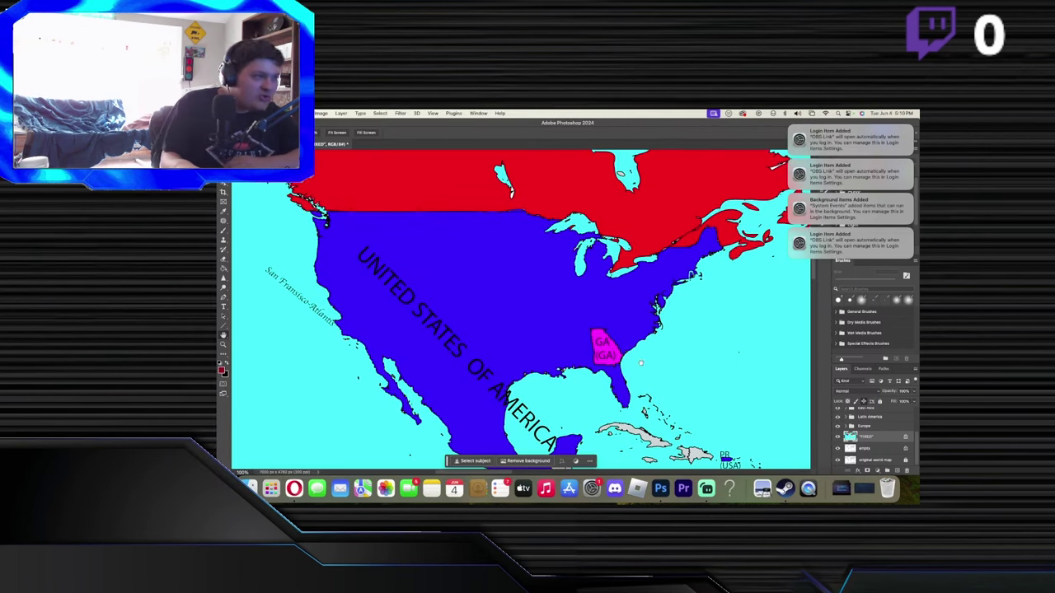
scroll(639, 363, "down", 3)
scroll(639, 363, "up", 3)
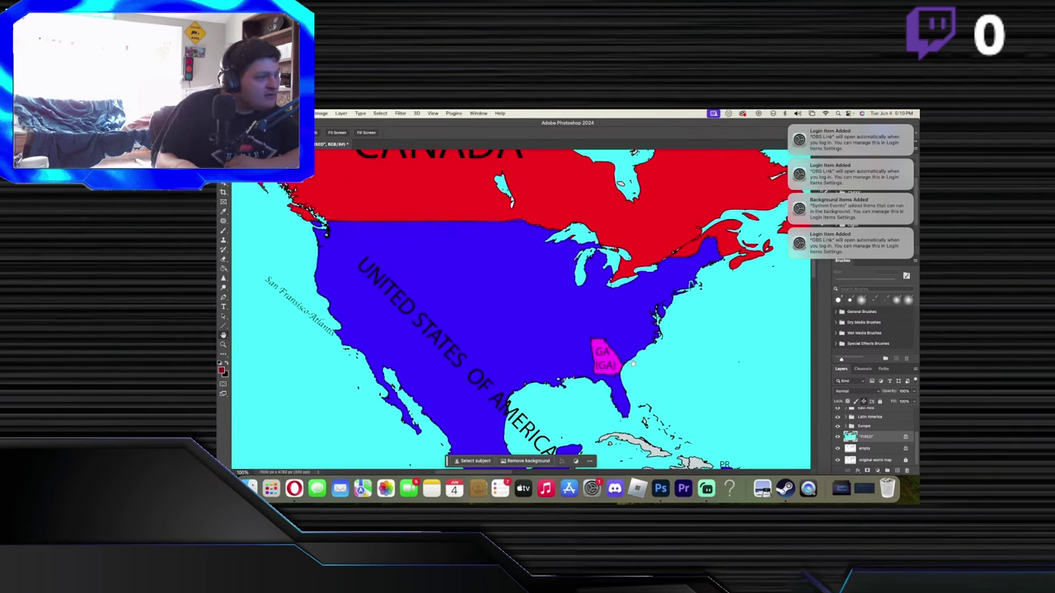
scroll(635, 366, "down", 15)
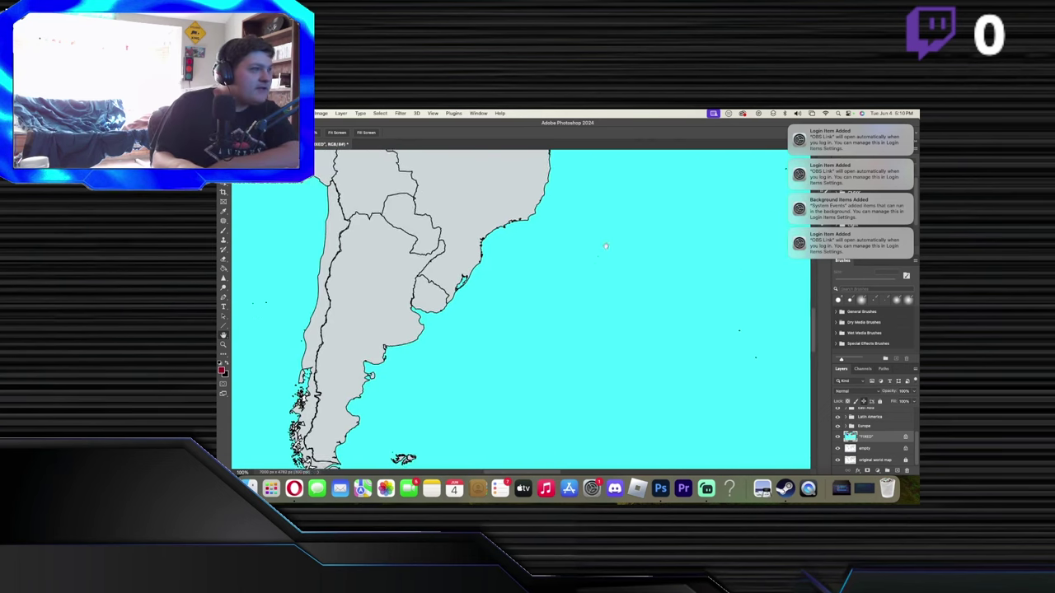
key("F11")
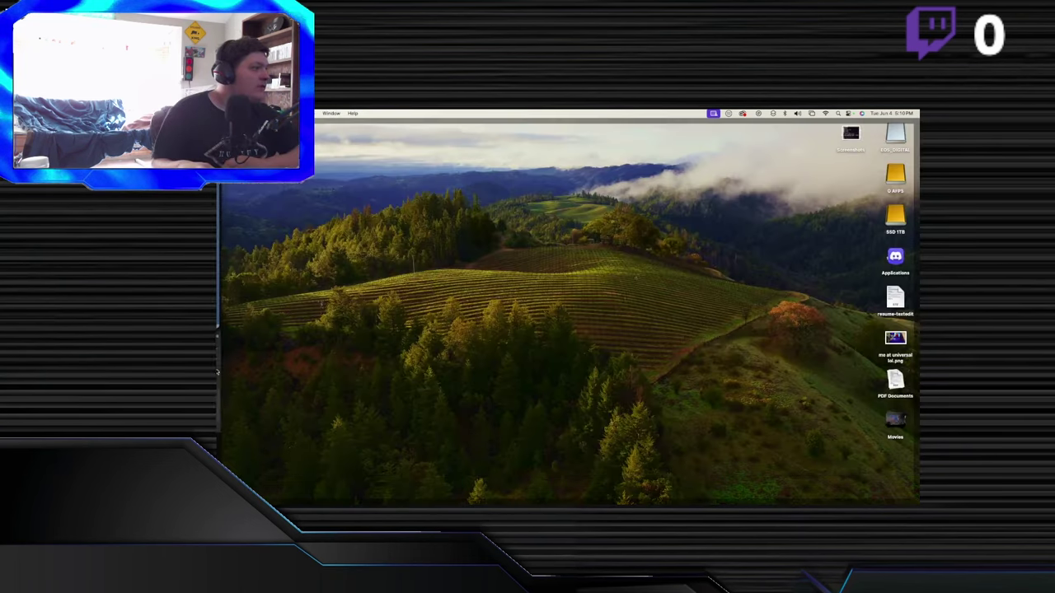
left_click(217, 371)
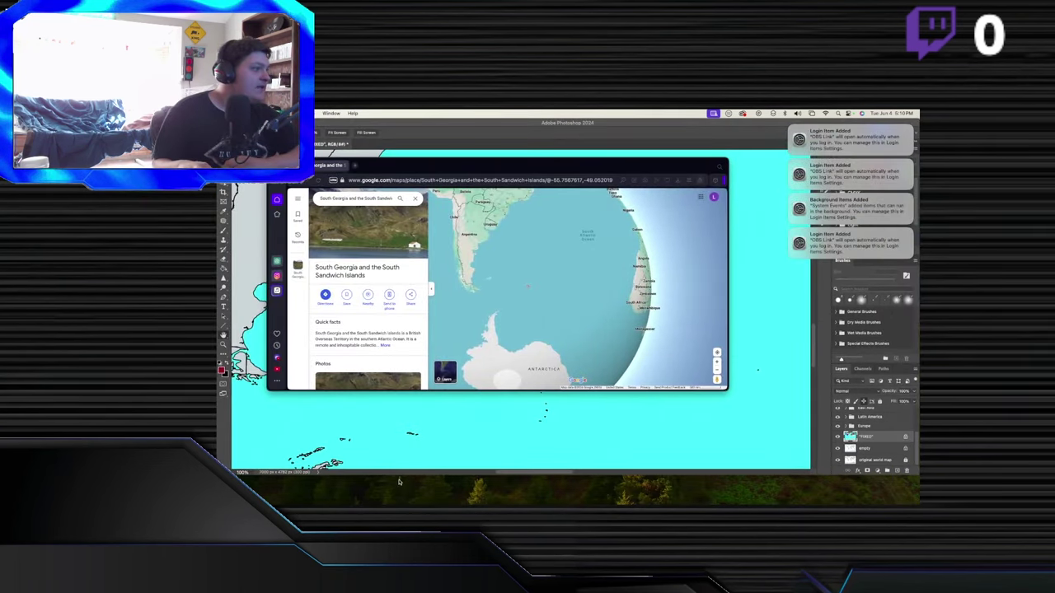
left_click(399, 484)
scroll(400, 487, "right", 10)
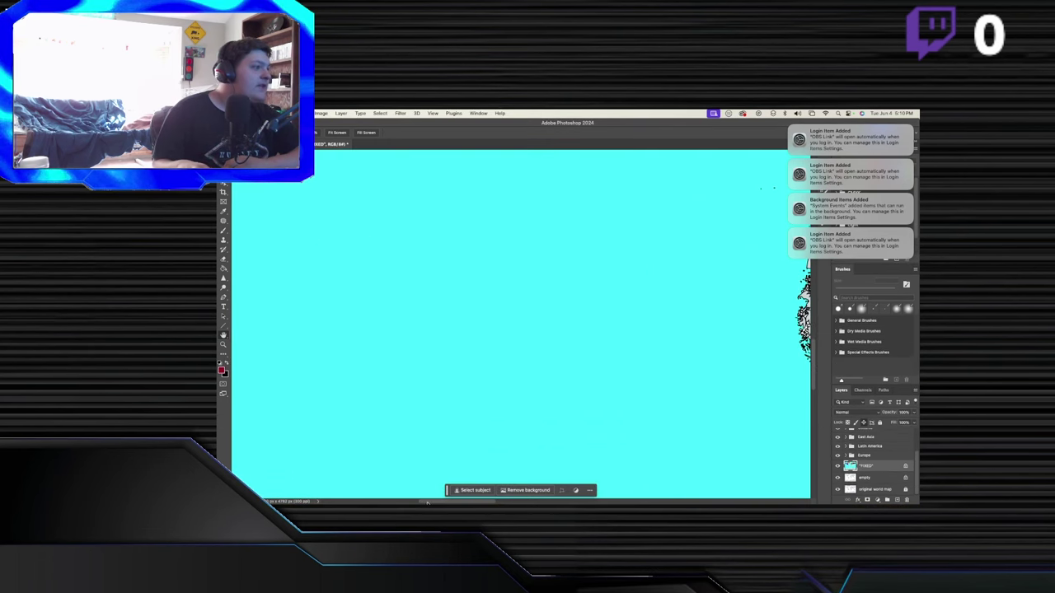
scroll(431, 495, "right", 10)
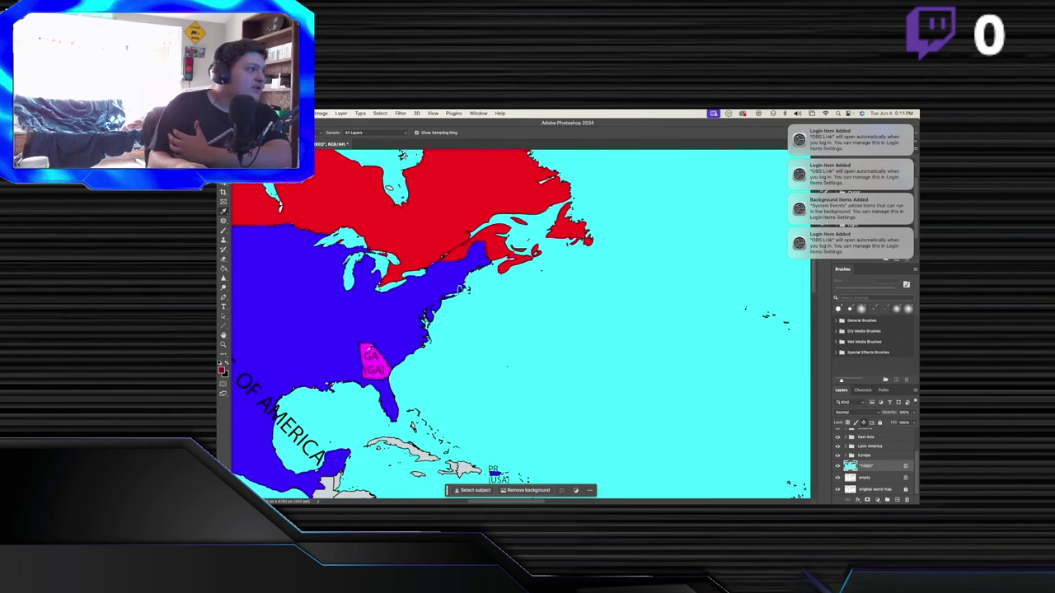
- Sample Georgia's magenta as the foreground colour, then zoom in on the Ellesmere–Greenland strait
left_click(366, 349)
scroll(366, 349, "down", 15)
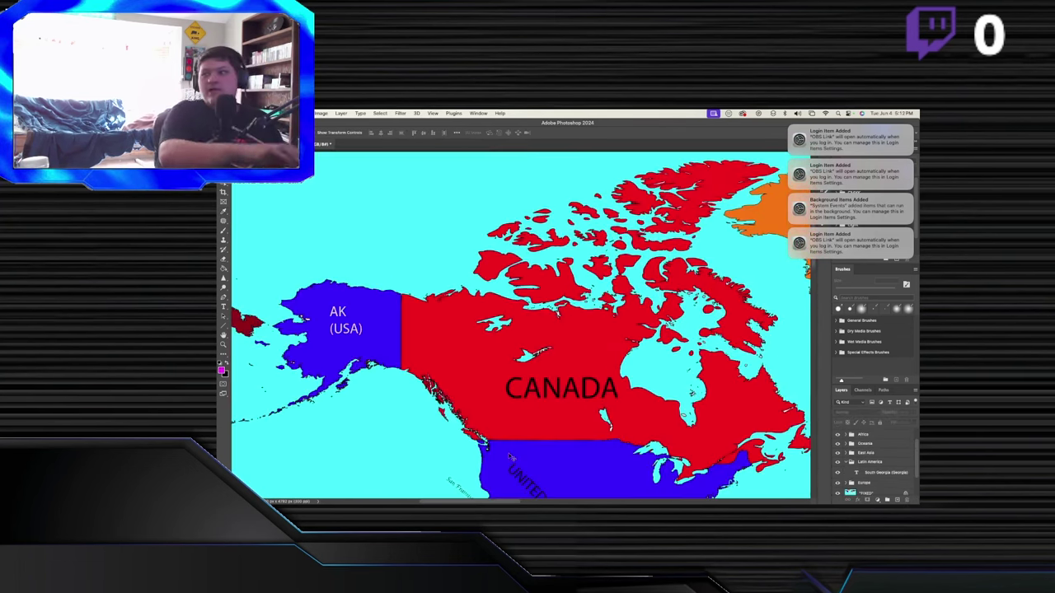
scroll(636, 213, "up", 2)
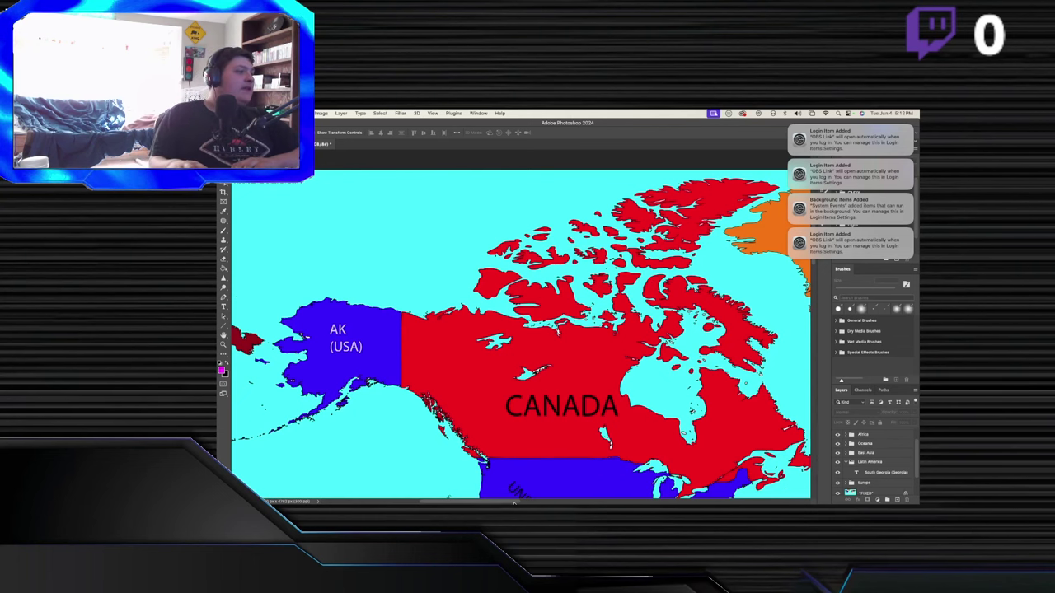
left_click_drag(514, 503, 539, 502)
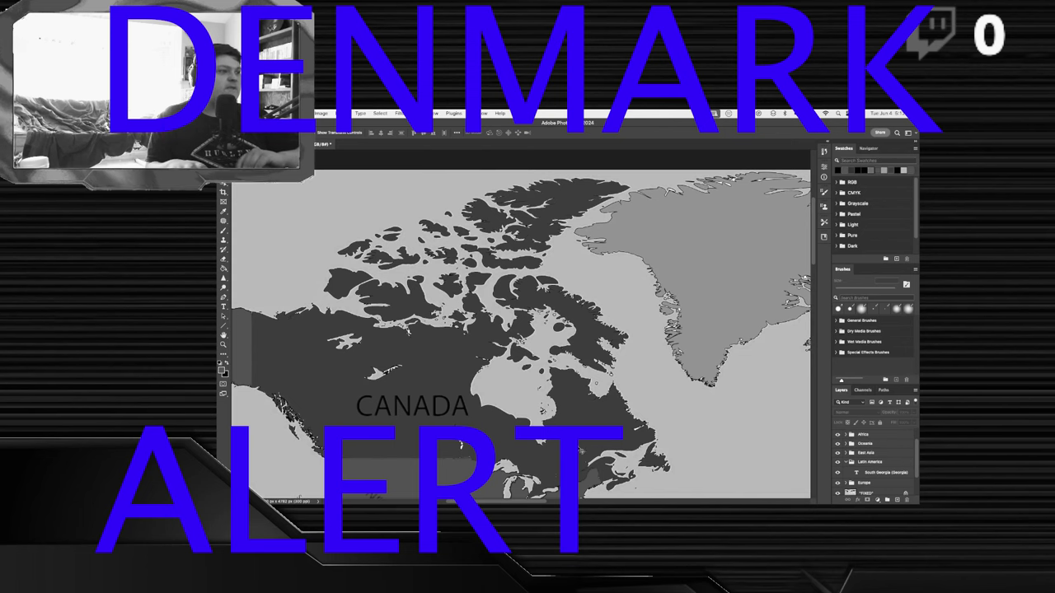
scroll(536, 478, "left", 5)
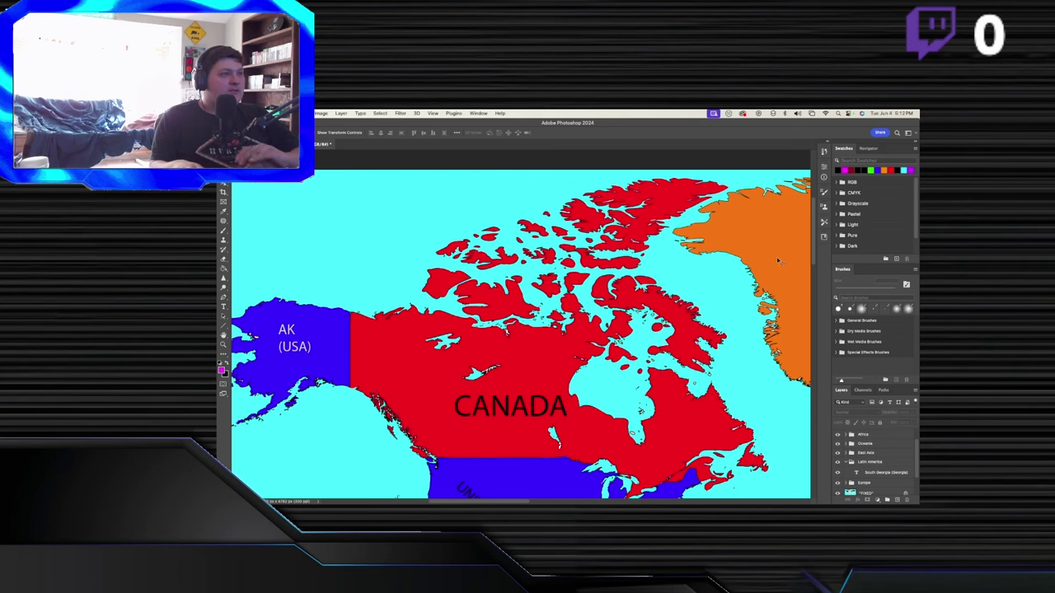
scroll(703, 333, "up", 5)
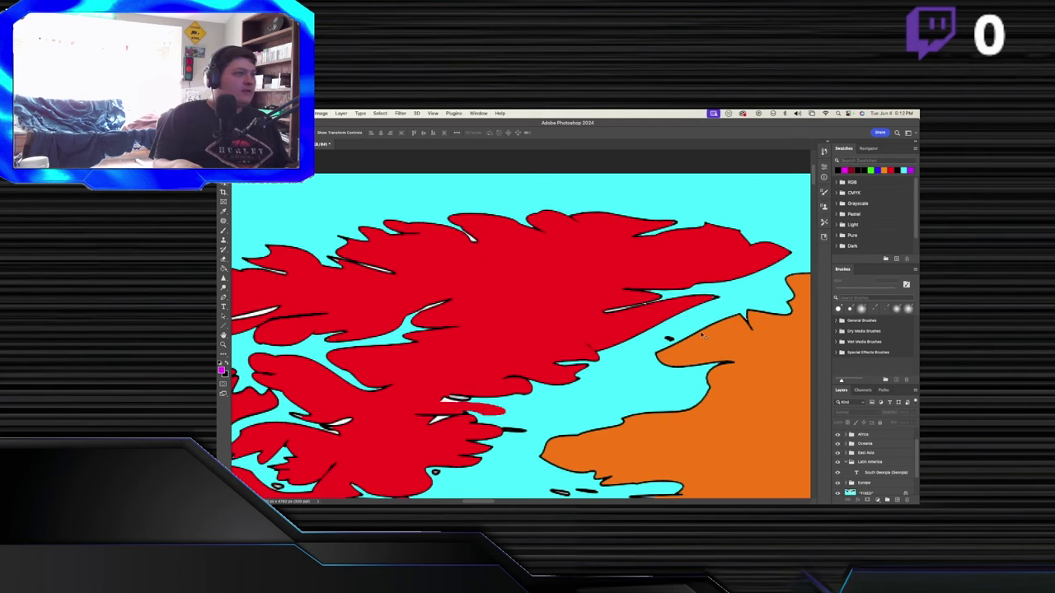
key("super+Tab")
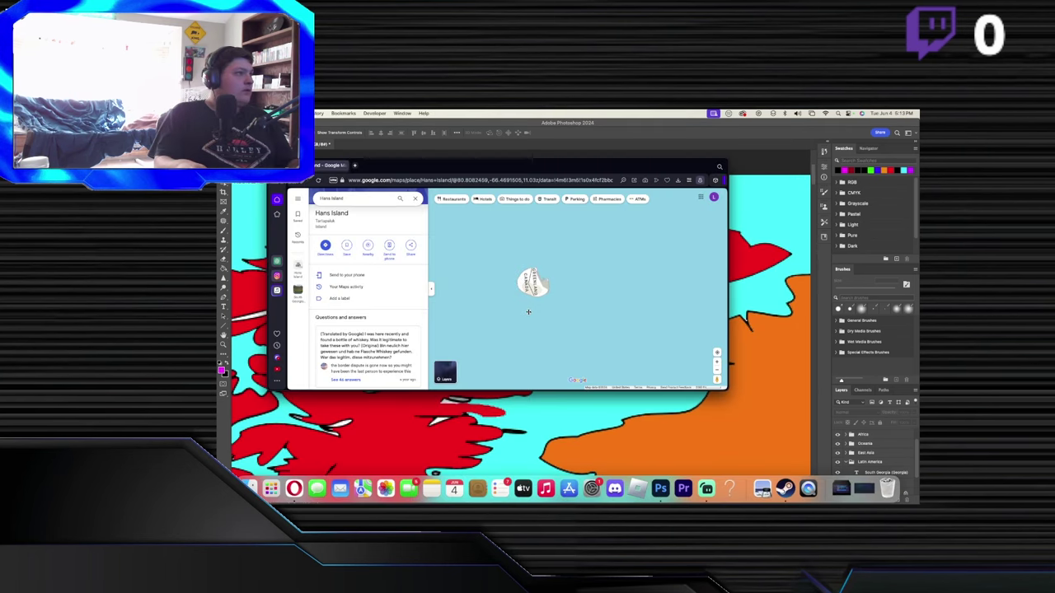
scroll(542, 300, "up", 3)
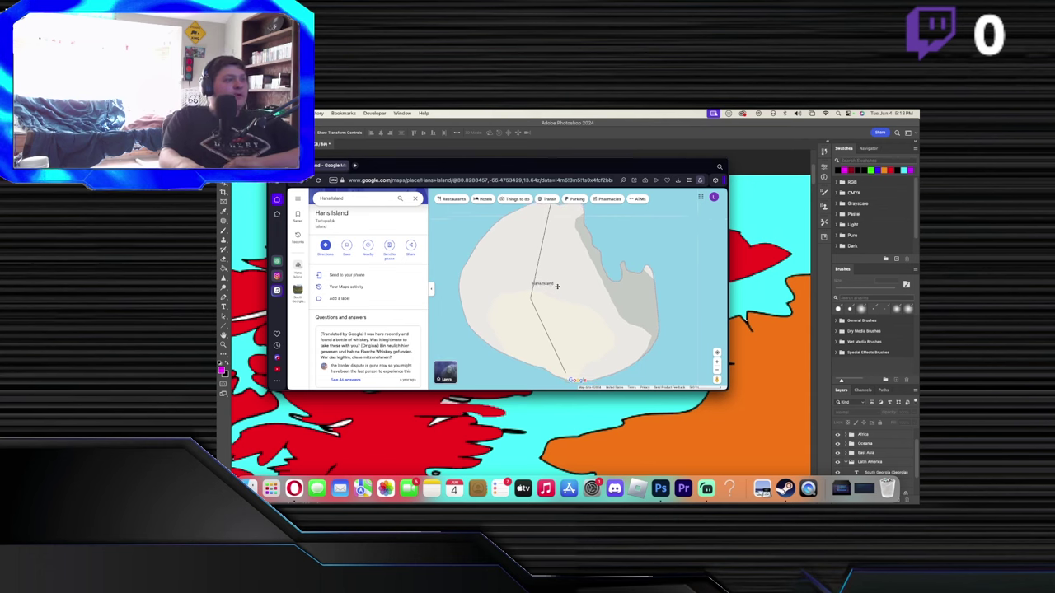
scroll(552, 301, "down", 5)
scroll(562, 301, "down", 10)
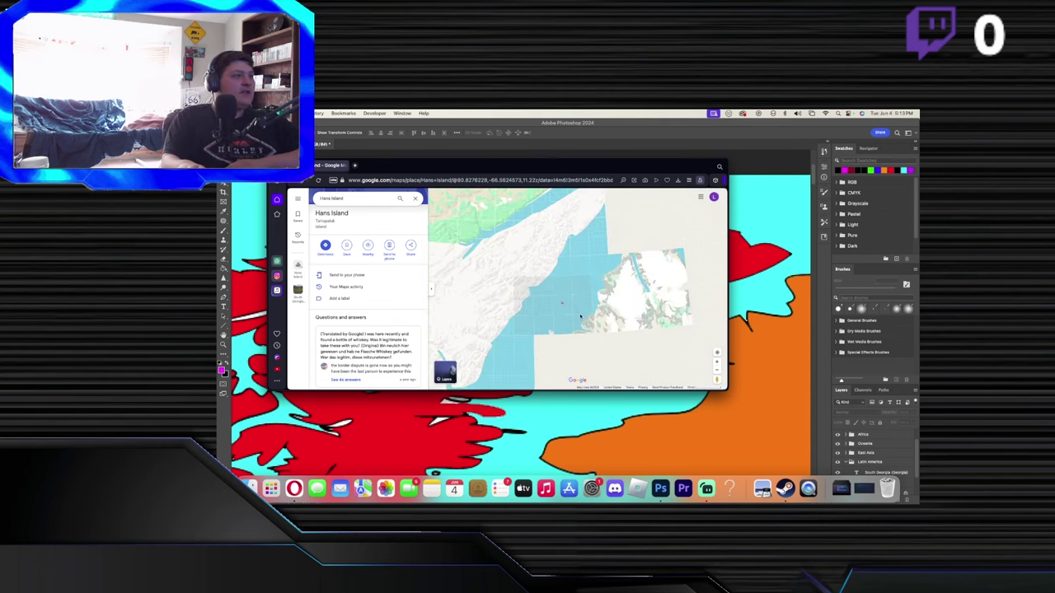
scroll(537, 368, "down", 4)
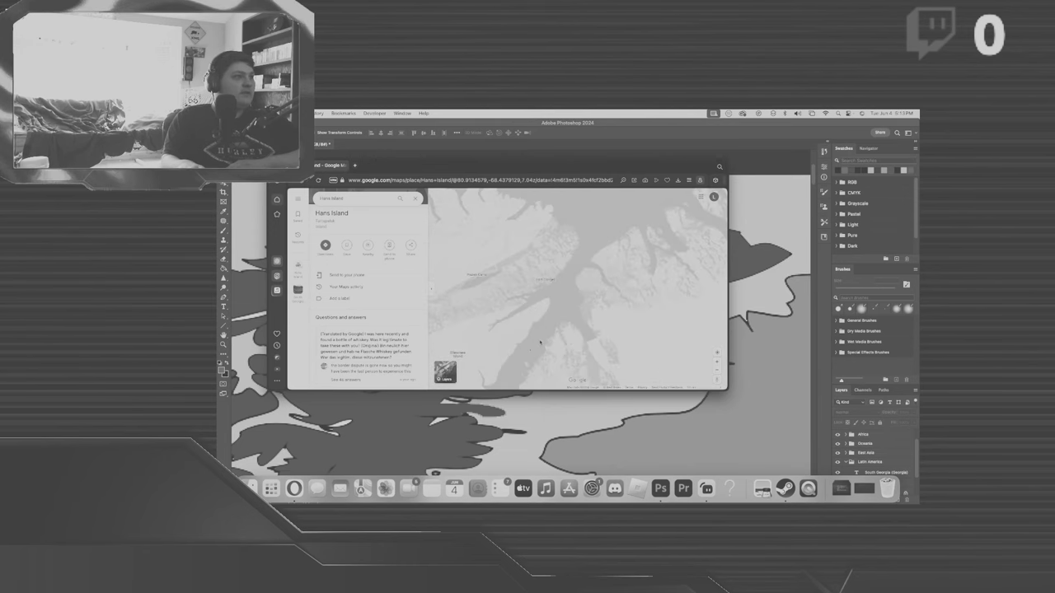
scroll(539, 324, "up", 5)
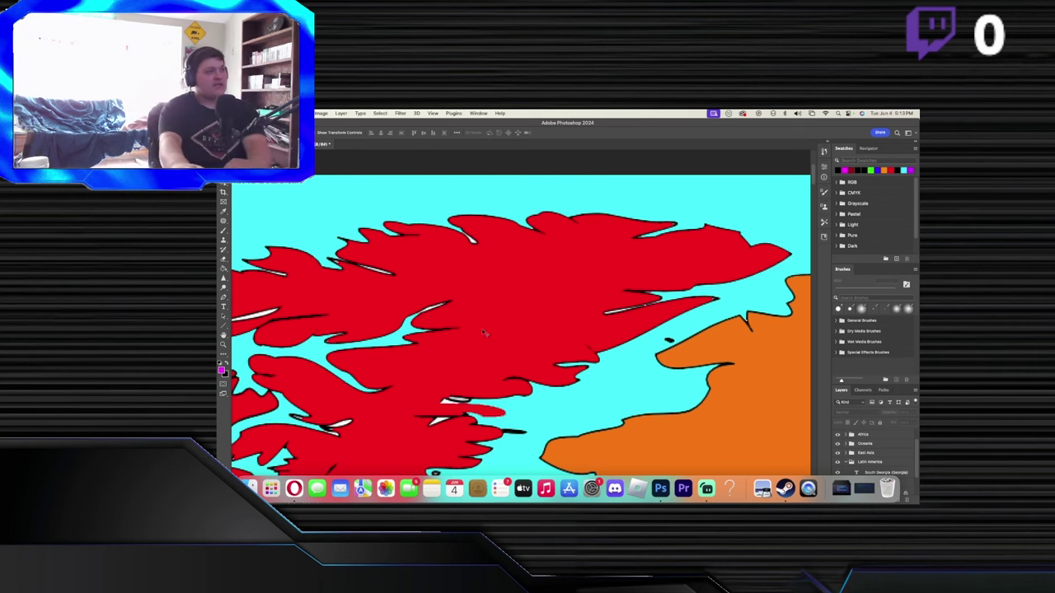
- Draw a short black border line across Hans Island with the Line tool
key("u")
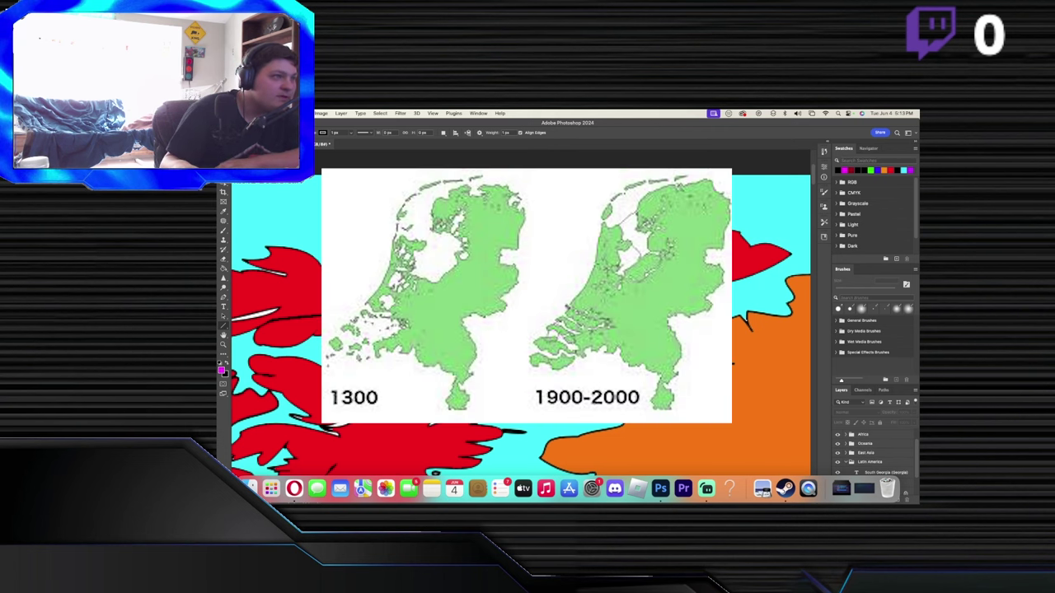
left_click_drag(643, 335, 674, 341)
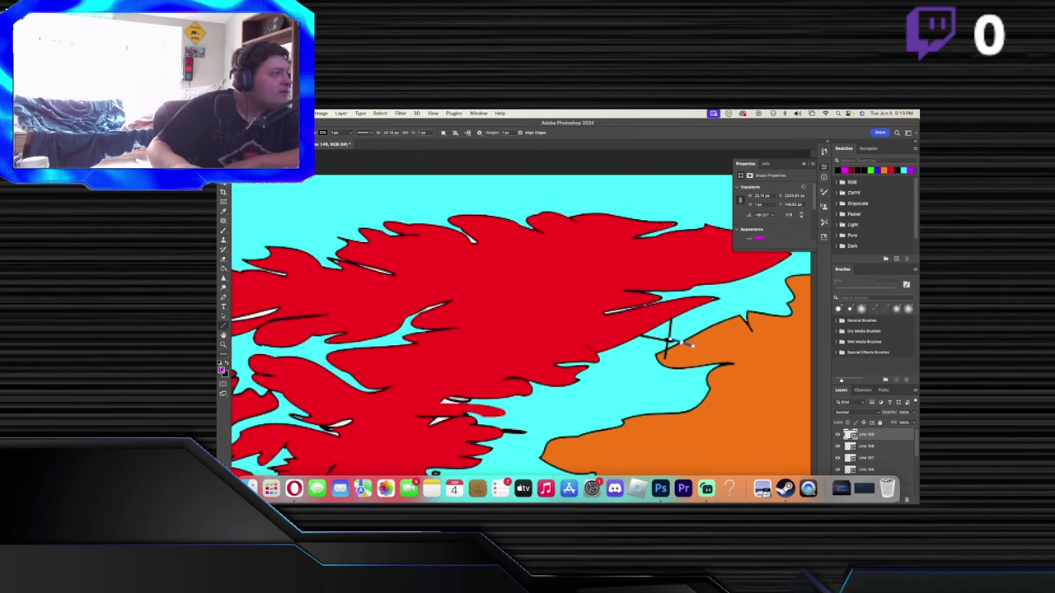
left_click(222, 370)
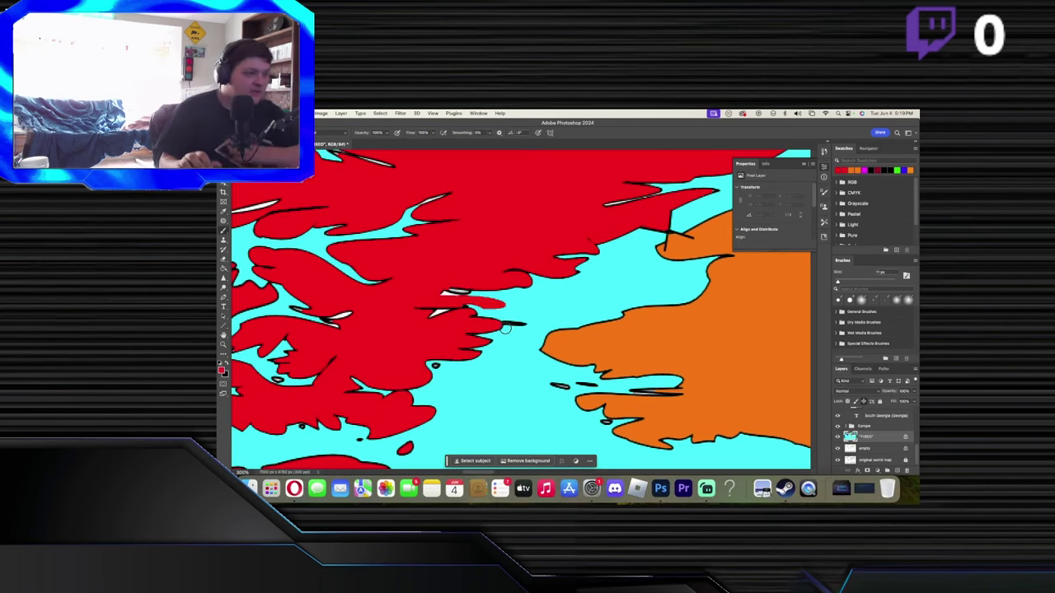
- Zoom out to the Canadian Arctic and sample Greenland's orange as the foreground colour
key("super+minus")
key("super+minus")
key("super+minus")
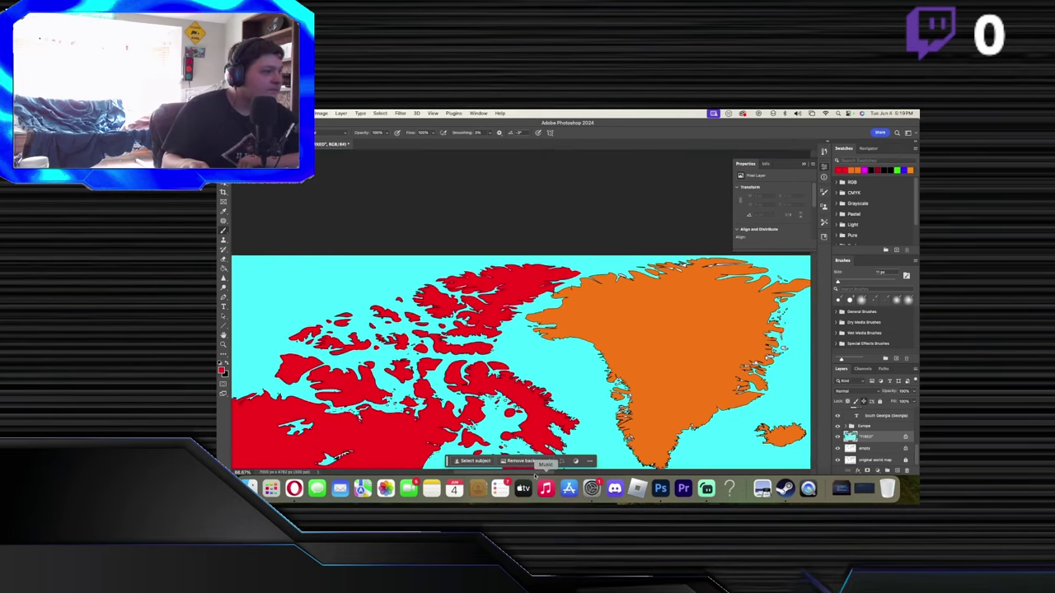
scroll(520, 362, "left", 3)
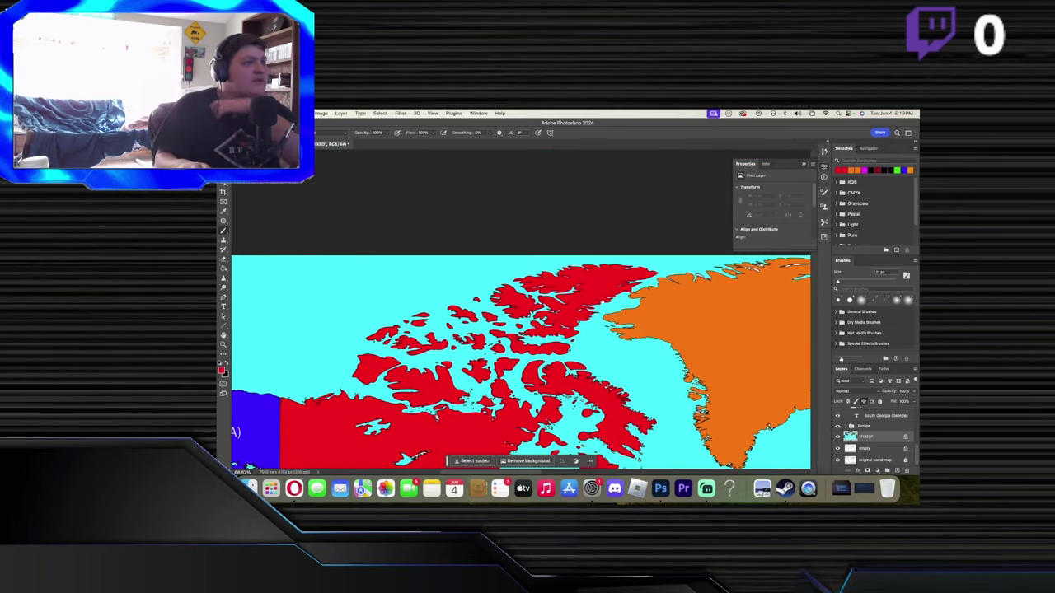
scroll(521, 363, "down", 1)
left_click(221, 370)
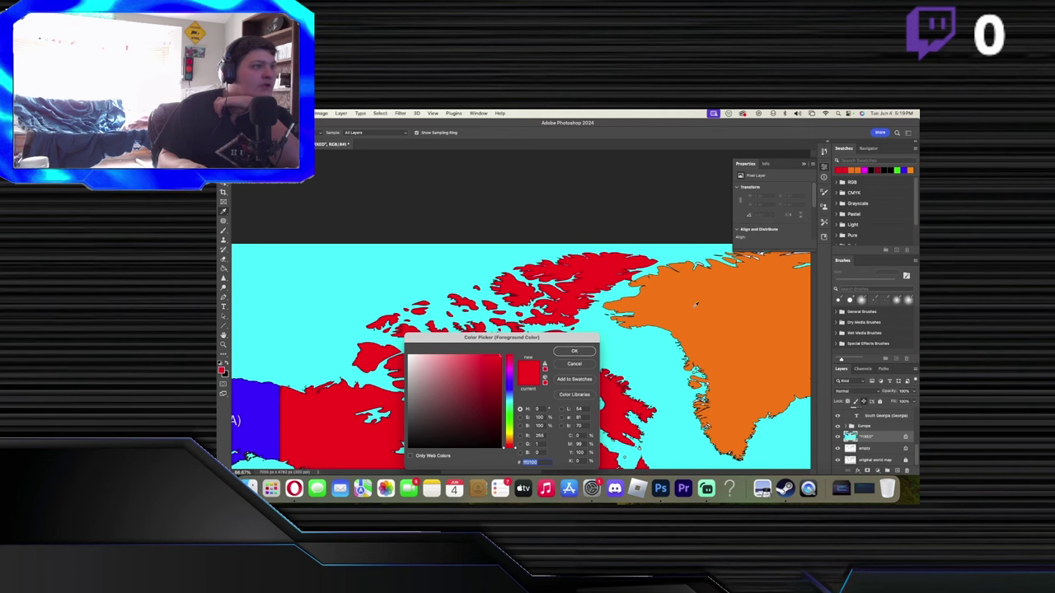
left_click(696, 304)
left_click(574, 351)
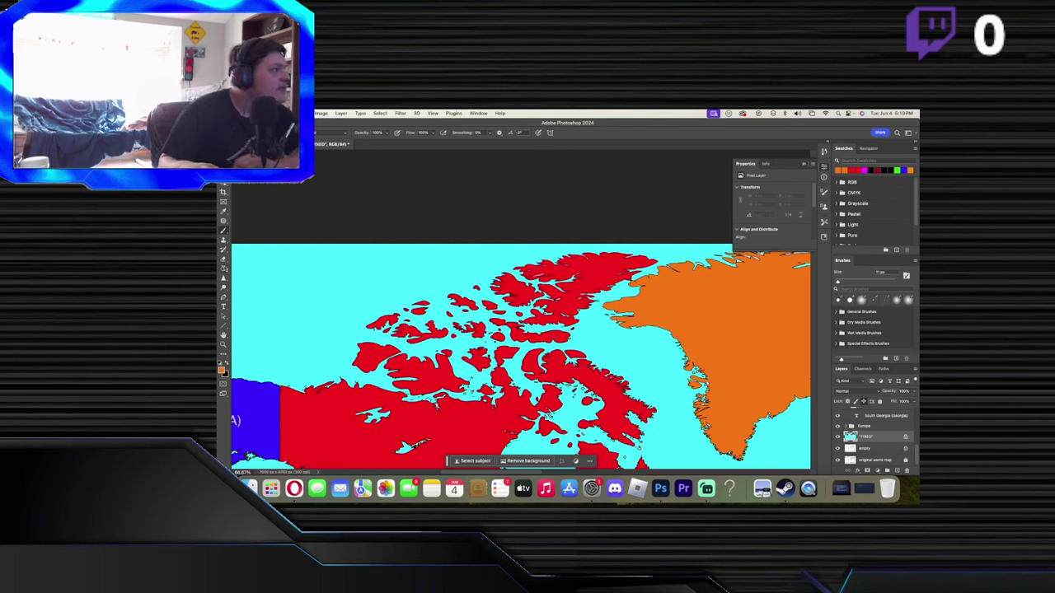
left_click(223, 268)
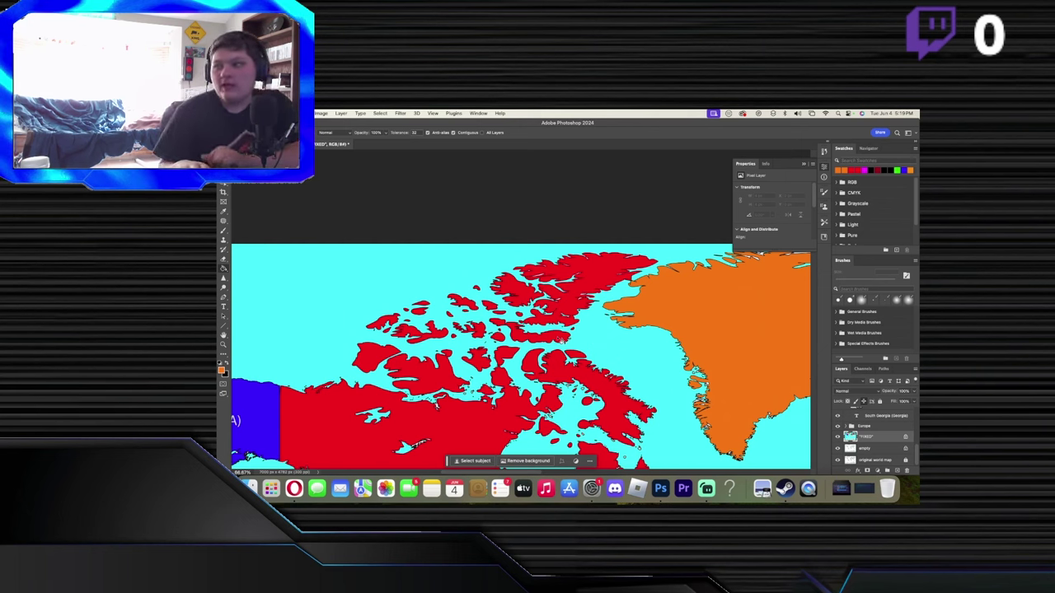
- Resample Canada's red as the foreground colour and return to the Brush tool
left_click(221, 370)
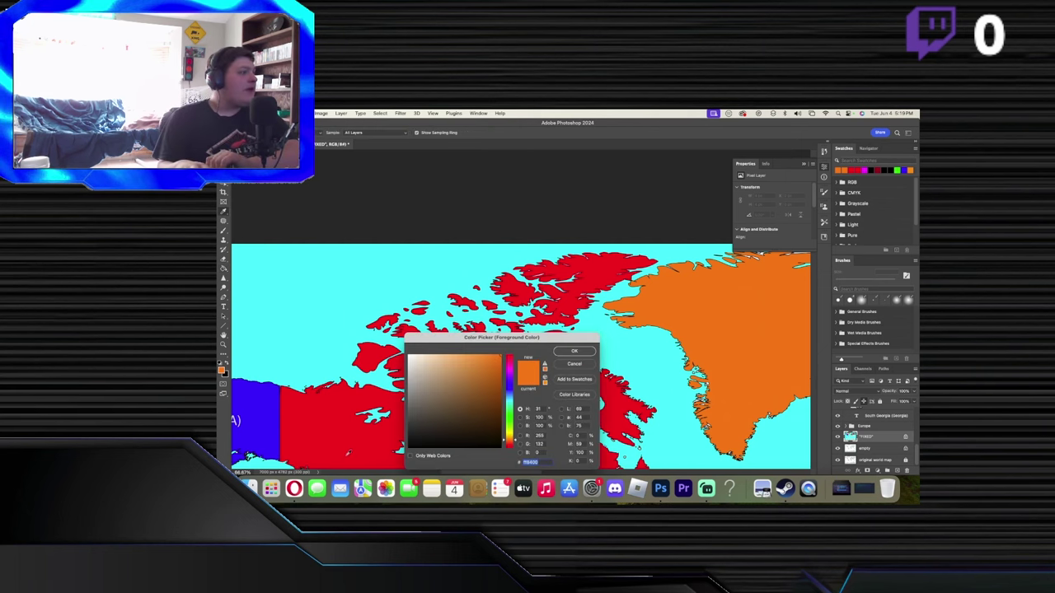
left_click(574, 352)
key("b")
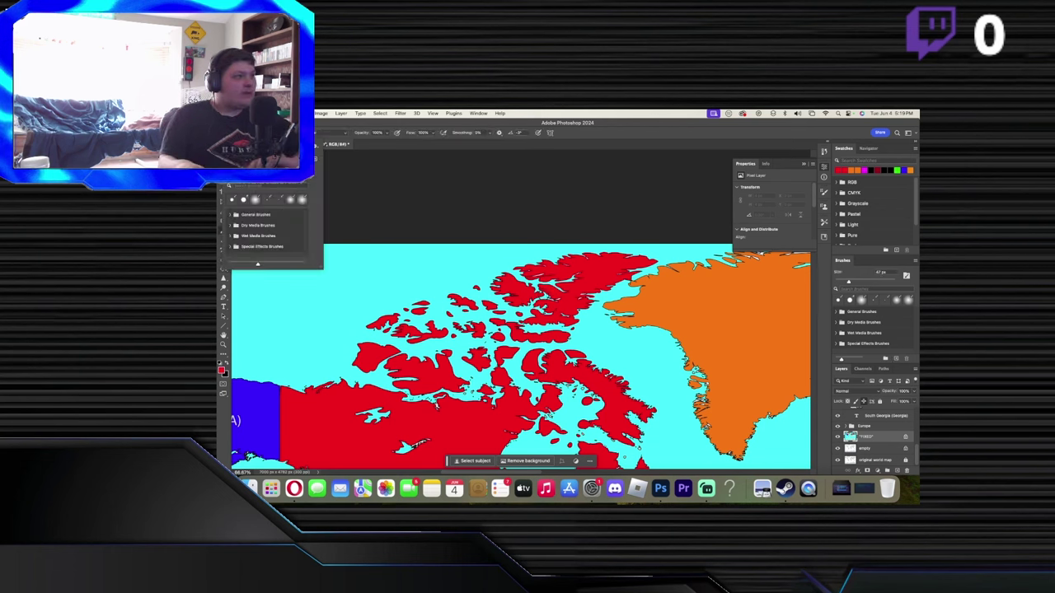
left_click(542, 291)
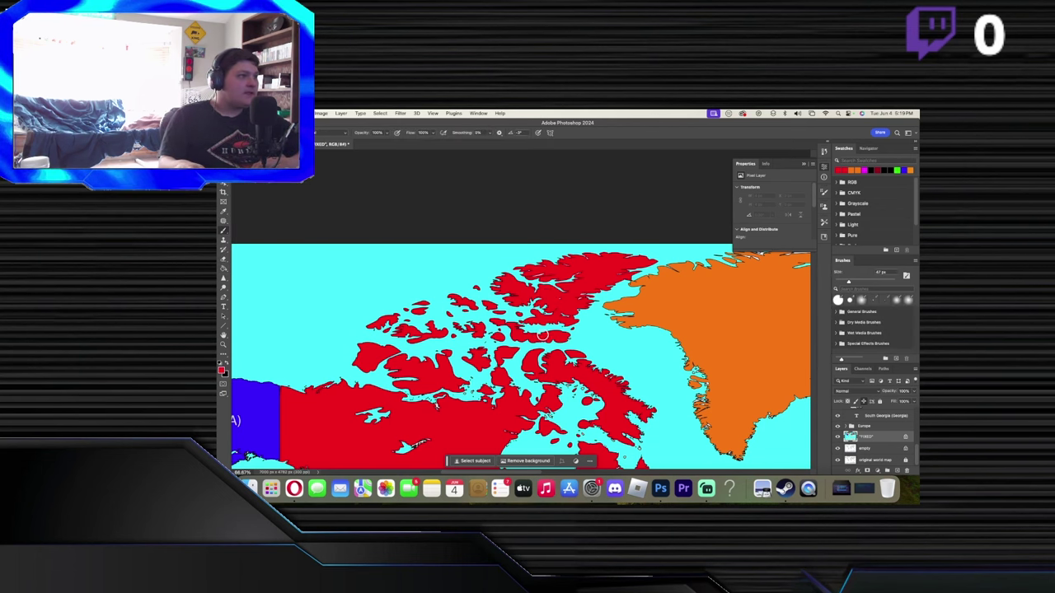
scroll(531, 345, "down", 2)
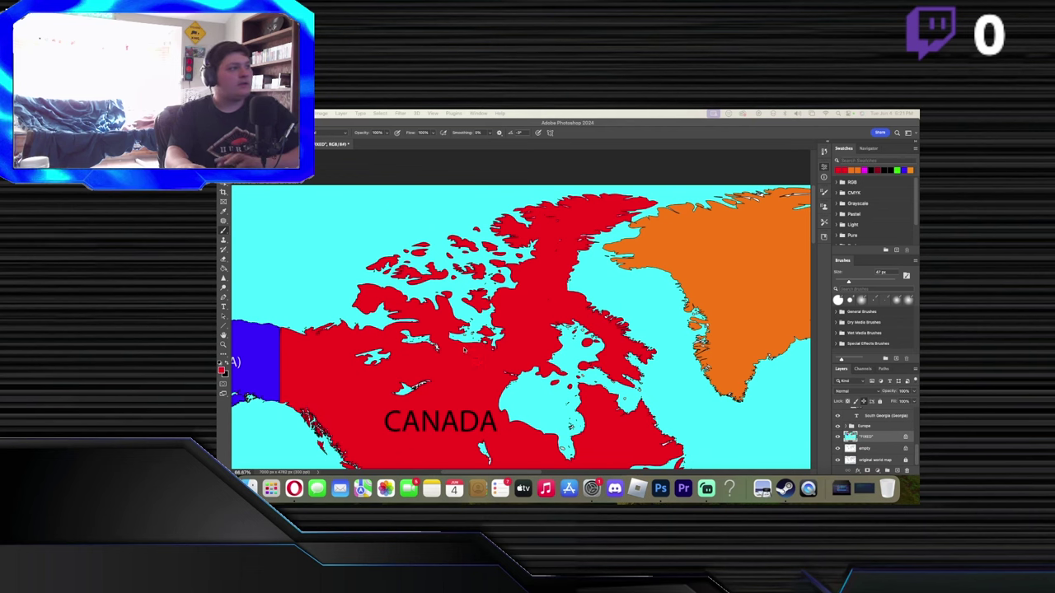
- Move the red house marker from the US west coast to just south of Florida
scroll(464, 350, "down", 3)
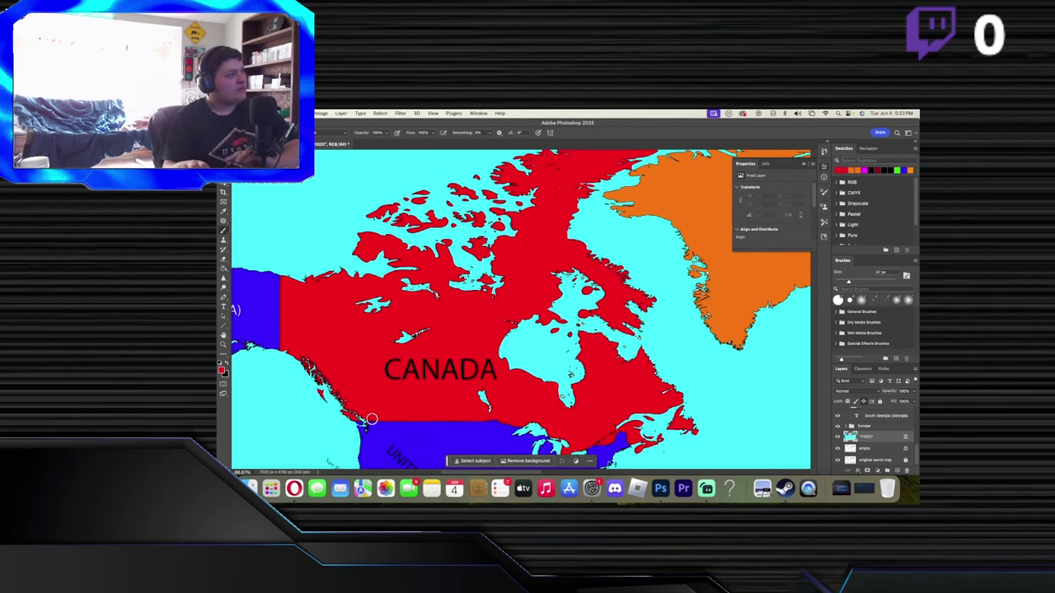
scroll(504, 234, "up", 3)
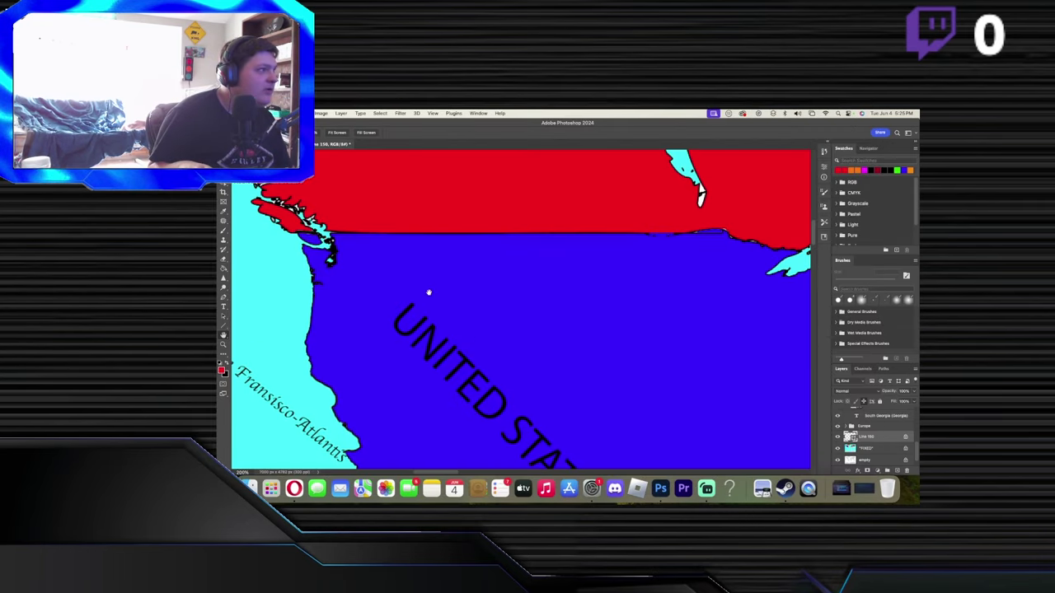
left_click_drag(700, 191, 660, 150)
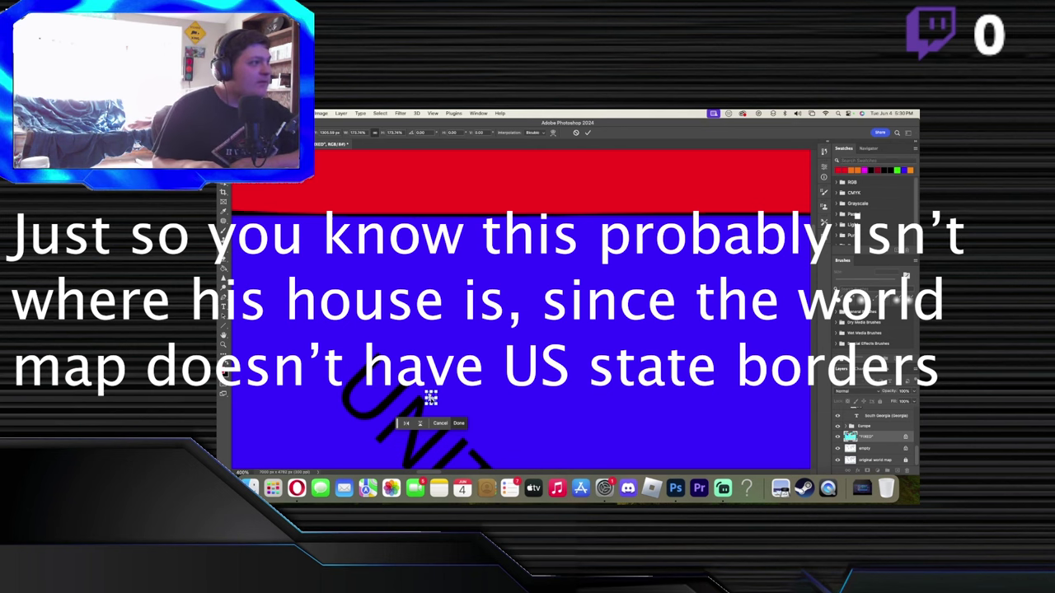
mouse_move(430, 399)
left_mouse_down()
mouse_move(782, 468)
mouse_move(770, 447)
mouse_move(640, 357)
mouse_move(646, 369)
left_mouse_up()
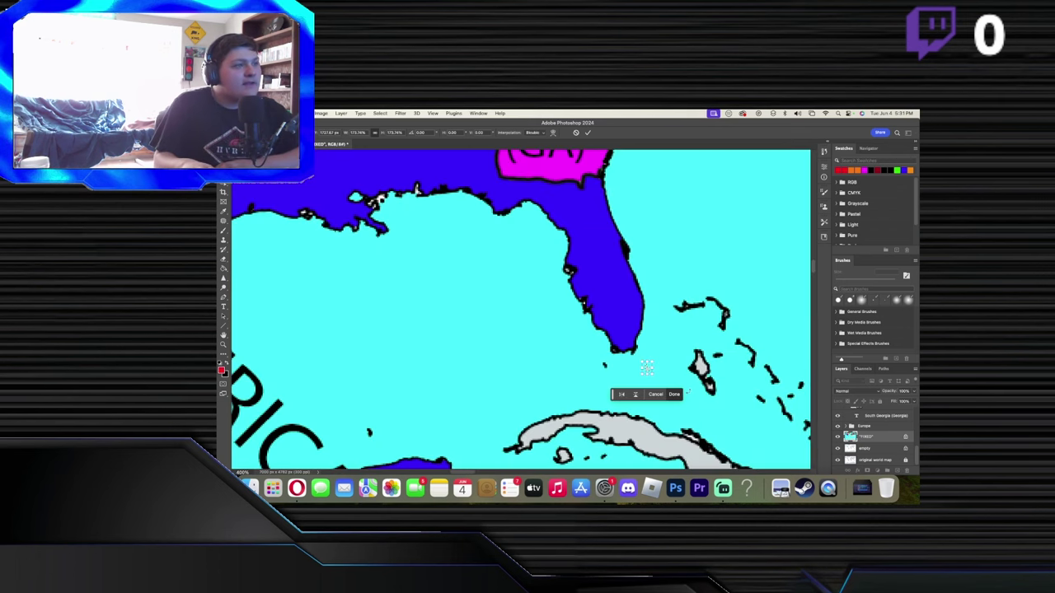
- Commit the marker's placement and paint sea colour over the Bahamas islands
left_click(675, 395)
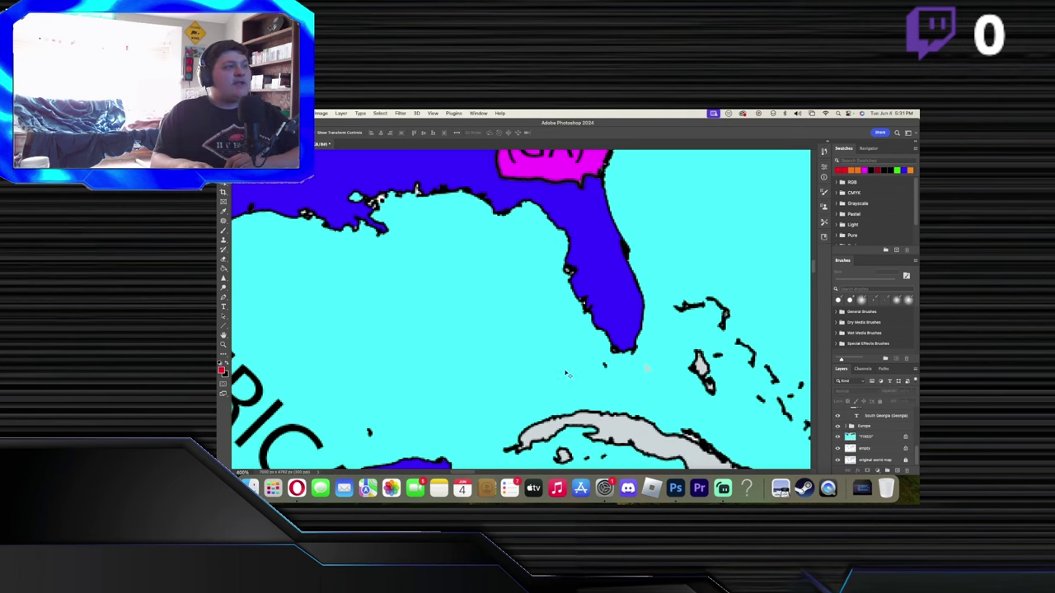
scroll(577, 363, "down", 2)
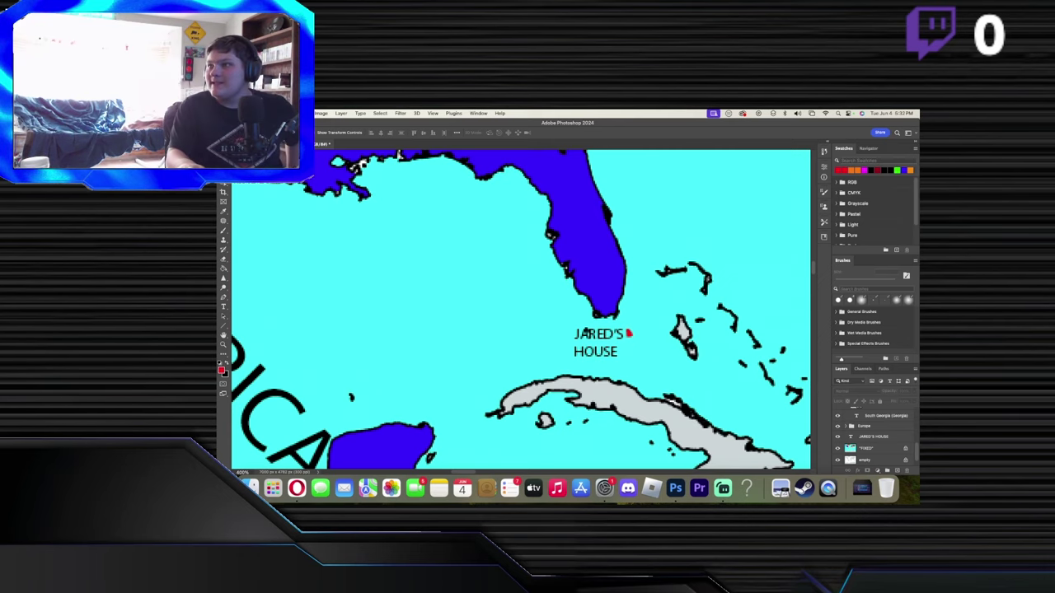
key("b")
scroll(519, 310, "right", 5)
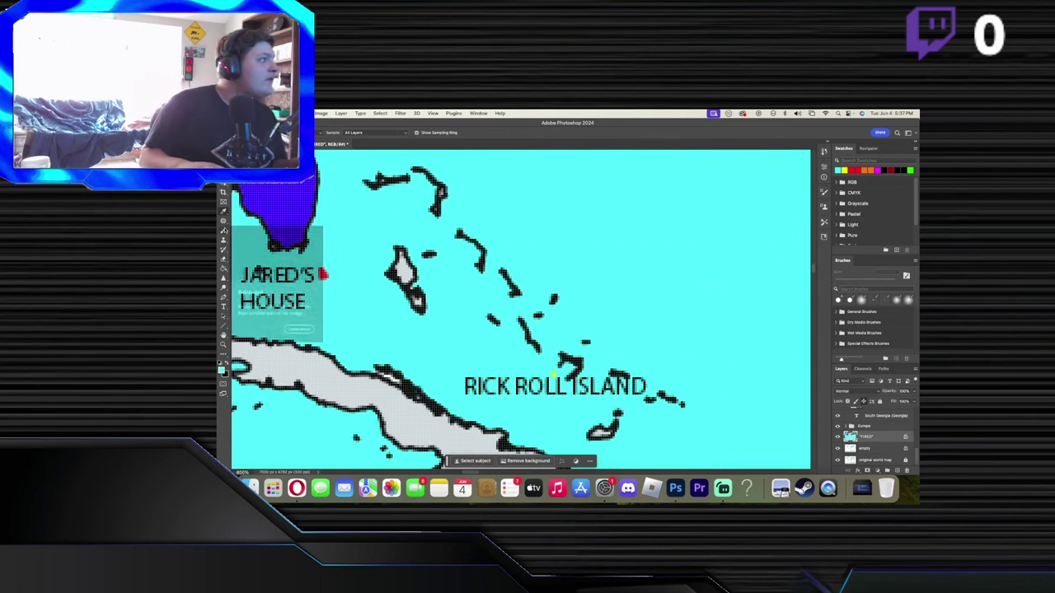
left_click(223, 231)
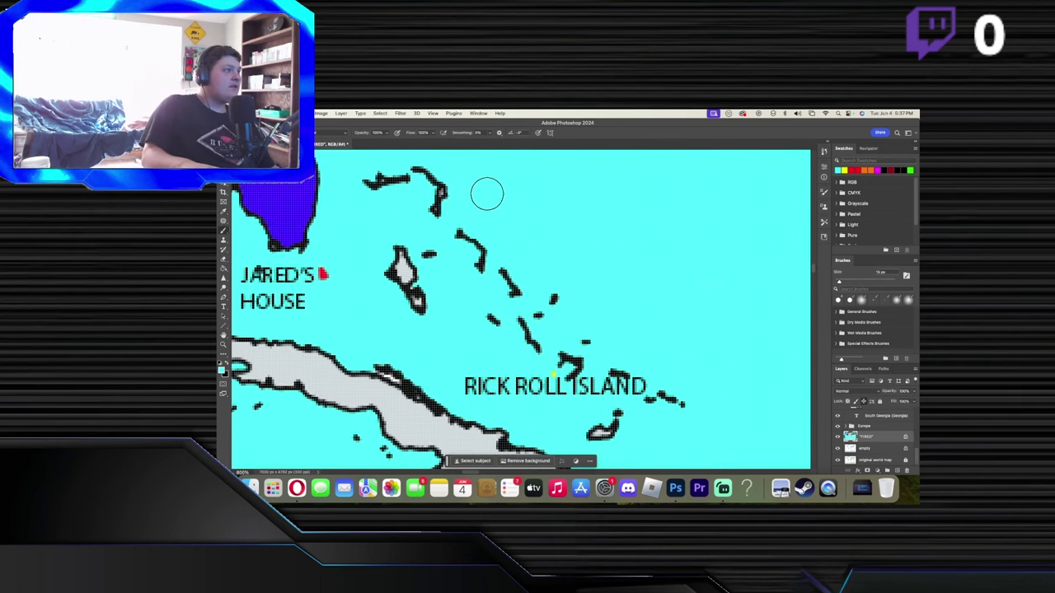
mouse_move(417, 189)
left_mouse_down()
mouse_move(376, 160)
mouse_move(610, 442)
left_mouse_up()
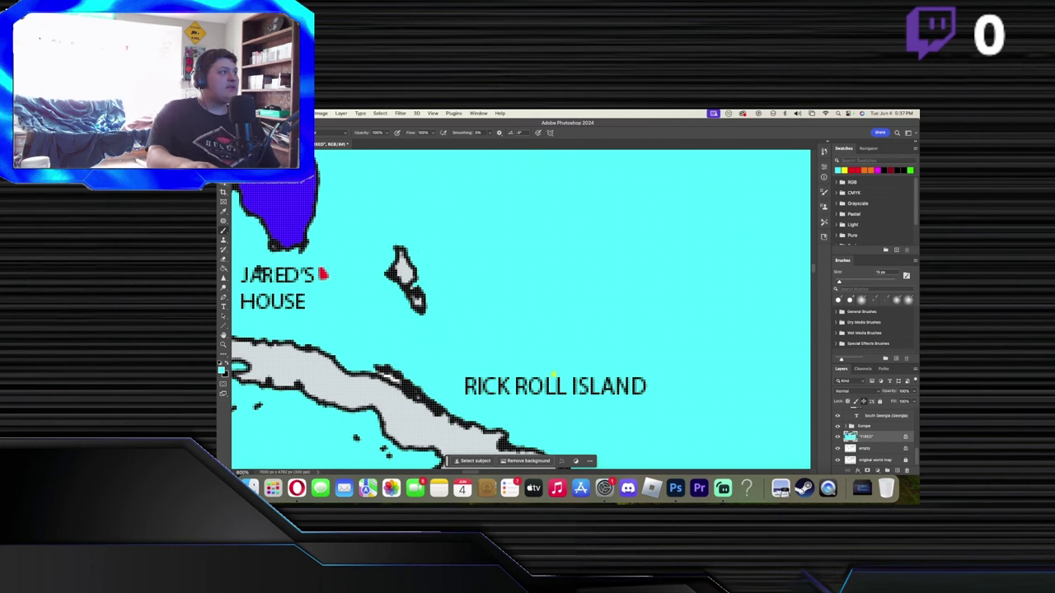
key("v")
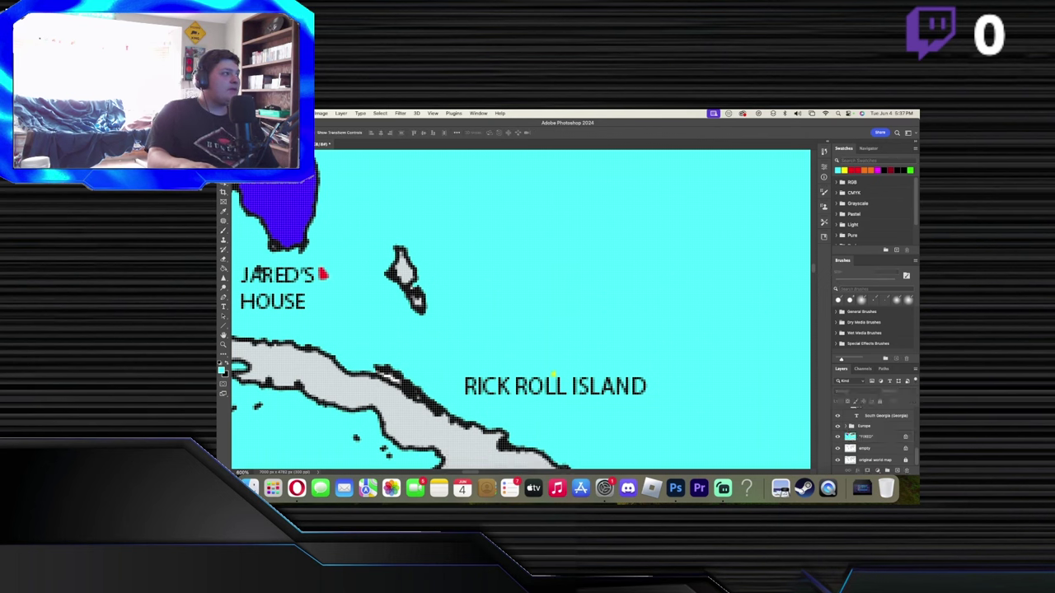
key("l")
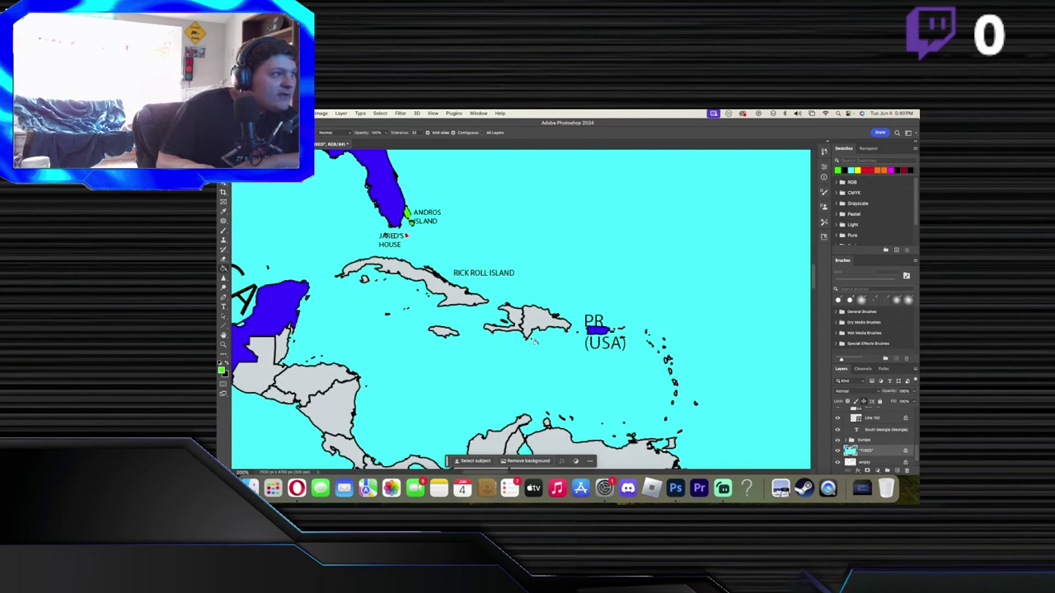
left_click(526, 318)
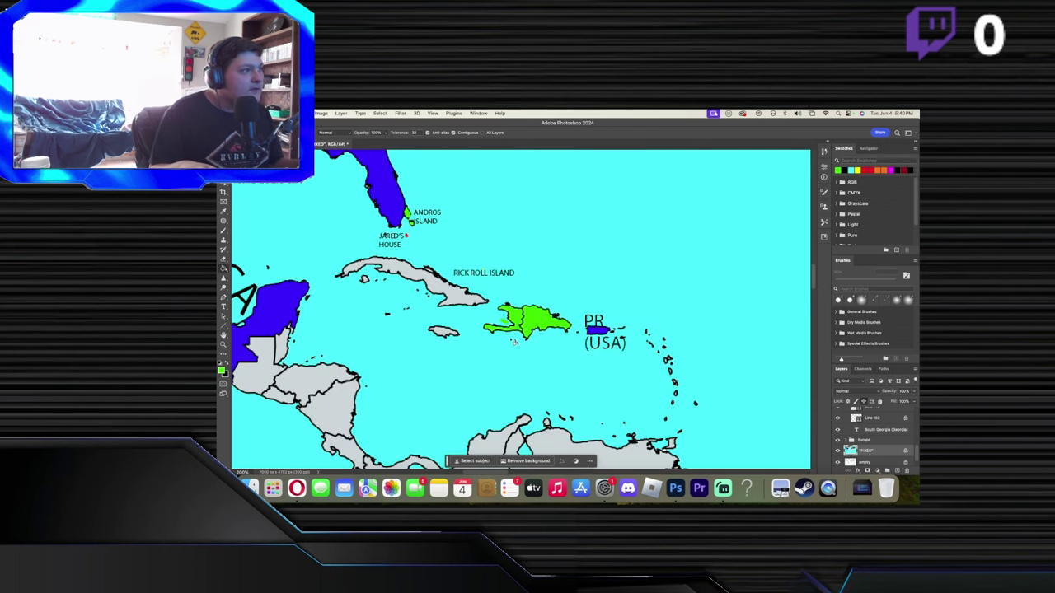
key("ctrl+z")
key("ctrl+z")
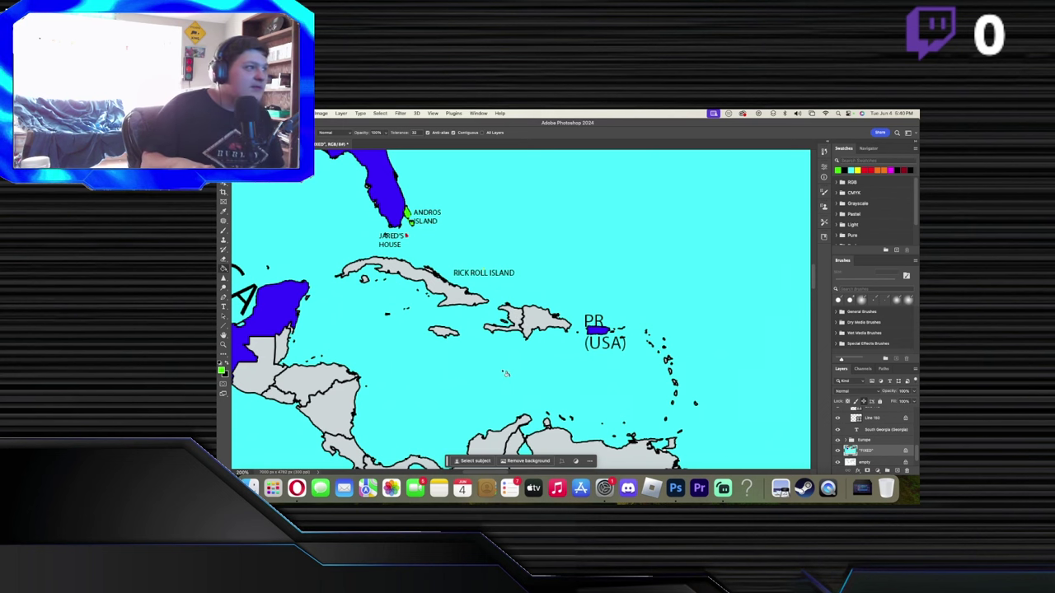
left_click(458, 294)
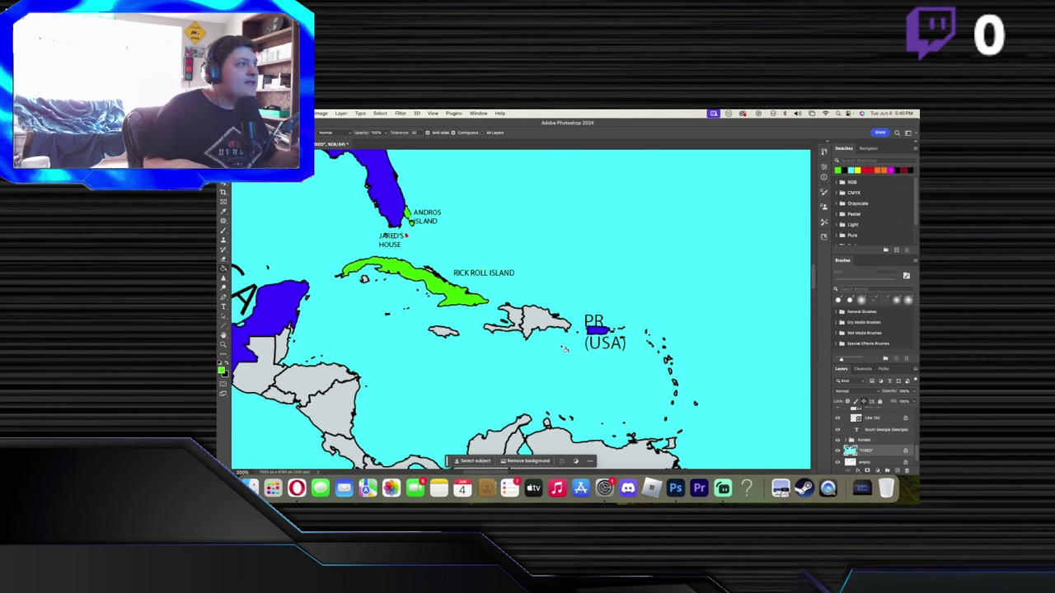
key("ctrl+z")
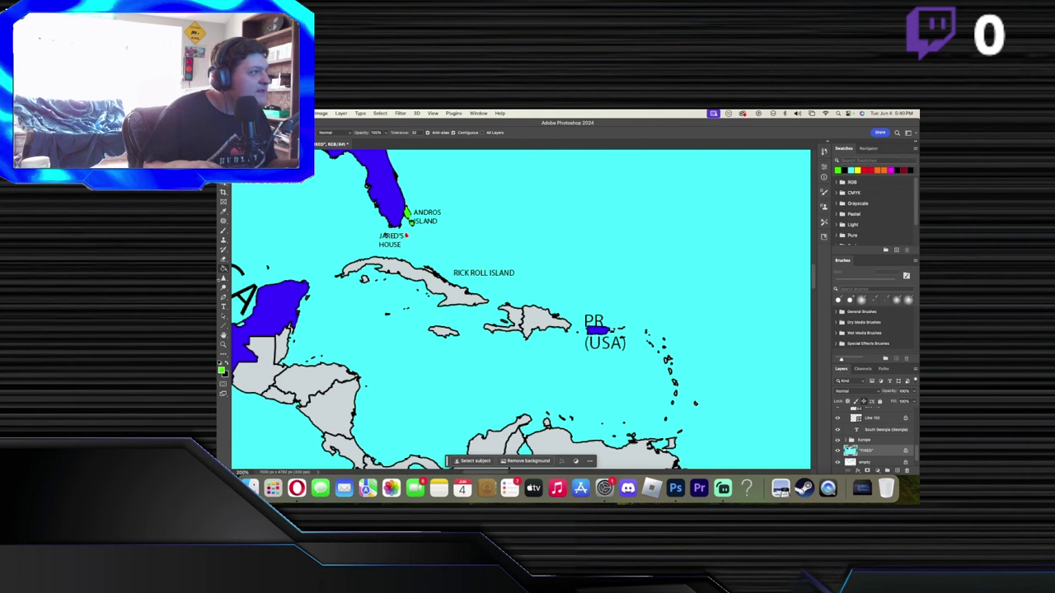
key("super+Tab")
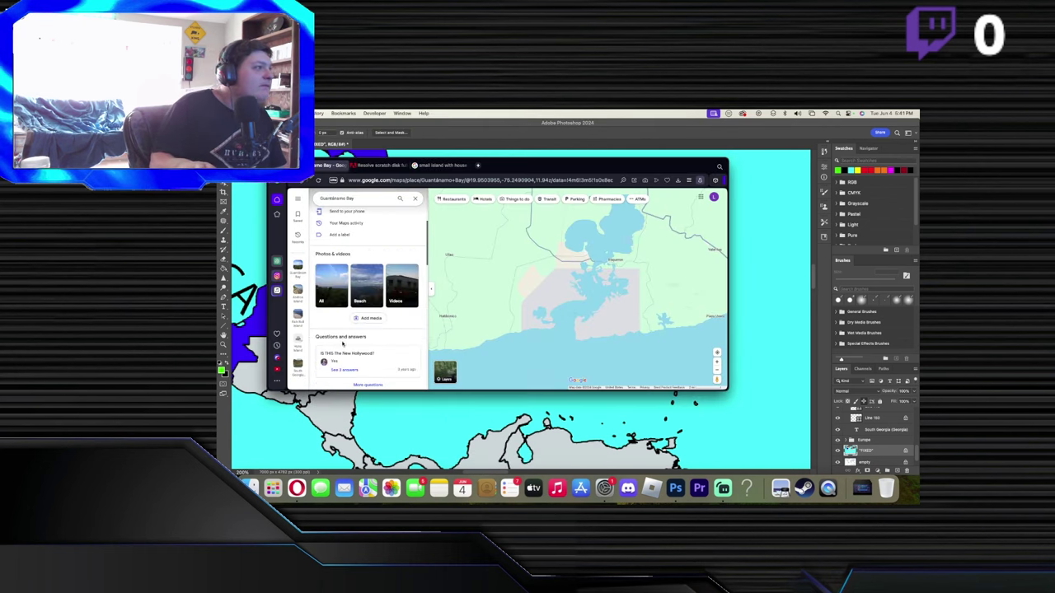
key("super+Tab")
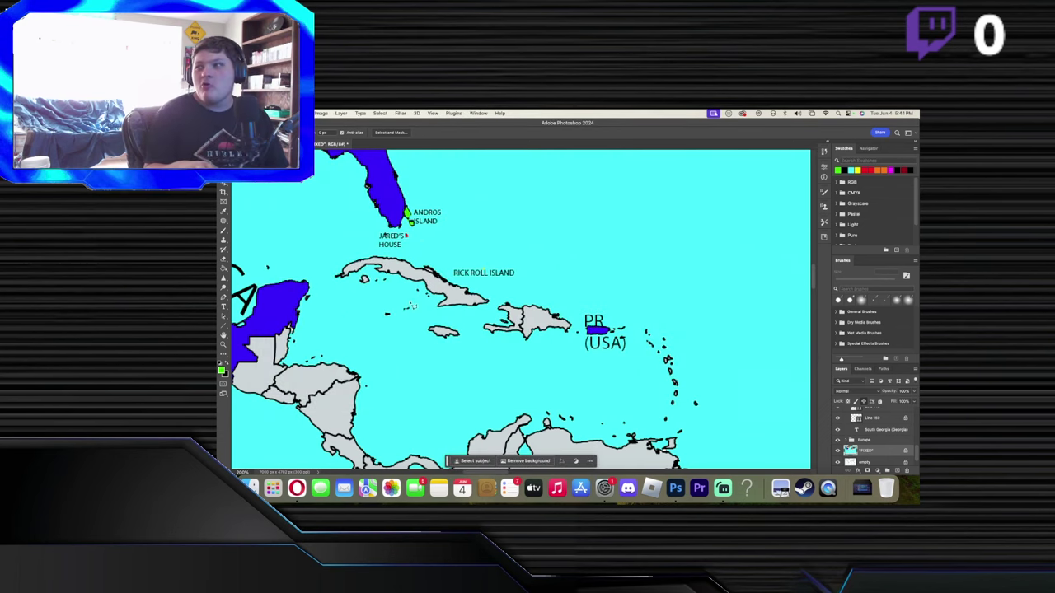
- Fill eastern Cuba blue with the Paint Bucket
key("g")
left_click(272, 304, "alt")
left_click(449, 293)
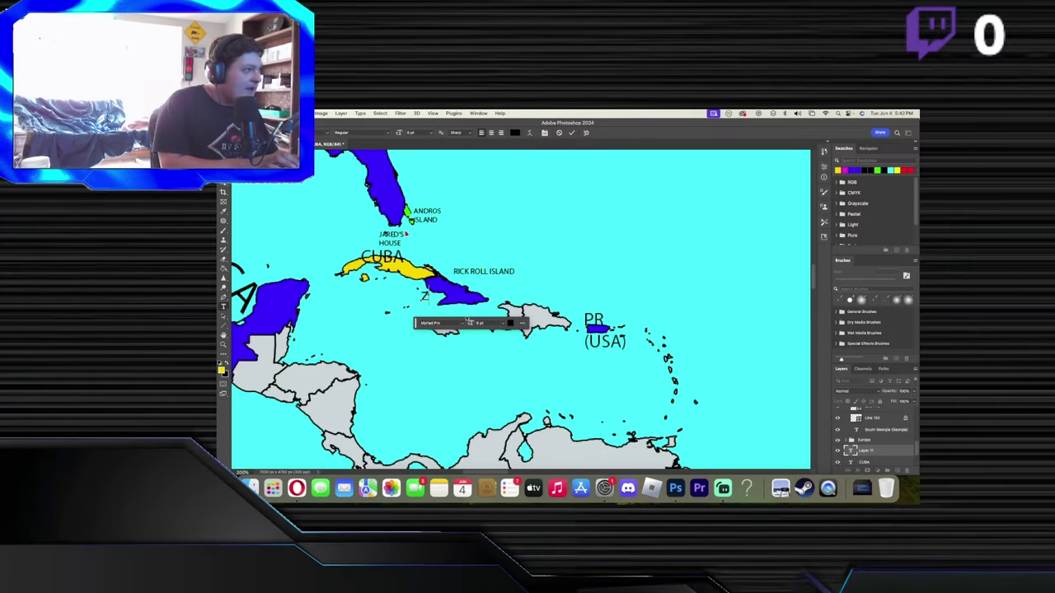
- Finish typing the AMERICAN CUBA label over eastern Cuba
type("AMERICAN ")
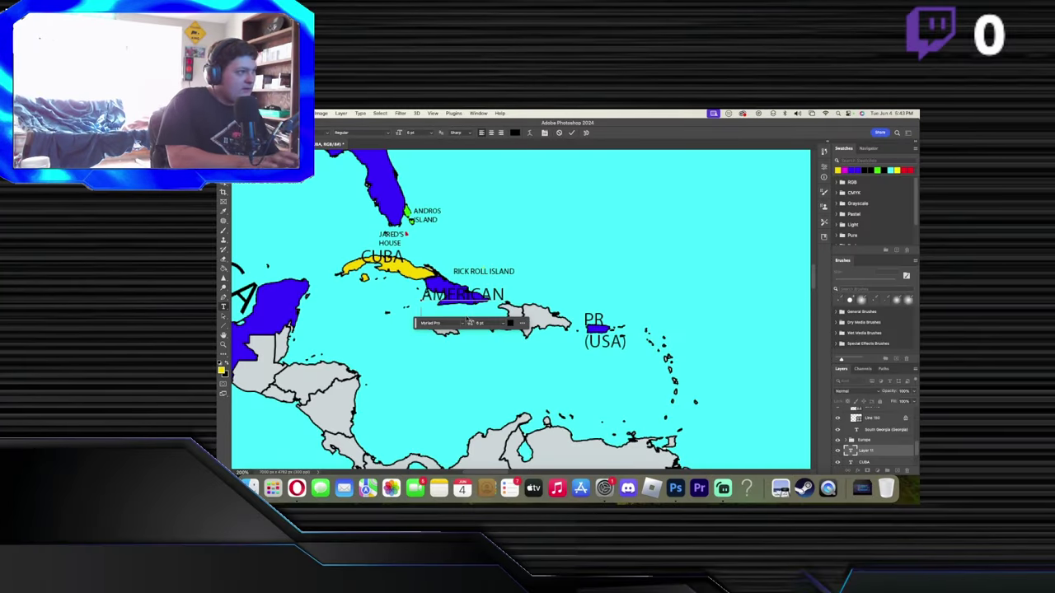
type("CUBA")
key("Escape")
key("b")
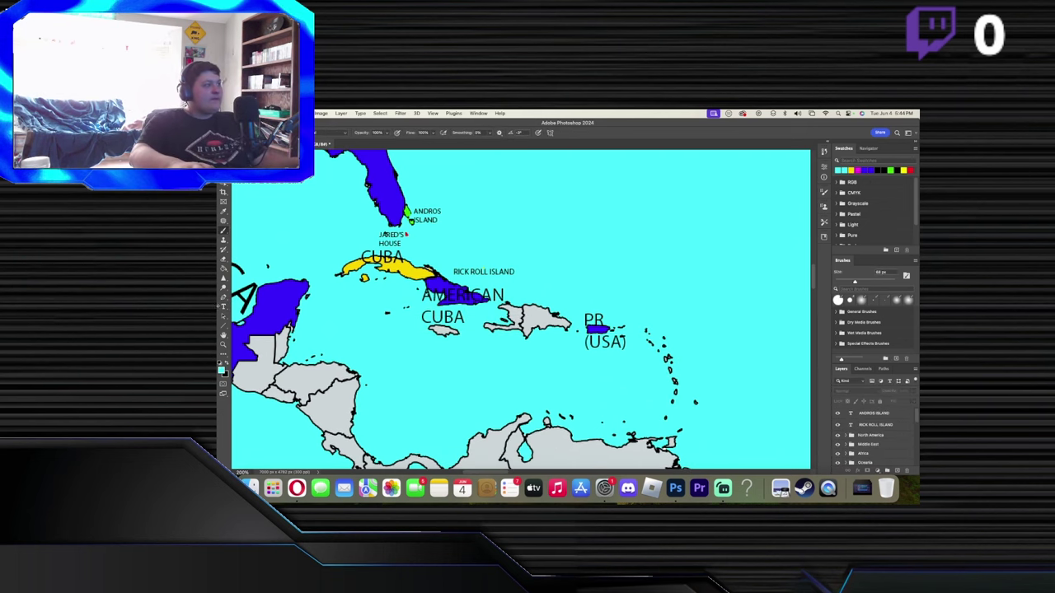
left_click(224, 306)
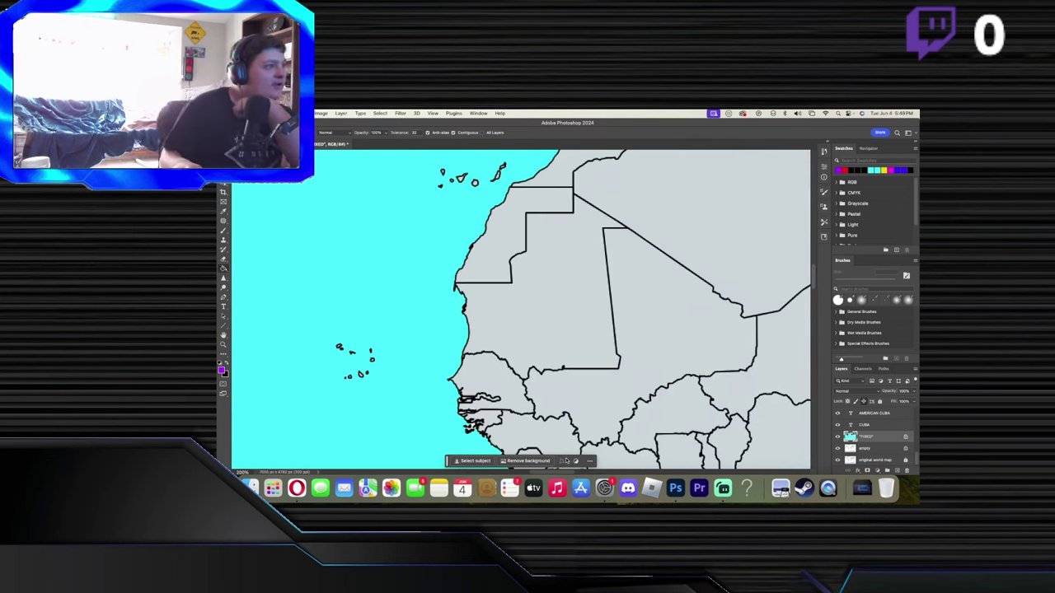
- Fill DR Congo and the Republic of Congo purple with the Paint Bucket
scroll(602, 420, "down", 5)
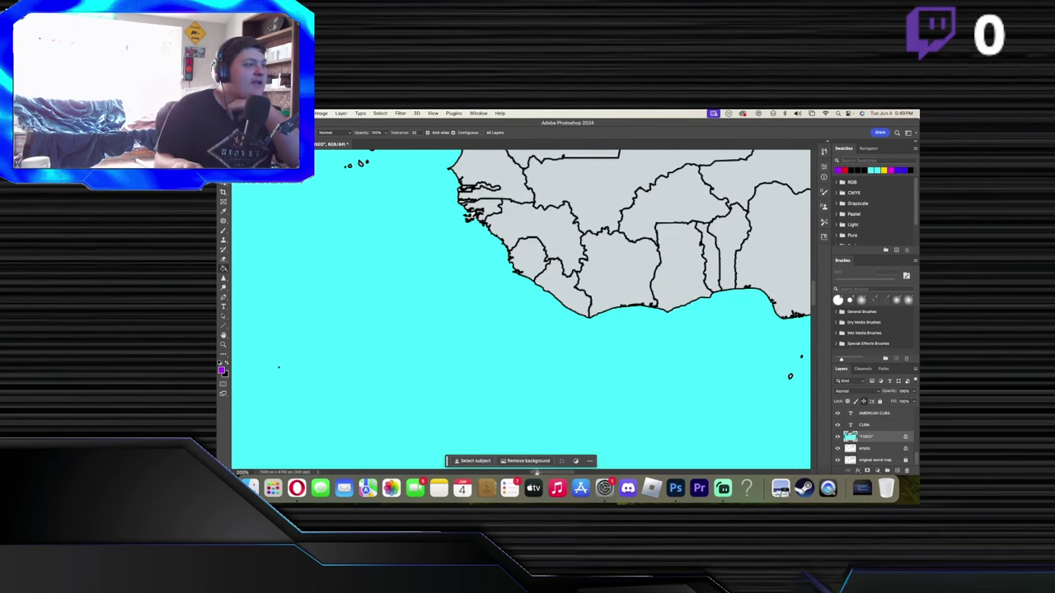
scroll(552, 474, "right", 8)
scroll(595, 415, "down", 3)
left_click(656, 374)
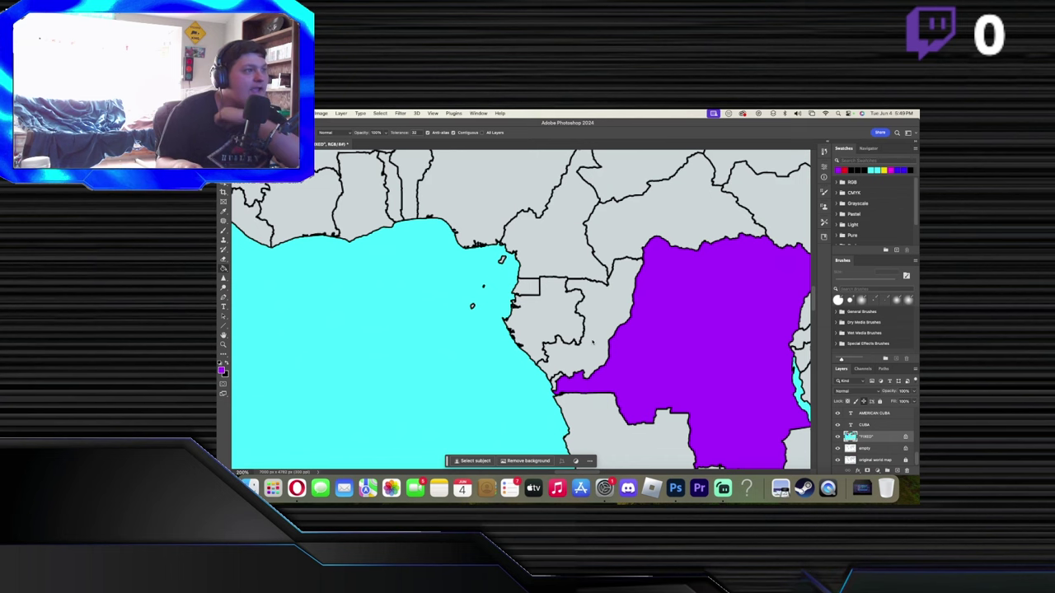
left_click(591, 343)
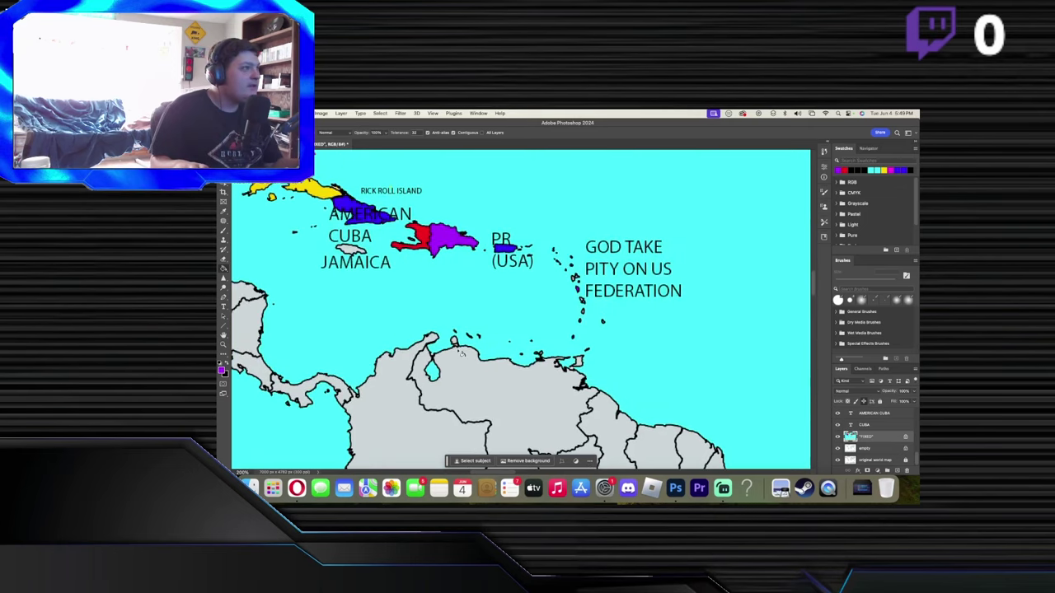
scroll(464, 355, "up", 3)
- Extend the Hispaniola label to DRDROCDRCROC and delete the Lorem Ipsum placeholder
left_click(224, 307)
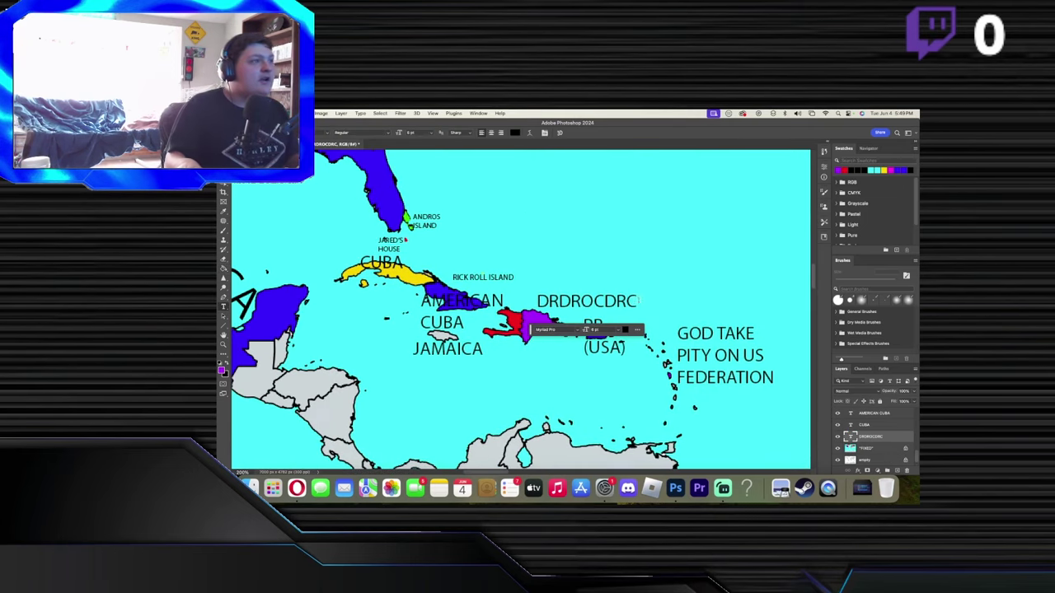
type("DRDROCDRC")
left_click(639, 301)
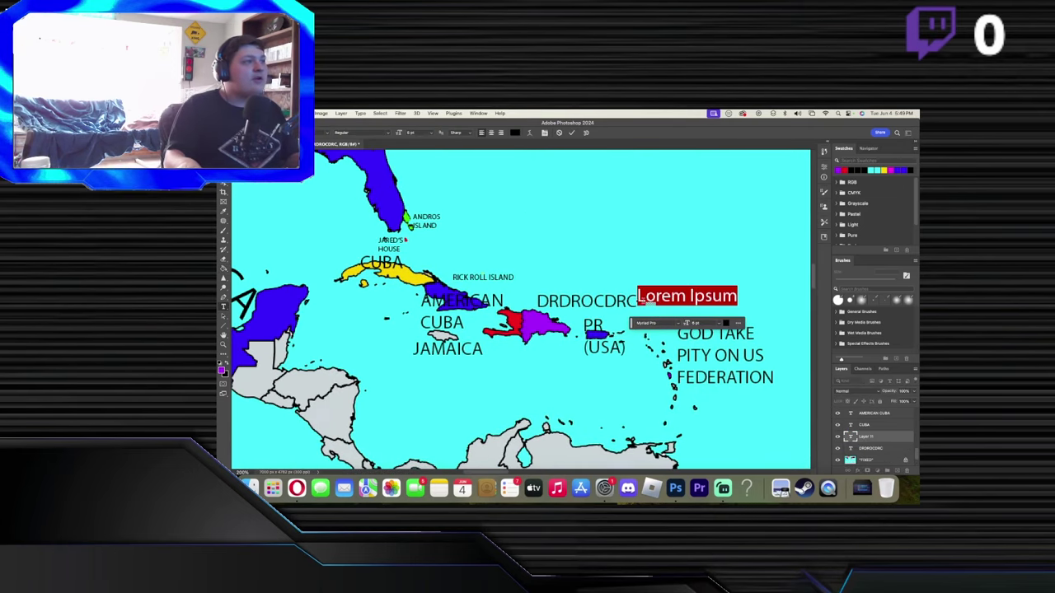
key("Escape")
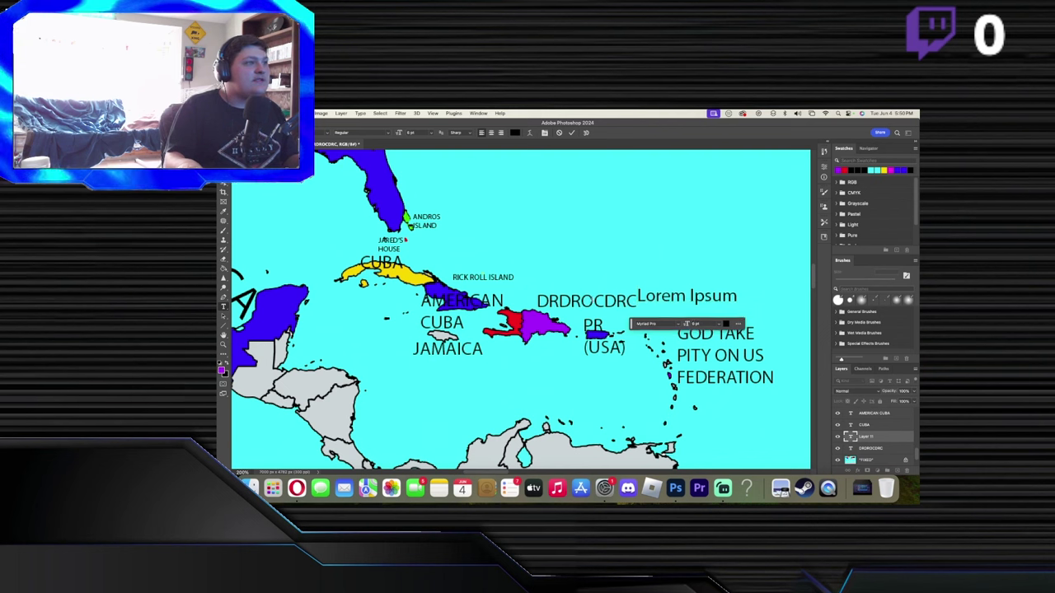
left_click(596, 302)
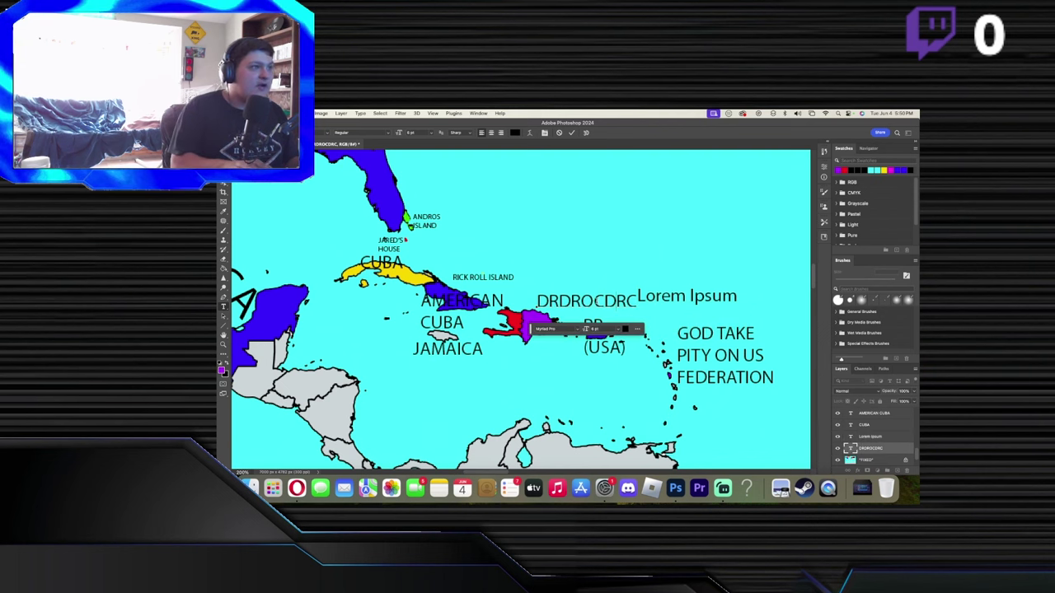
type("ROC")
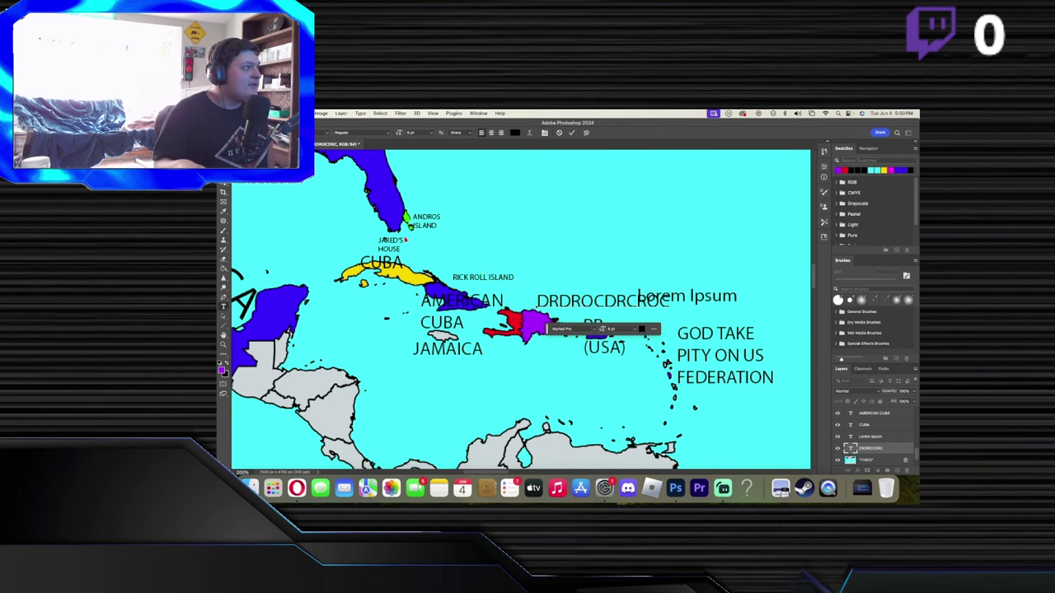
left_click(687, 296)
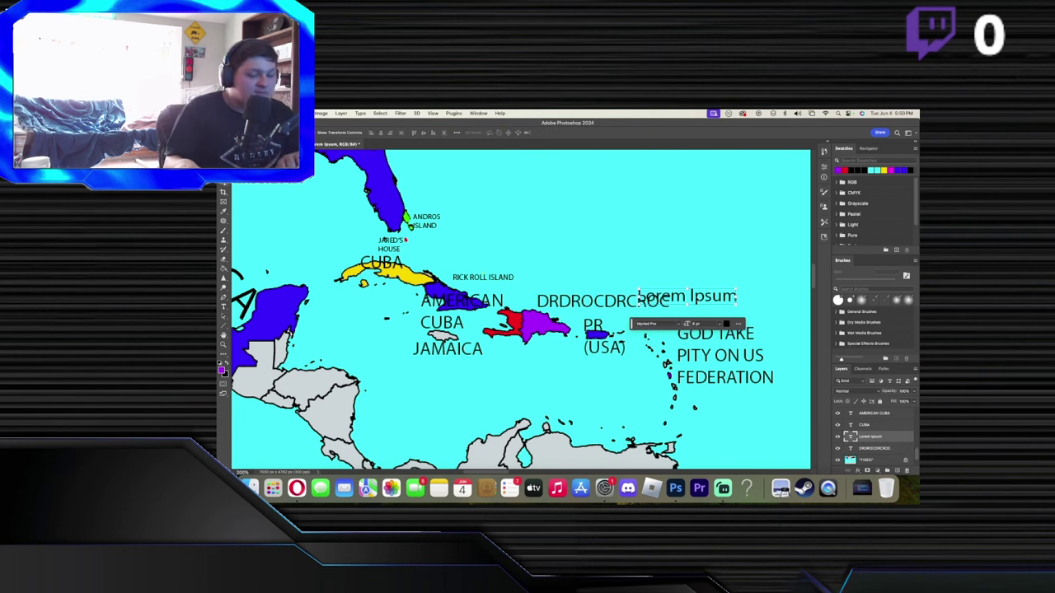
key("Delete")
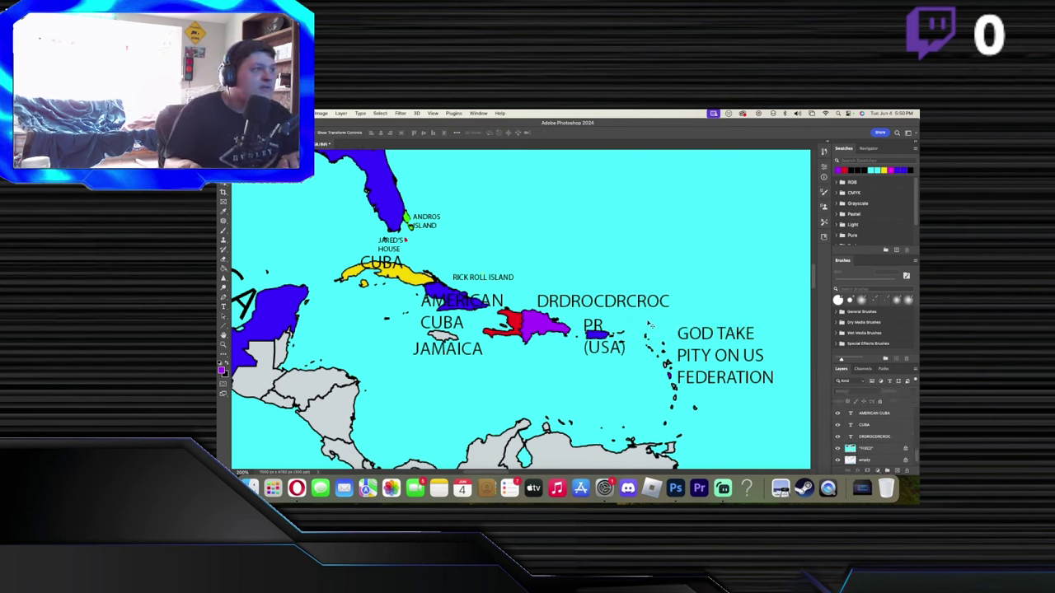
- Make the FIXED map layer active and pick the Magic Wand tool
left_click(632, 305)
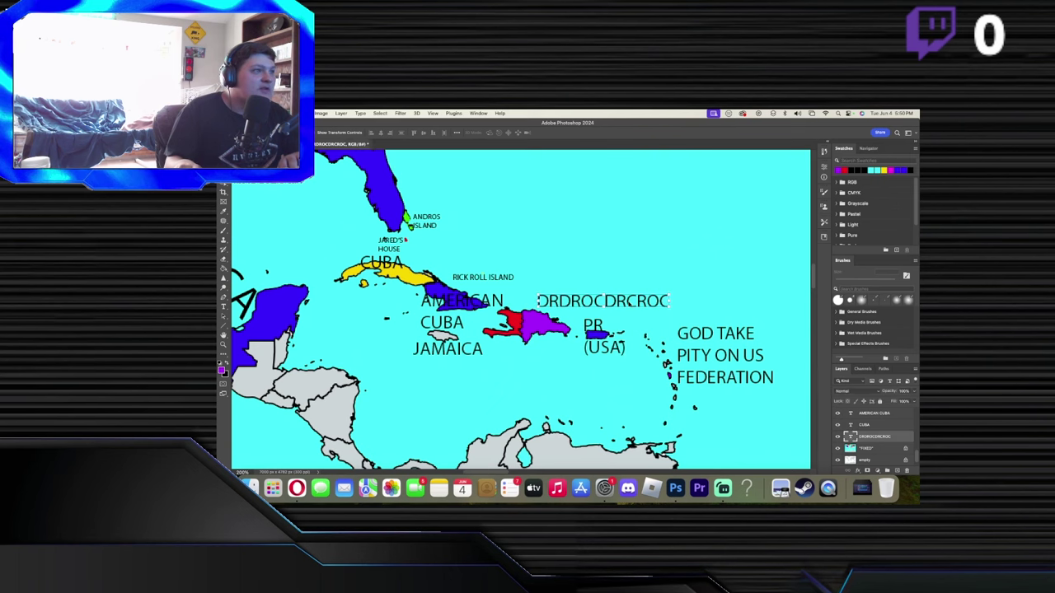
key("w")
scroll(591, 333, "right", 15)
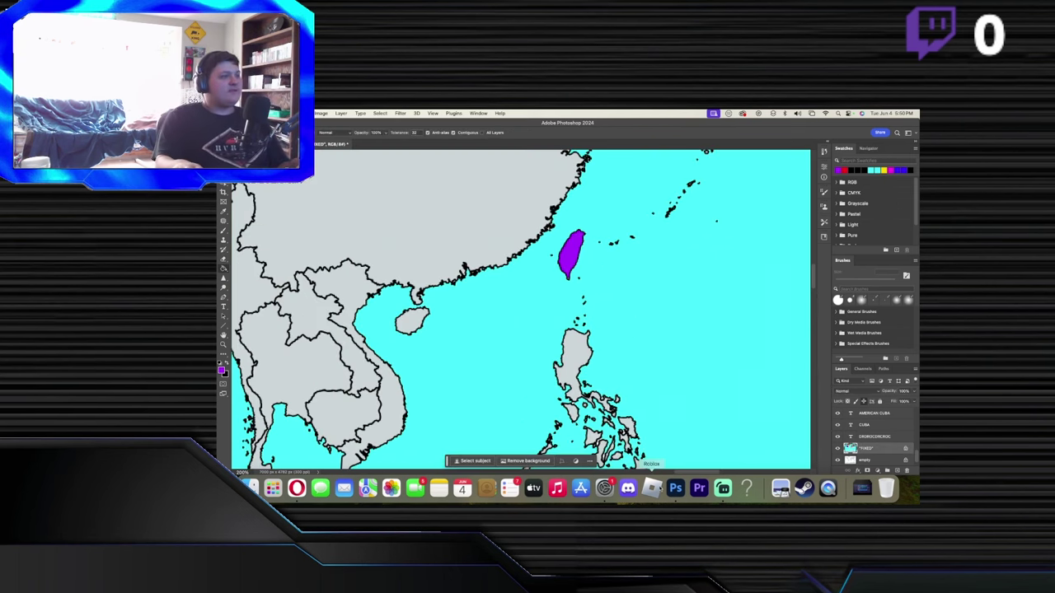
- Pan and zoom out from Hispaniola to view the wider Americas map
scroll(690, 473, "left", 15)
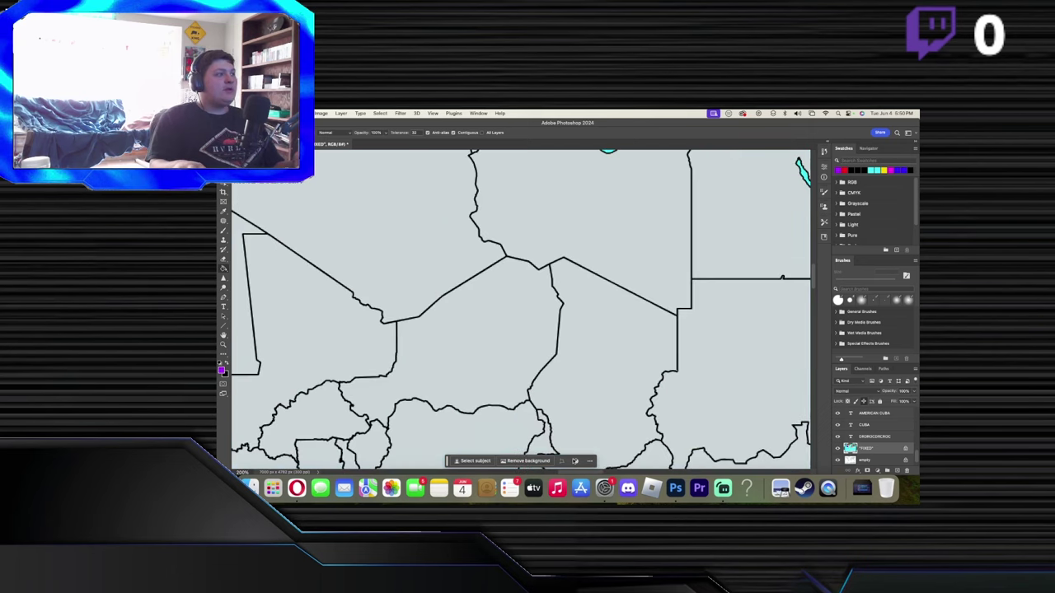
scroll(559, 398, "down", 5)
scroll(560, 397, "down", 3)
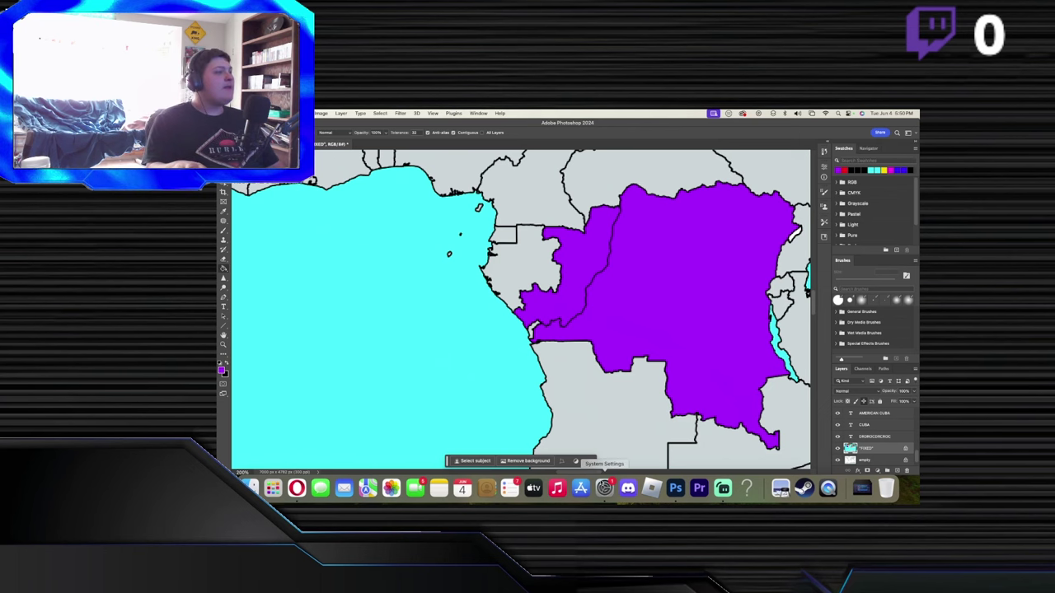
scroll(466, 375, "left", 20)
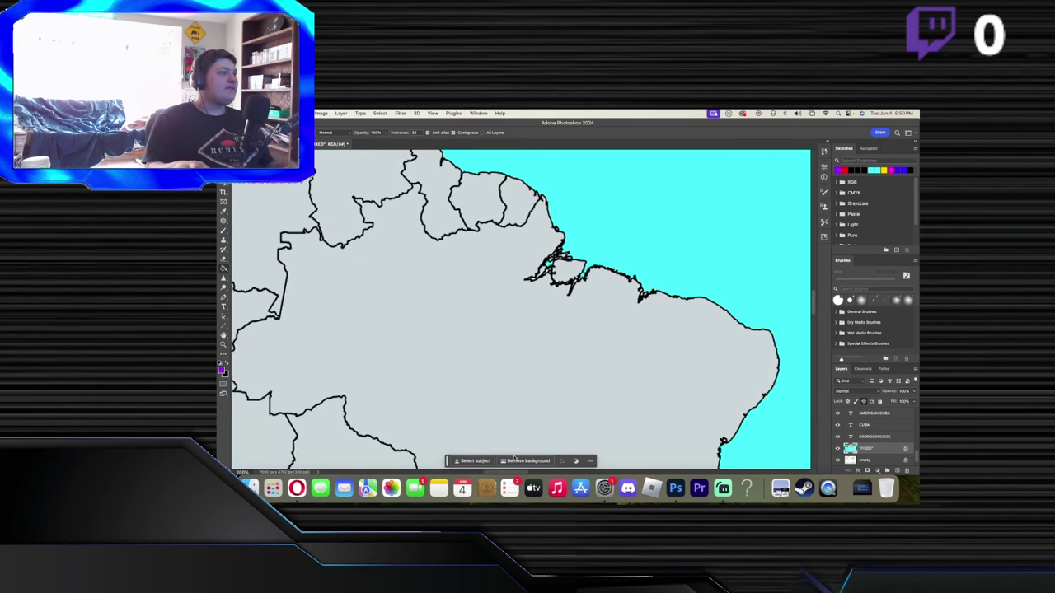
scroll(466, 375, "up", 15)
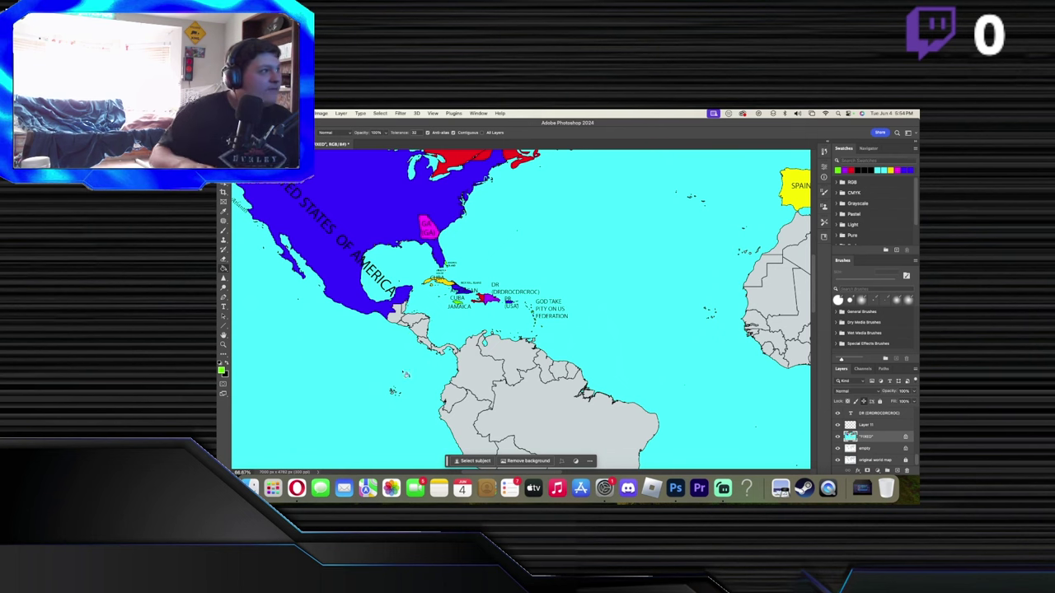
- Set the Brush tool to a 1 px tip and test it on the ocean
scroll(516, 464, "left", 5)
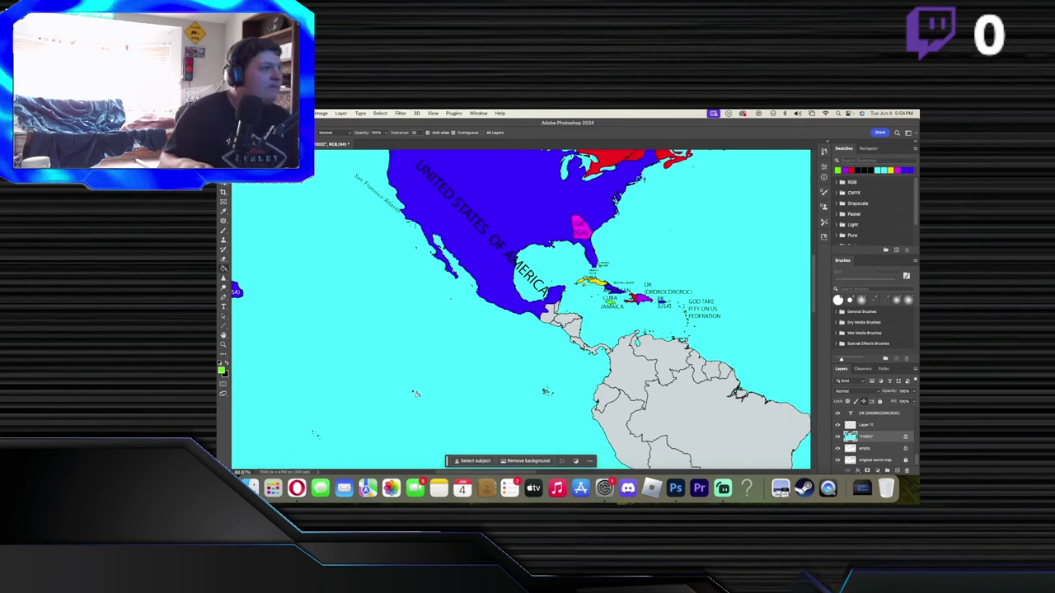
scroll(400, 388, "down", 5)
scroll(430, 363, "up", 6)
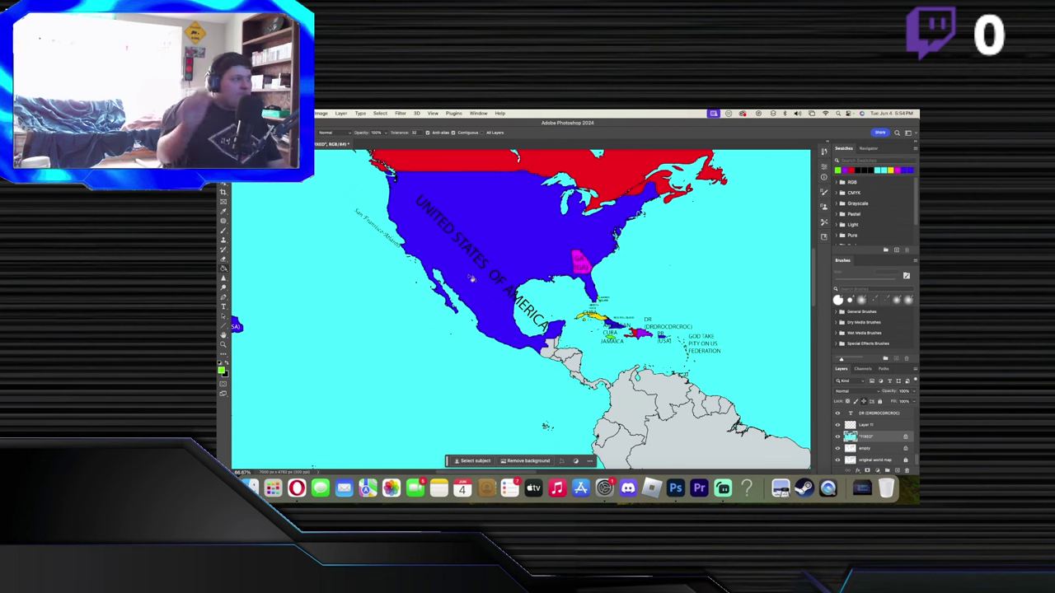
key("u")
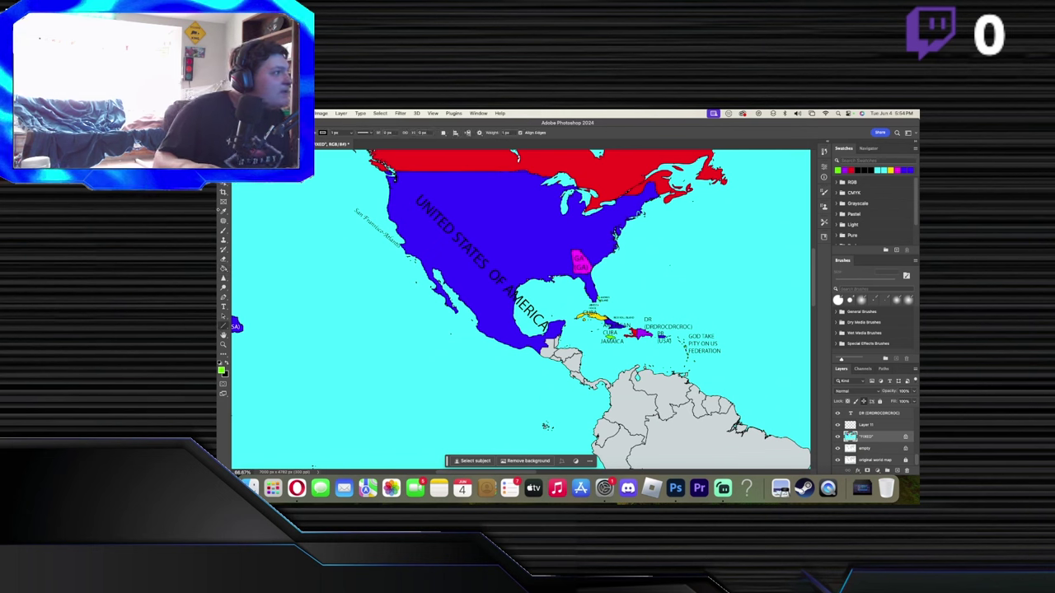
left_click(223, 233)
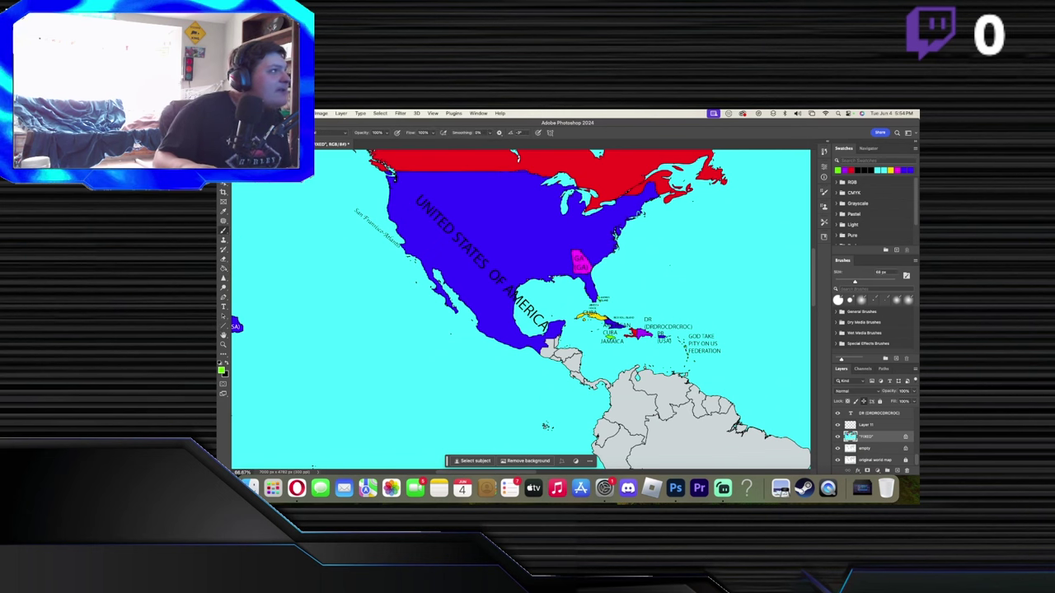
left_click(247, 132)
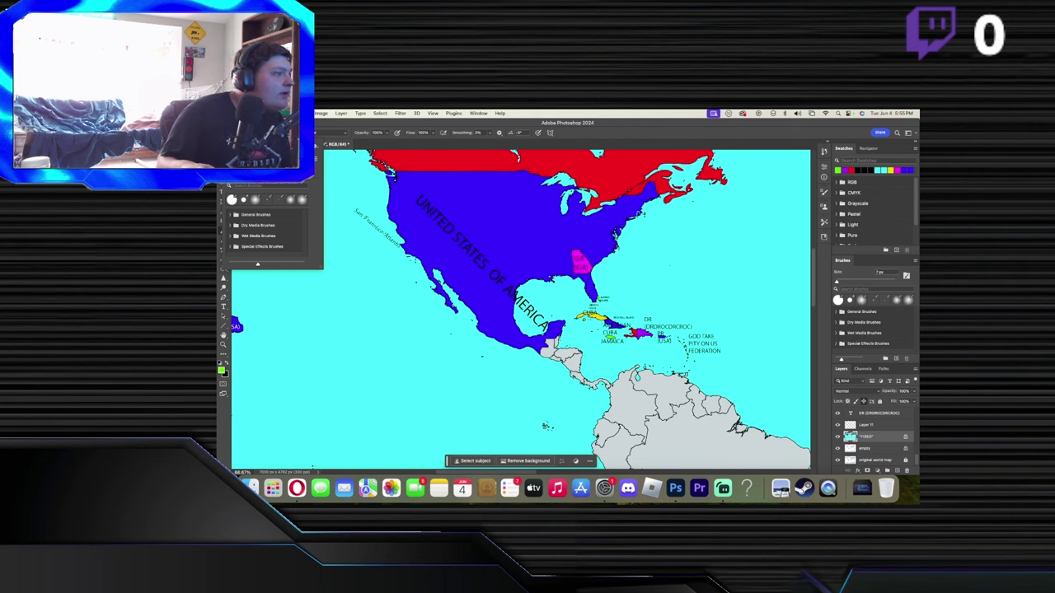
left_click(378, 348)
left_click_drag(364, 344, 364, 356)
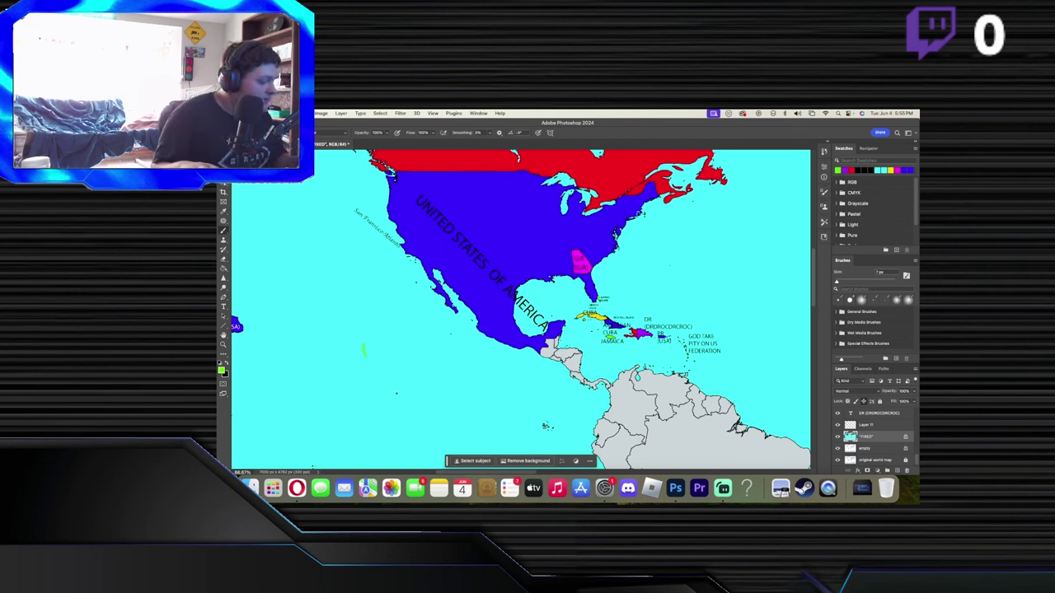
- Choose a dark foreground colour in the Color Picker
left_click(221, 370)
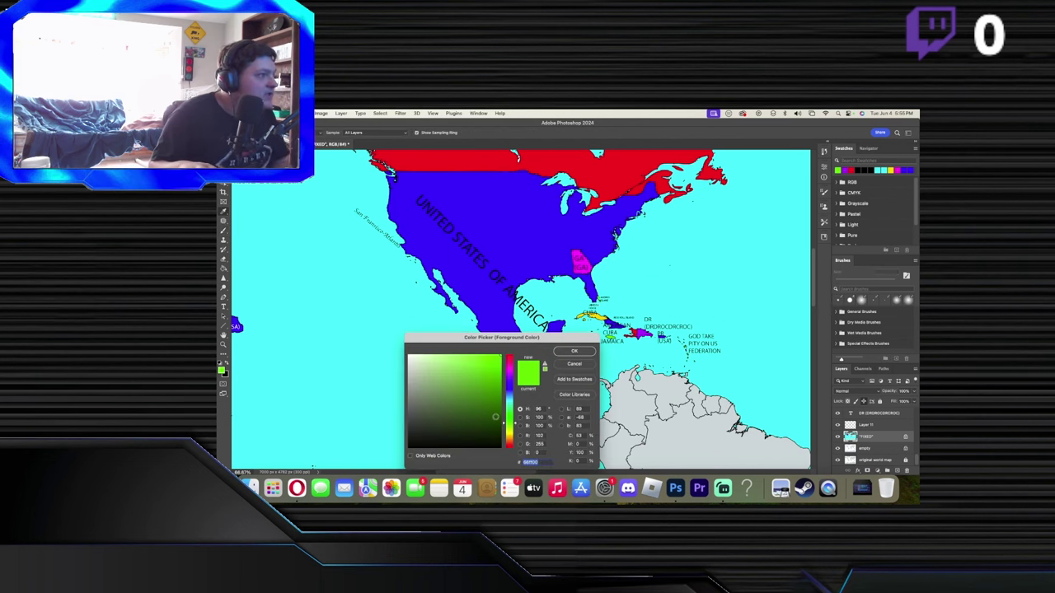
left_click(575, 363)
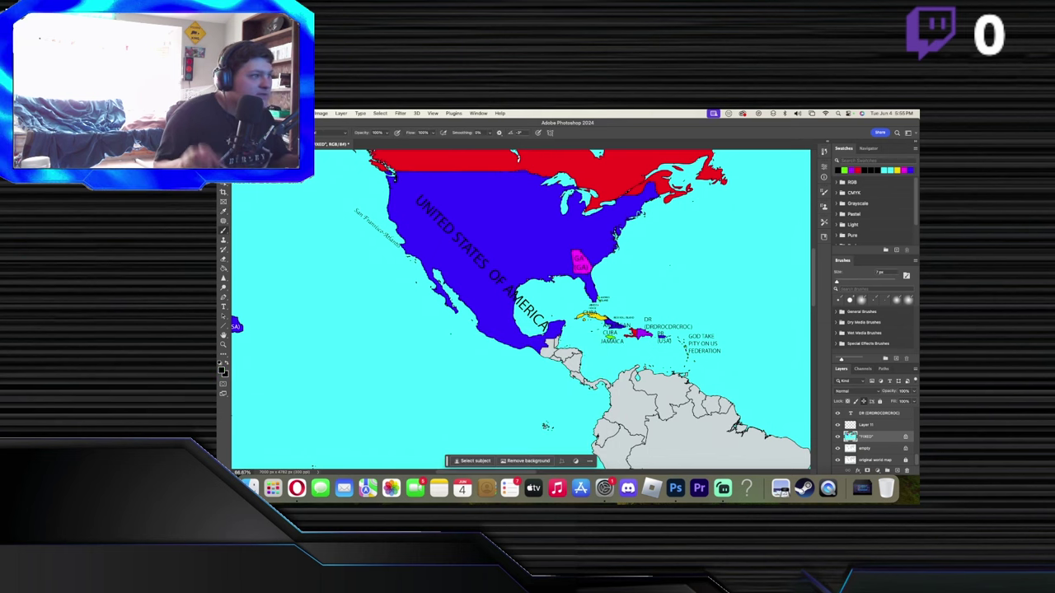
scroll(573, 352, "up", 5)
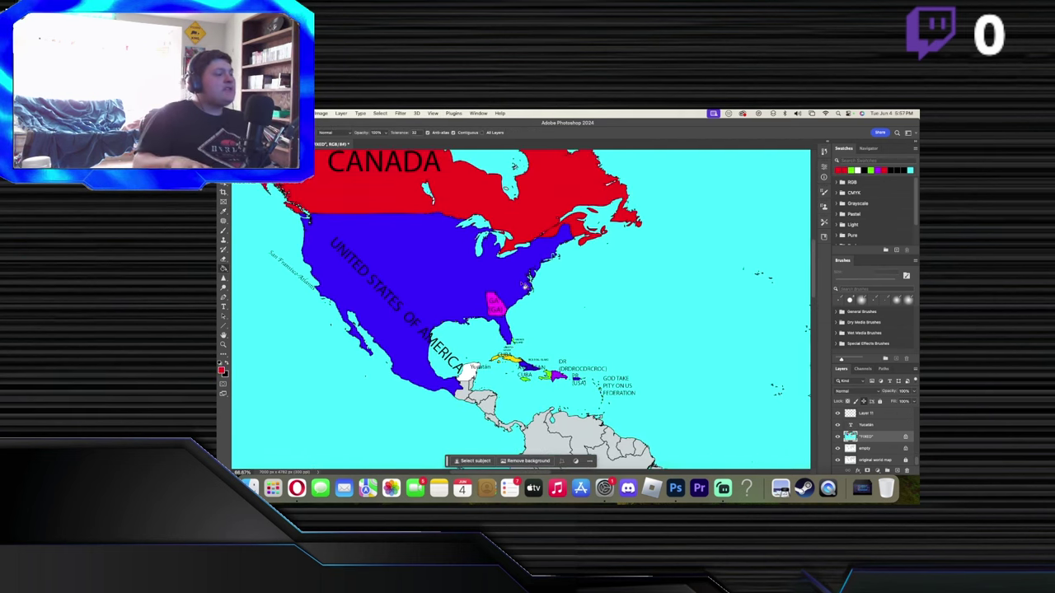
- Scroll the map up and back down around the white Yucatán peninsula
scroll(525, 285, "up", 5)
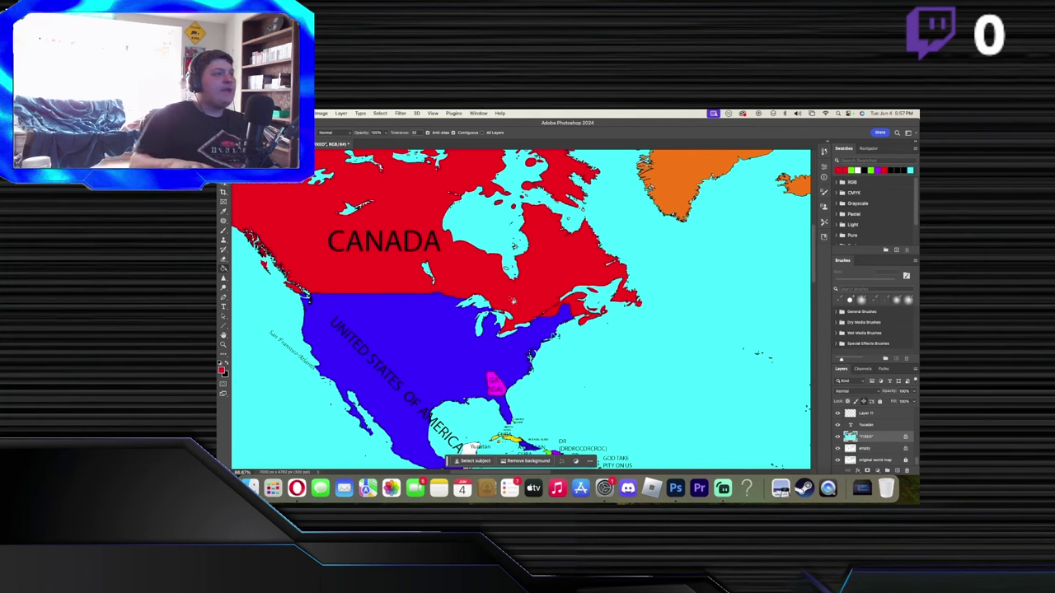
scroll(525, 286, "down", 10)
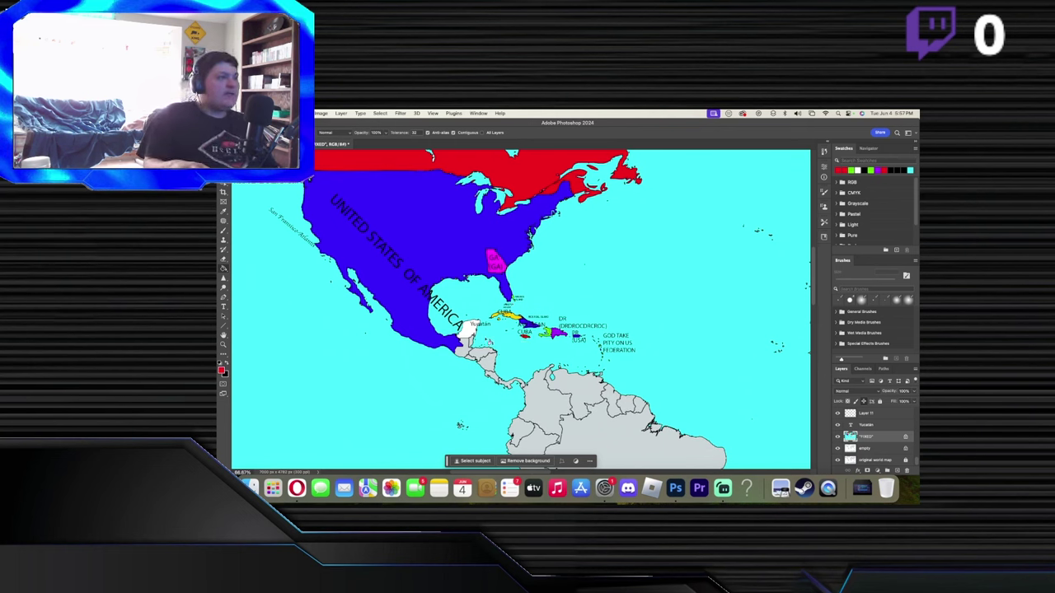
- Fill Belize red and add a black BELIZE-JAMAICA (CANADA) text label beside it
left_click(471, 338)
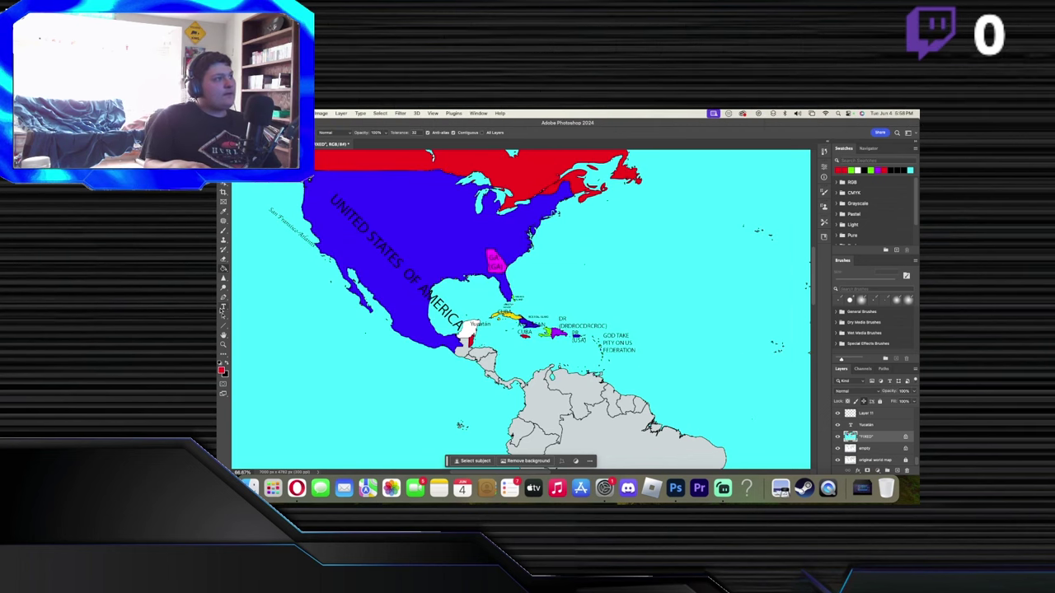
left_click(222, 307)
left_click(441, 345)
left_click(515, 133)
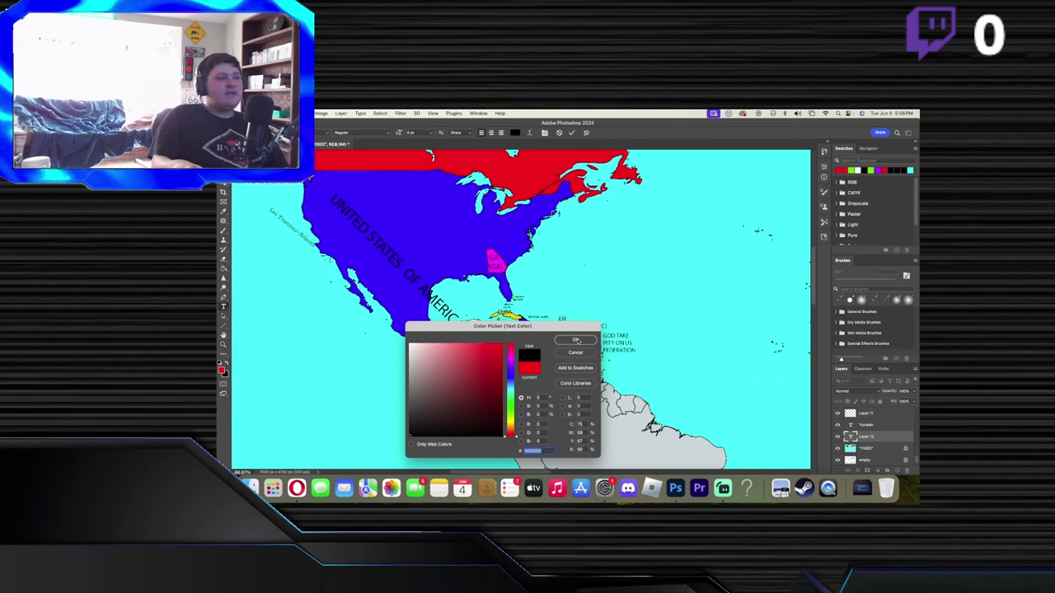
left_click(576, 340)
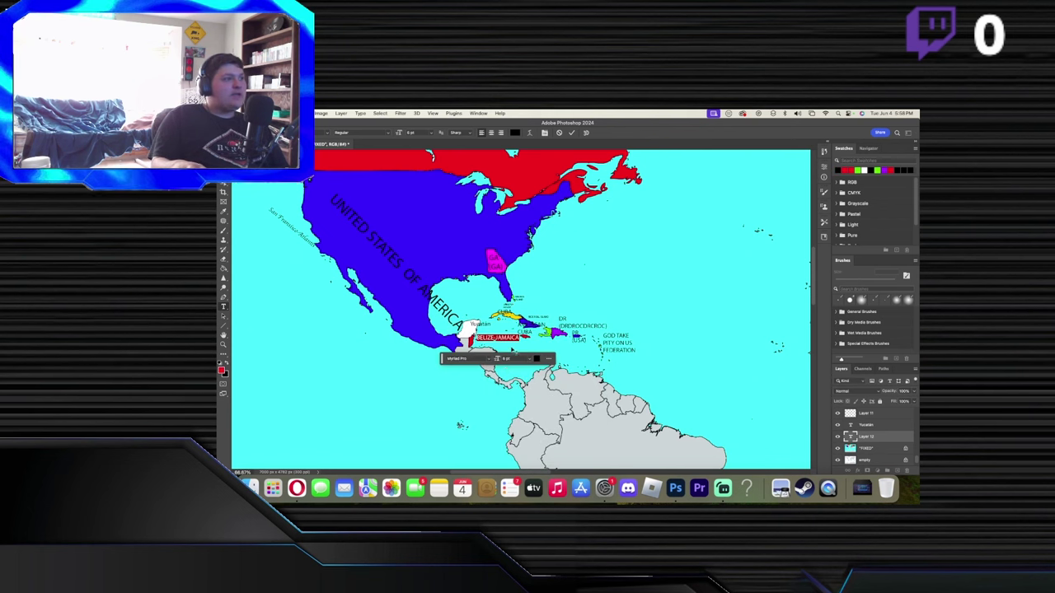
key("Escape")
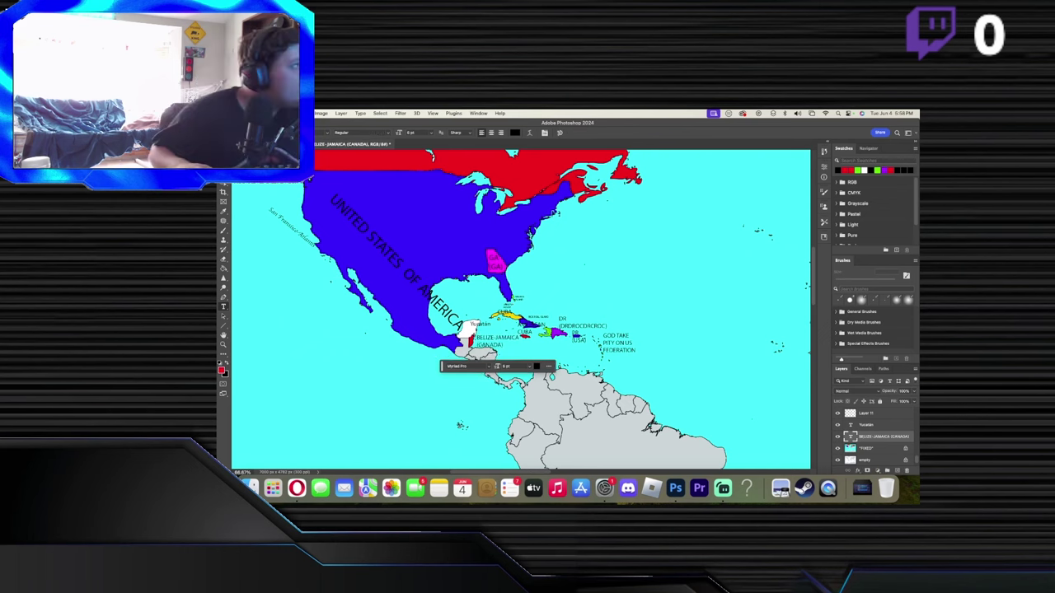
- Scroll right, switch to the Move tool and deselect the new label layer
scroll(521, 309, "right", 2)
key("v")
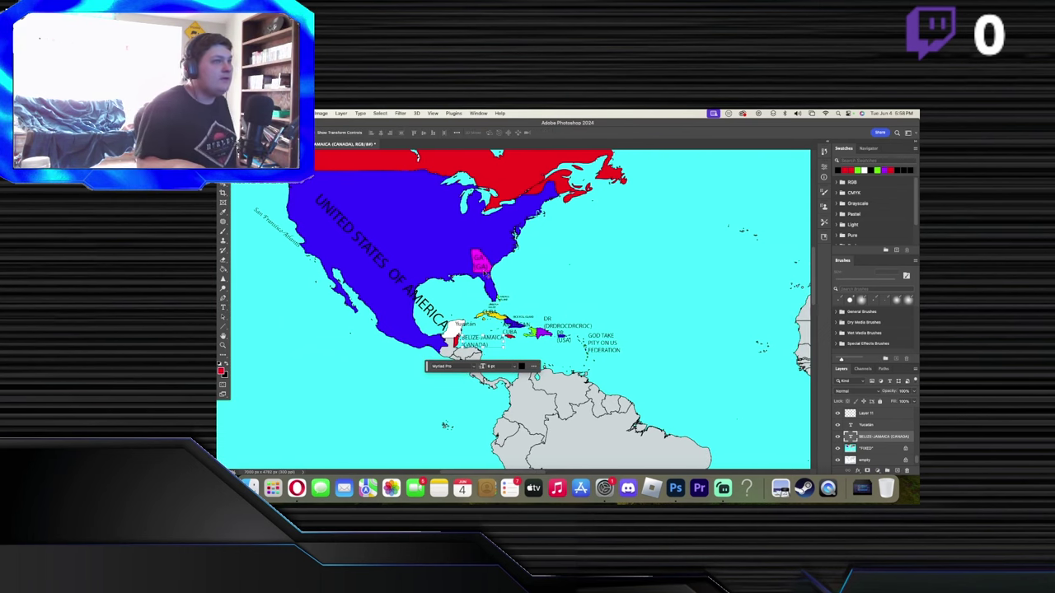
left_click(686, 330)
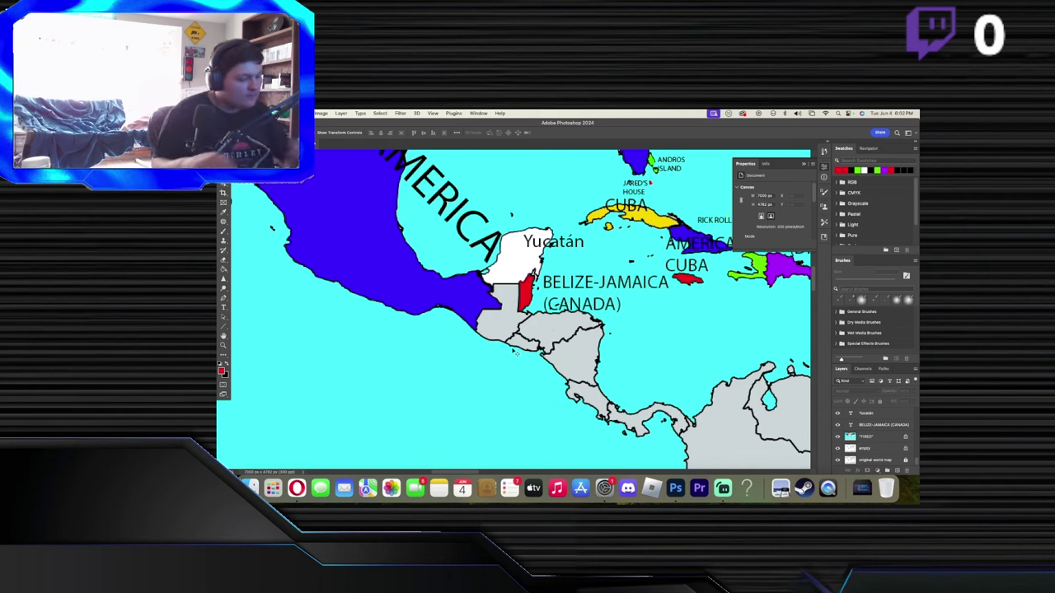
- Zoom in on red Belize between the Yucatán and Guatemala
scroll(512, 350, "up", 5)
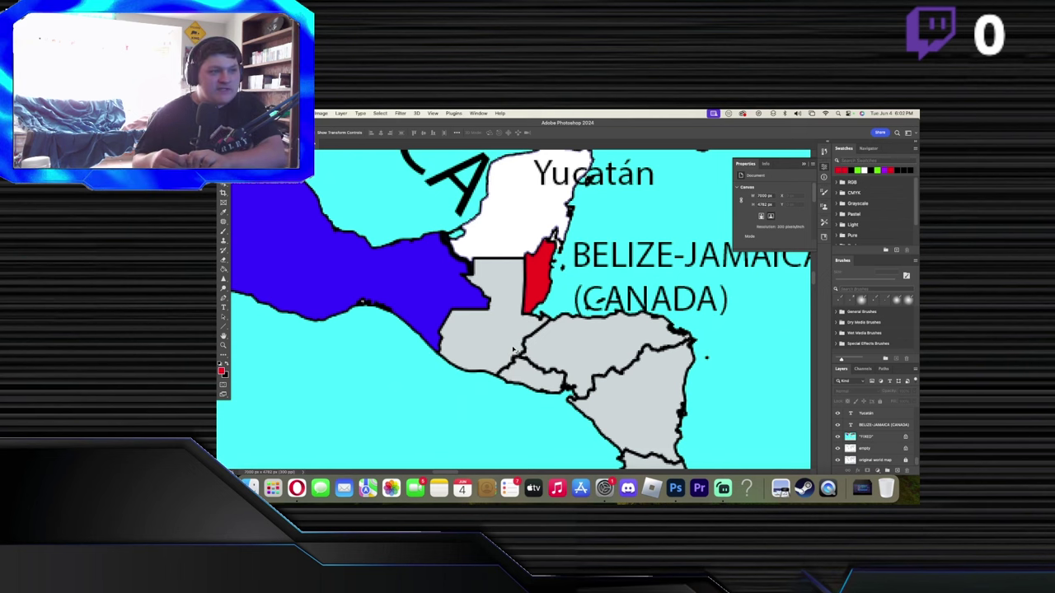
- Bring up the Football War article and highlight its title
key("super+Tab")
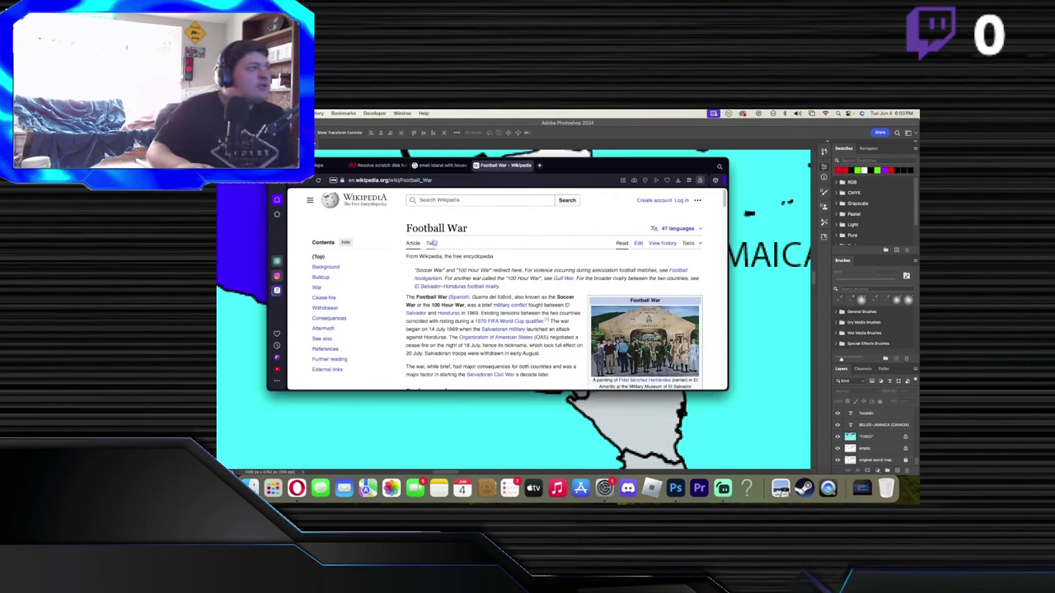
left_click_drag(406, 230, 472, 233)
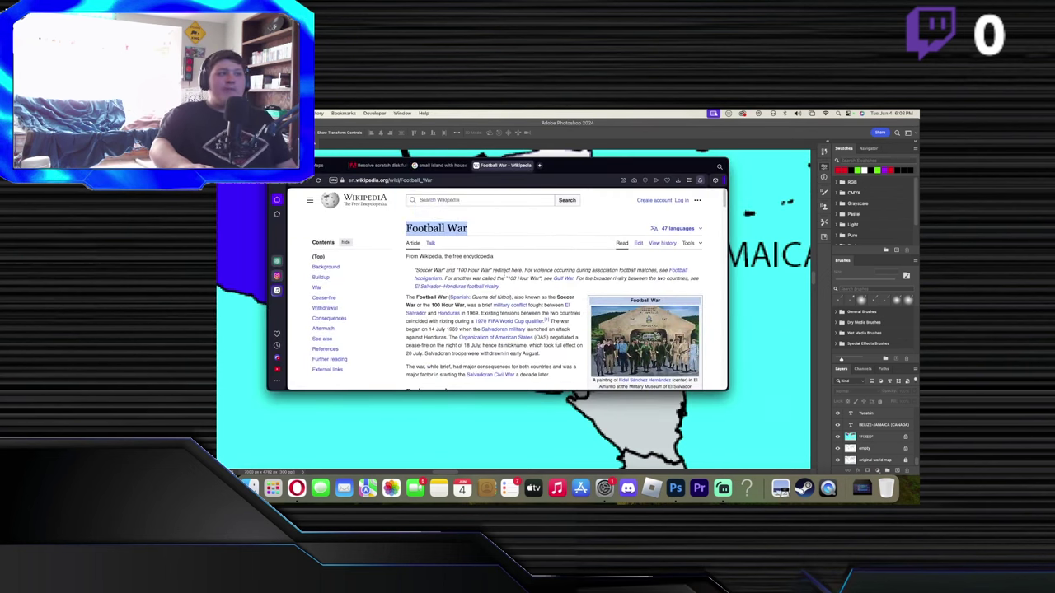
scroll(462, 300, "down", 5)
scroll(462, 300, "down", 10)
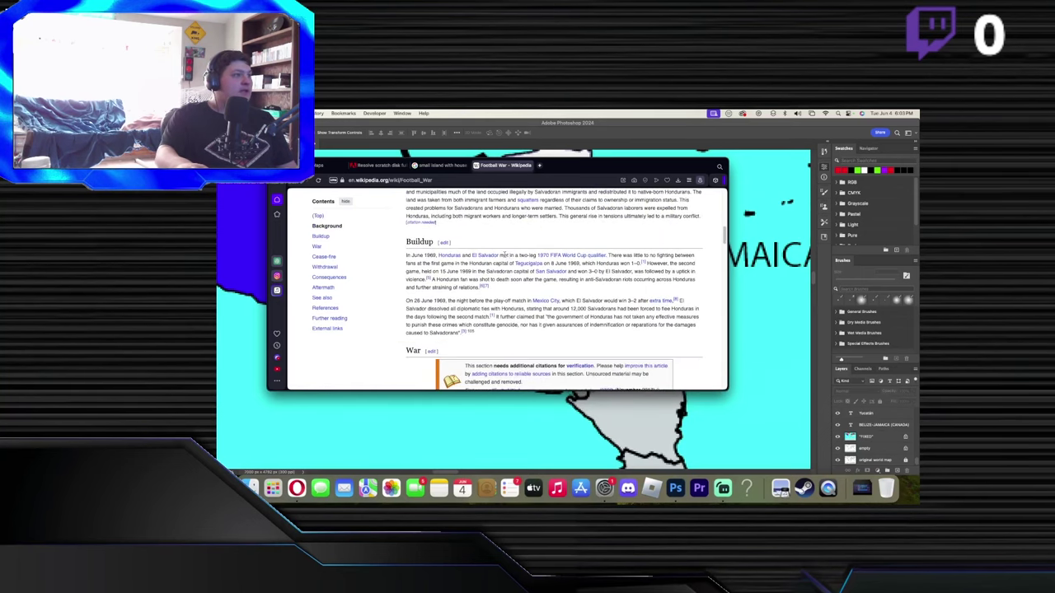
- Read down to the War section, highlighting the 1970 FIFA World Cup qualifier sentence, then return to Photoshop
left_click_drag(502, 255, 620, 255)
left_click(639, 262)
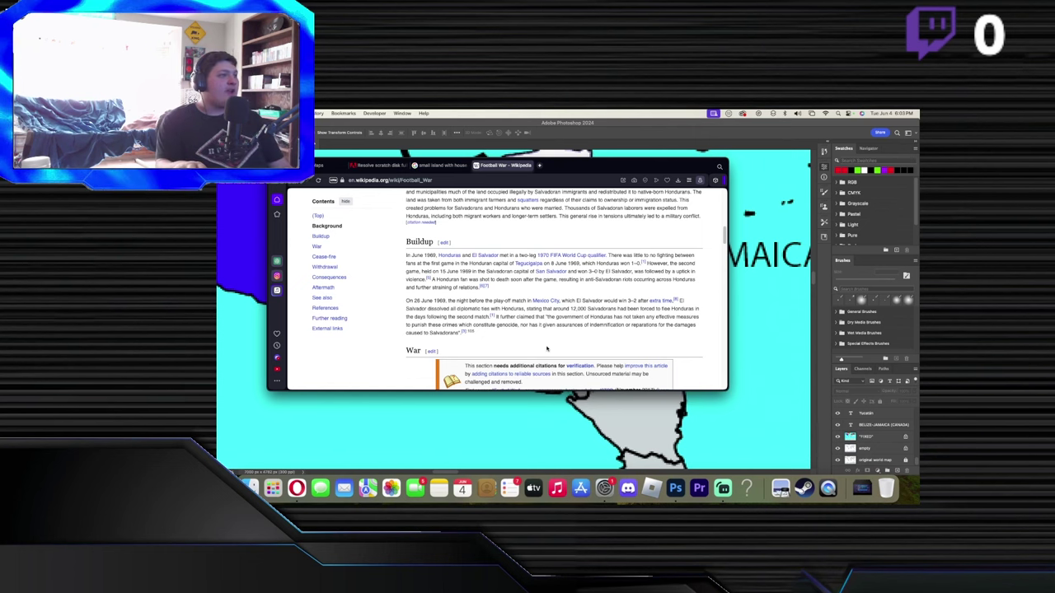
scroll(547, 349, "down", 5)
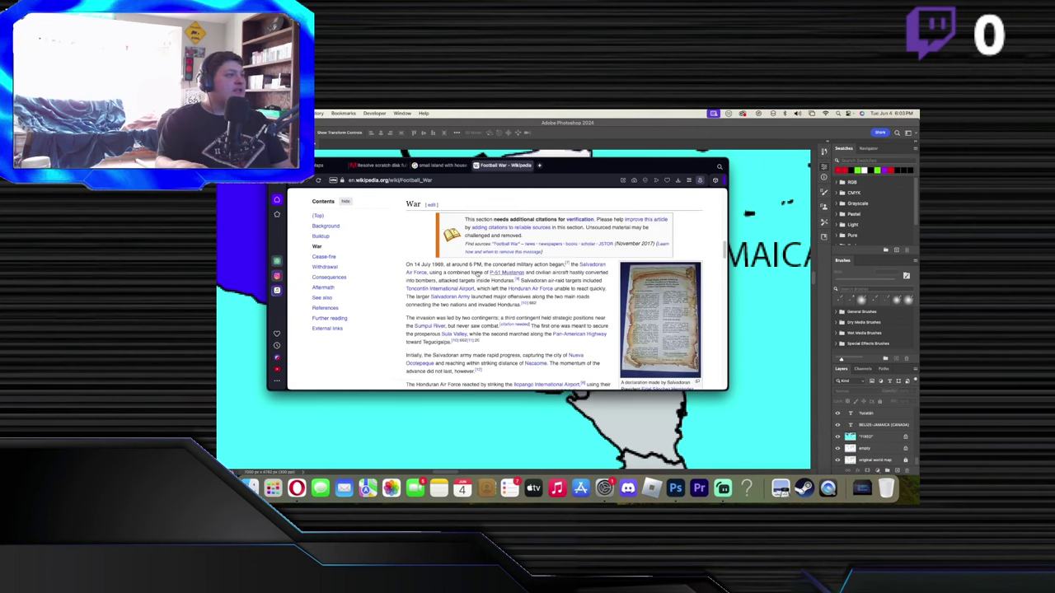
key("super+a")
key("super+Tab")
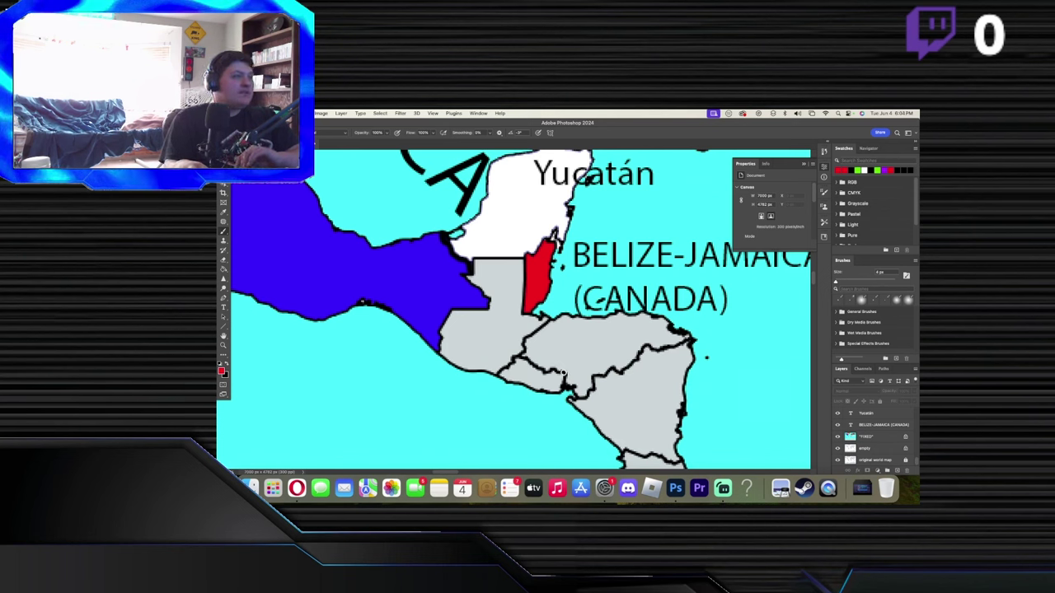
- Place the El Salvador flag image on the map, then undo the pasted flags
left_click(220, 370)
mouse_move(530, 393)
left_mouse_down()
mouse_move(530, 358)
mouse_move(565, 377)
left_mouse_up()
key("Return")
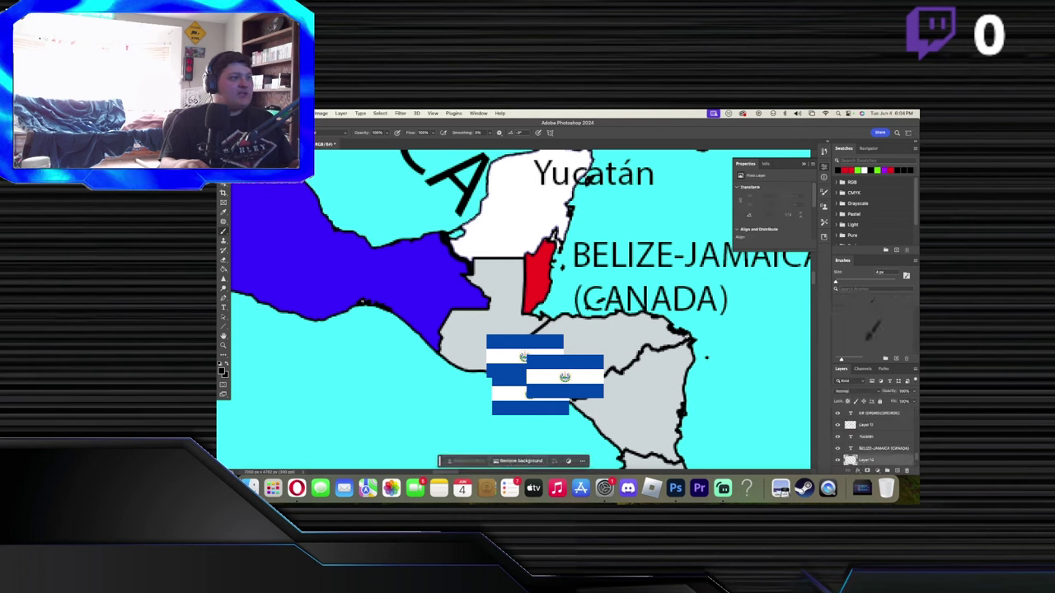
key("super+z")
key("super+z")
key("super+z")
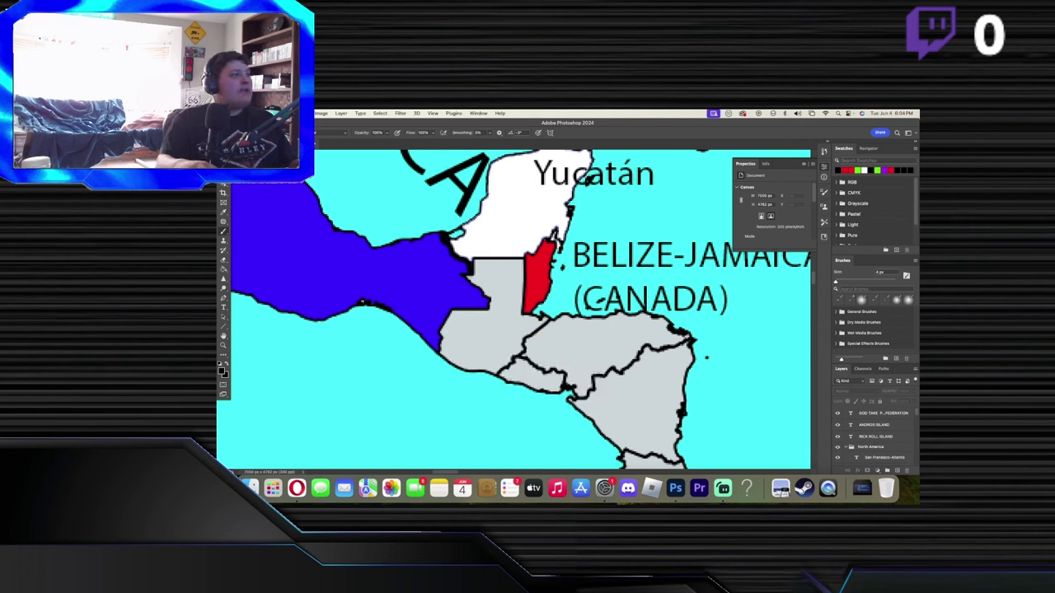
- Select the FIXED map layer with the Paint Bucket and zoom in on the Caribbean
key("e")
key("super+shift+z")
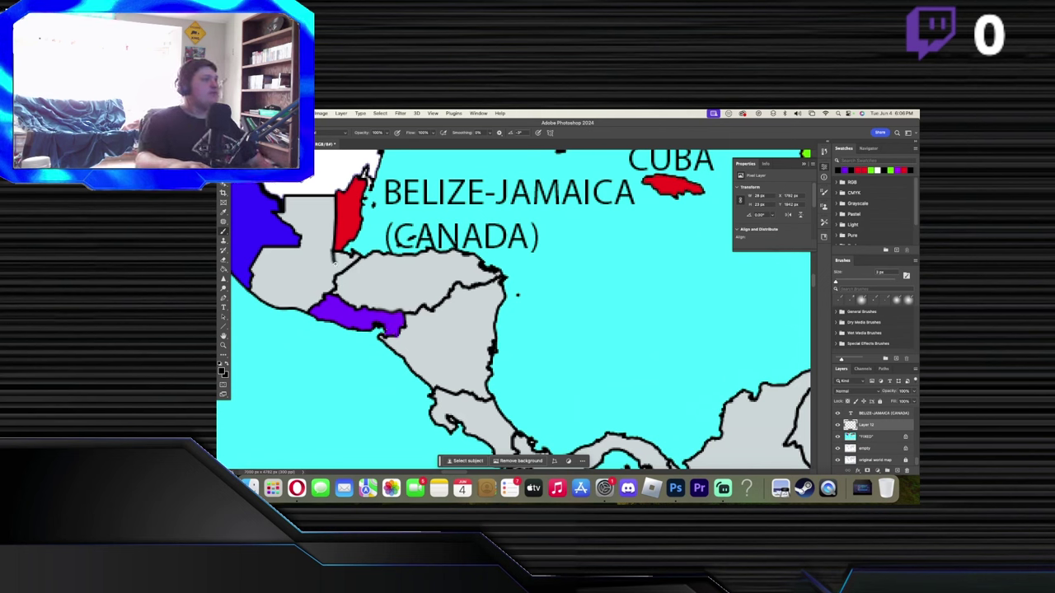
key("alt+bracketleft")
key("g")
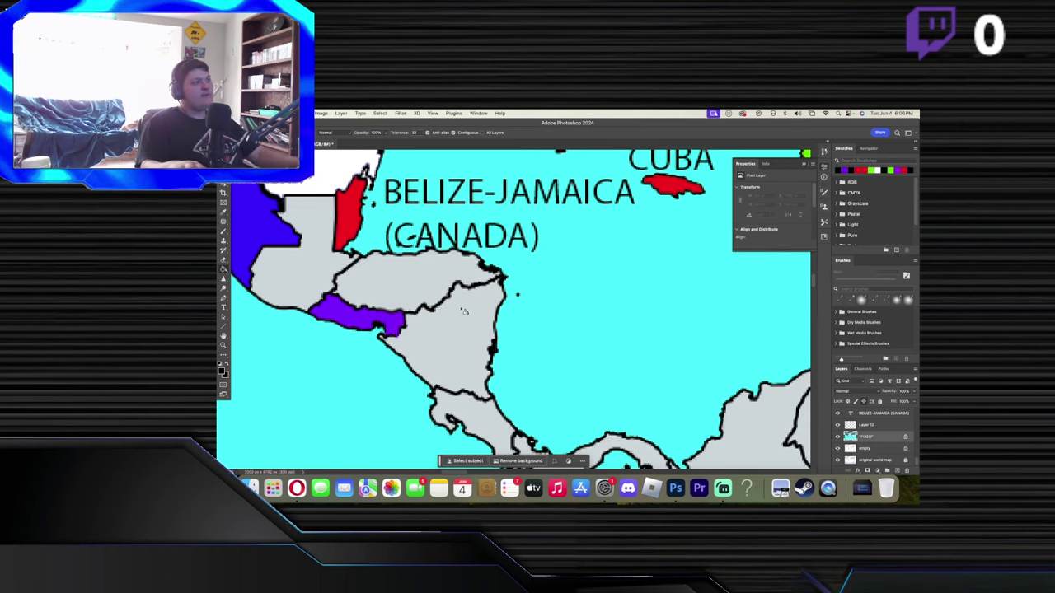
key("ctrl+plus")
key("ctrl+plus")
key("ctrl+plus")
- Zoom out and pan across to northern South America
scroll(520, 310, "down", 2)
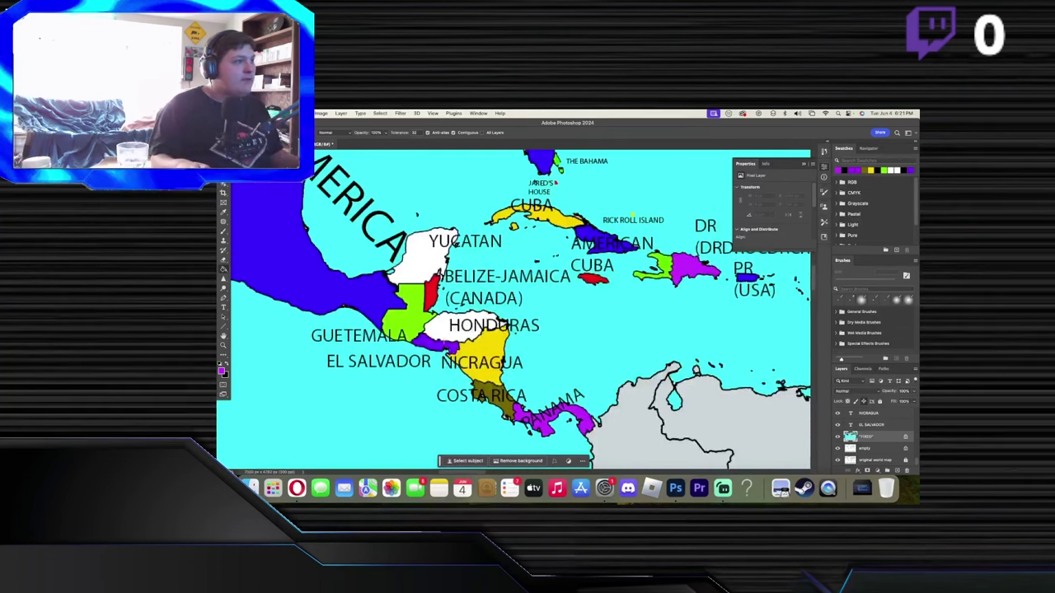
key("ctrl+minus")
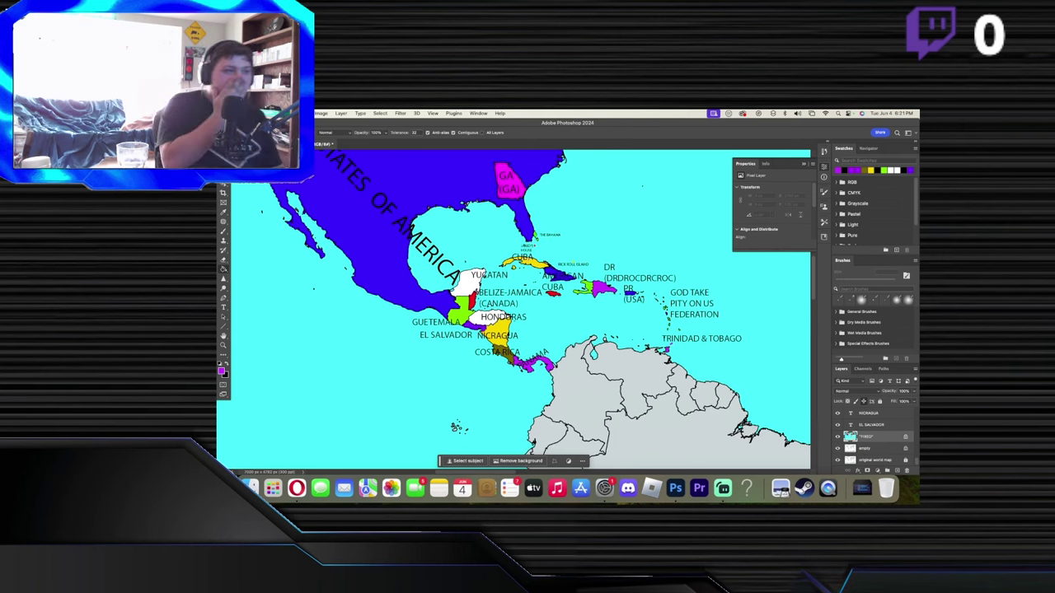
scroll(544, 309, "down", 3)
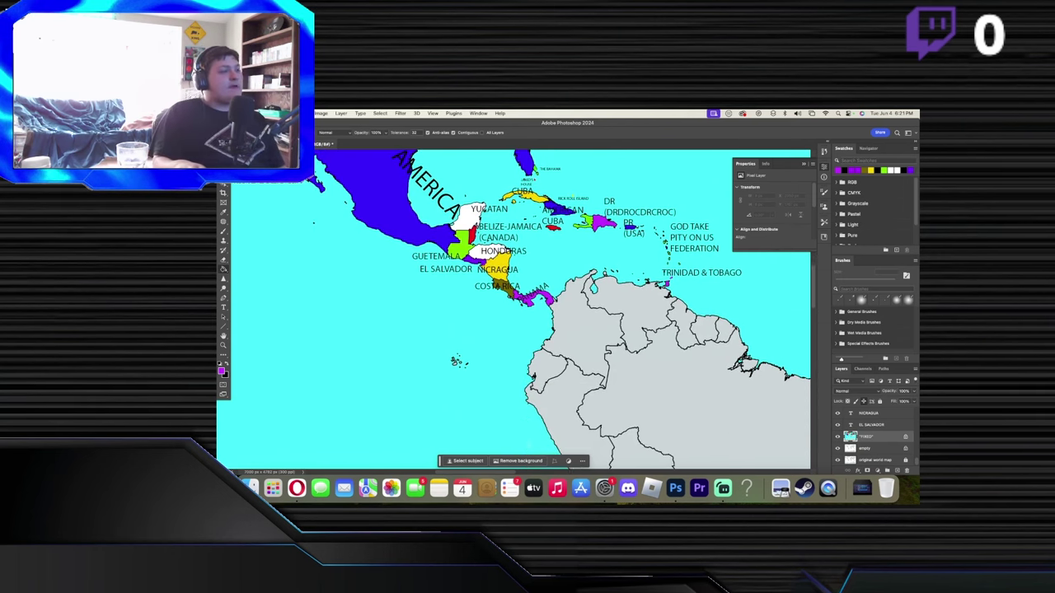
scroll(544, 309, "right", 3)
scroll(511, 309, "right", 5)
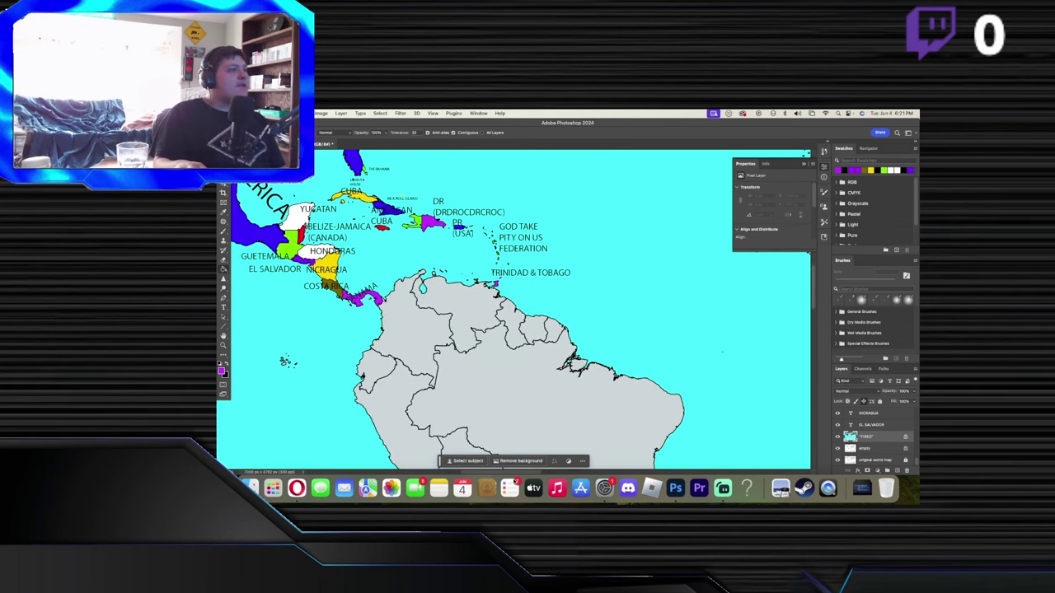
- Fill French Guiana blue-grey, then bring up the Google Images colonial South America maps
left_click(866, 171)
left_click(553, 330)
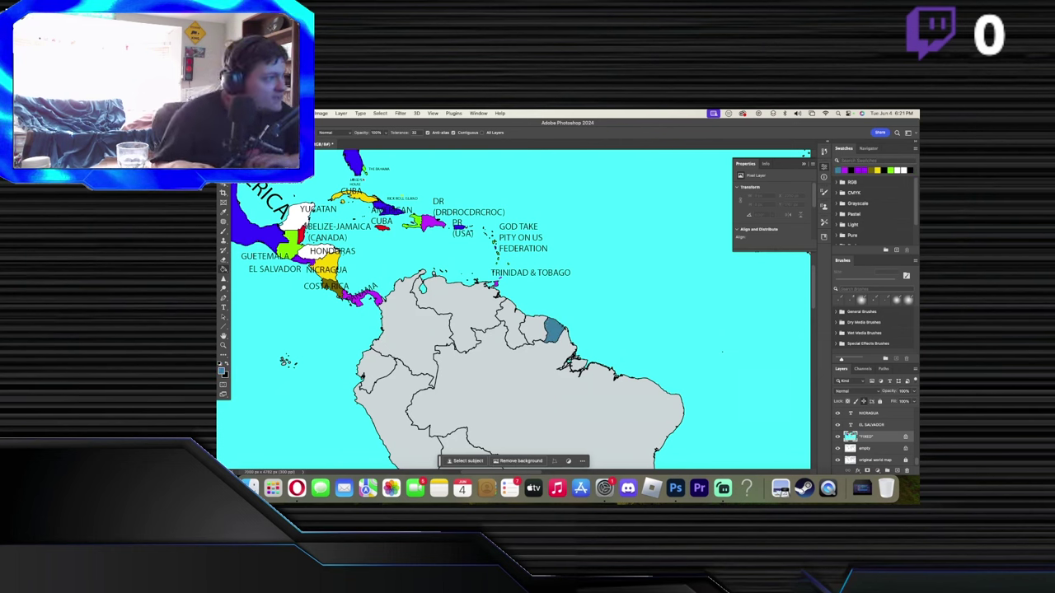
key("super+Tab")
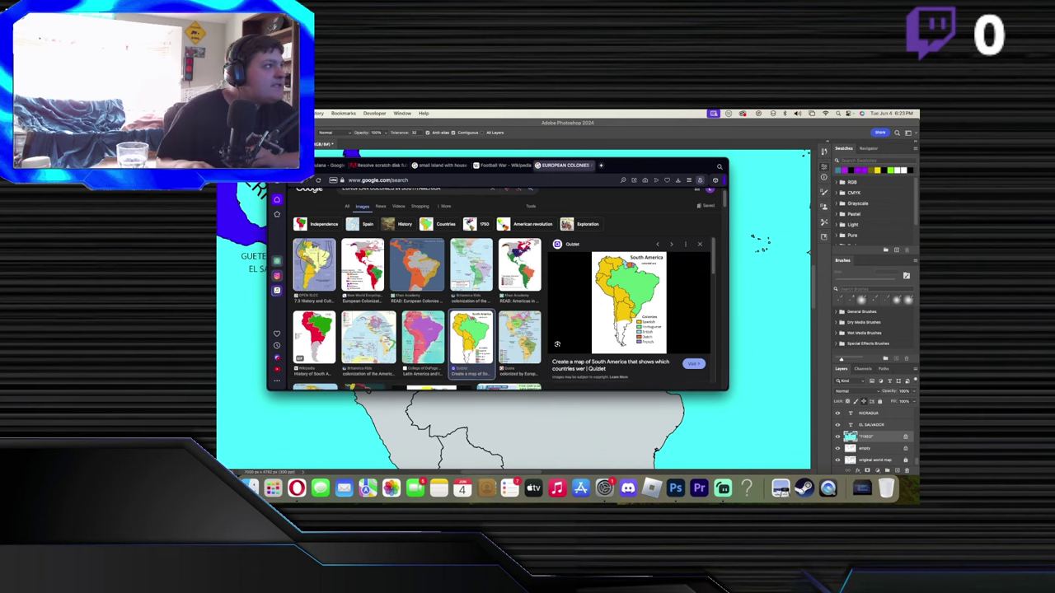
- Toggle the Google Images colony-map window full screen and back, then return to Photoshop
left_click(284, 166)
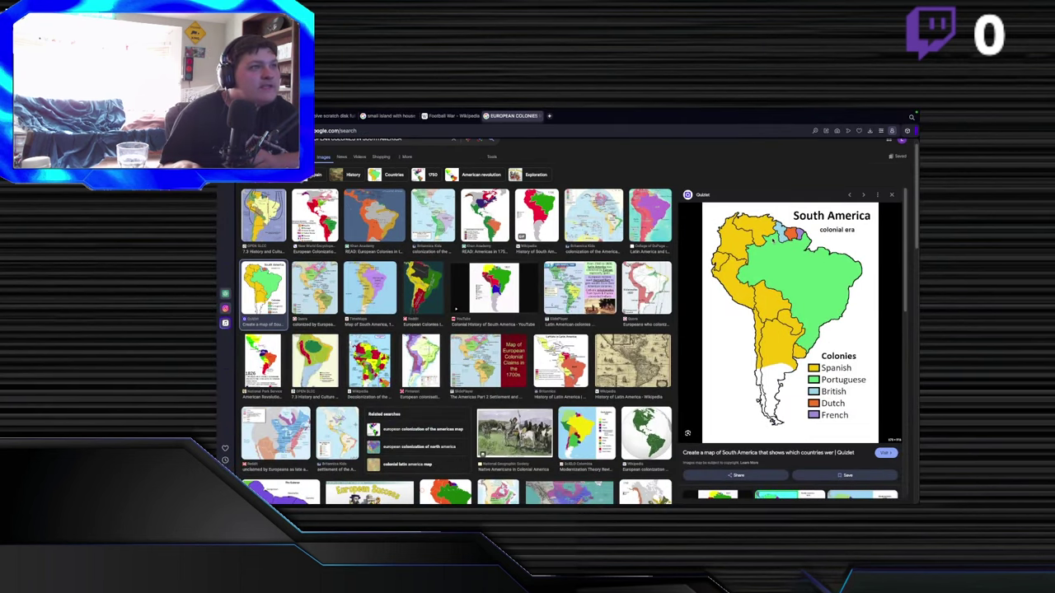
key("ctrl+super+f")
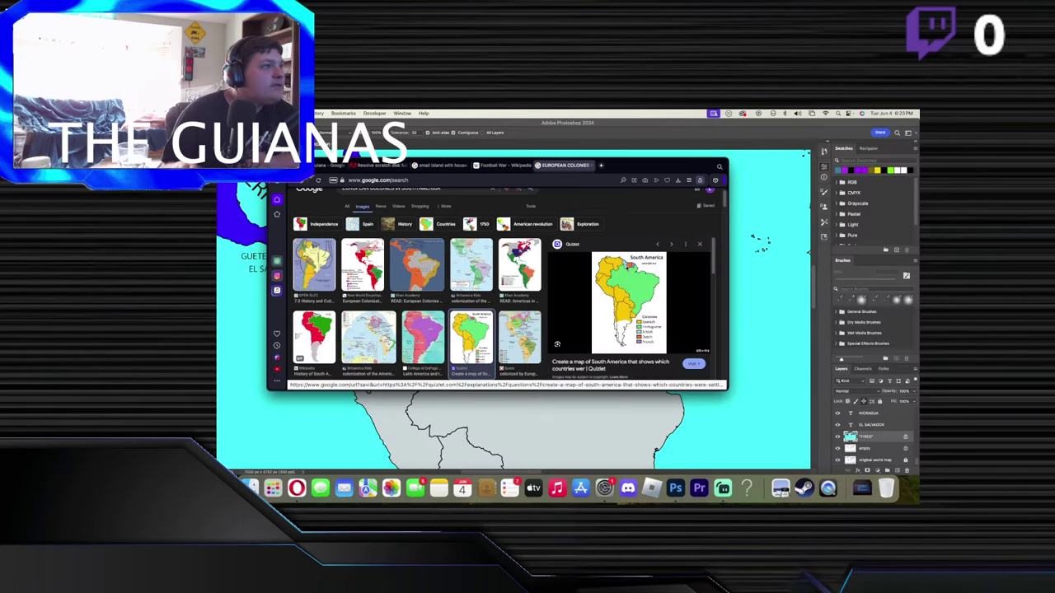
key("super+Tab")
left_click(472, 300)
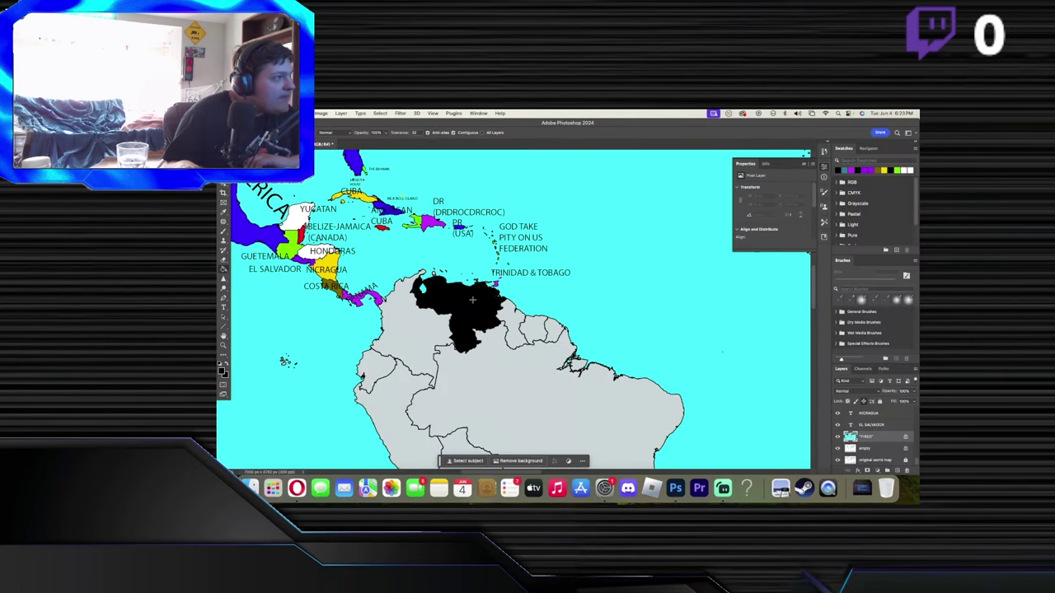
key("super+z")
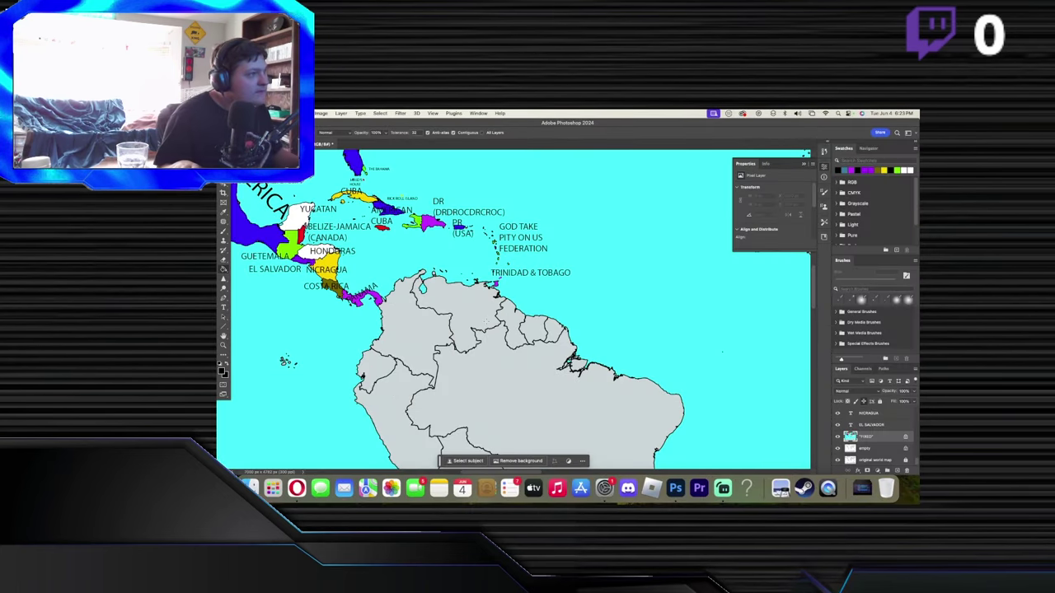
left_click(514, 315)
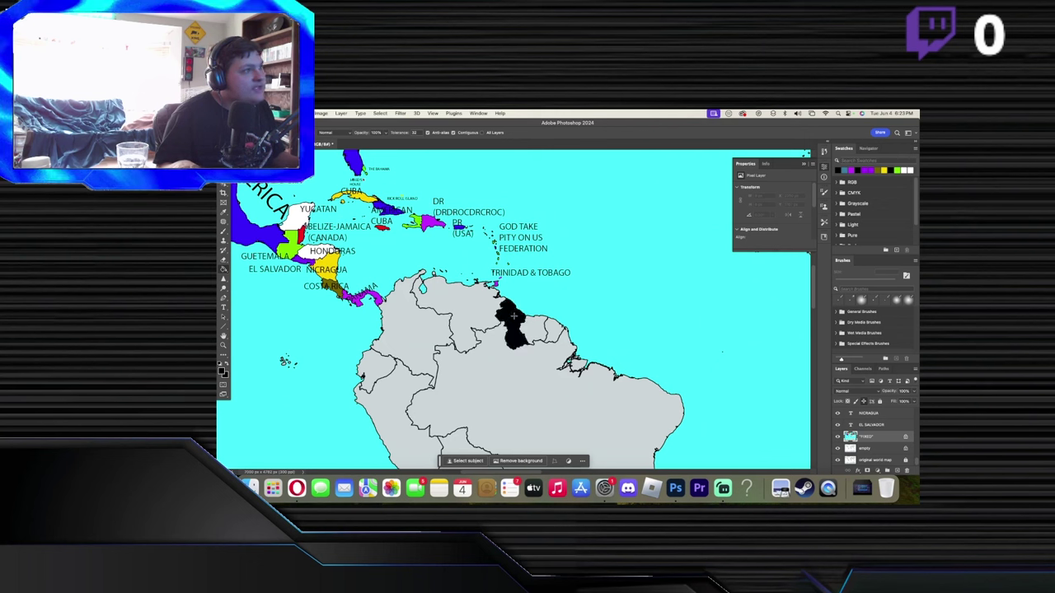
key("super+z")
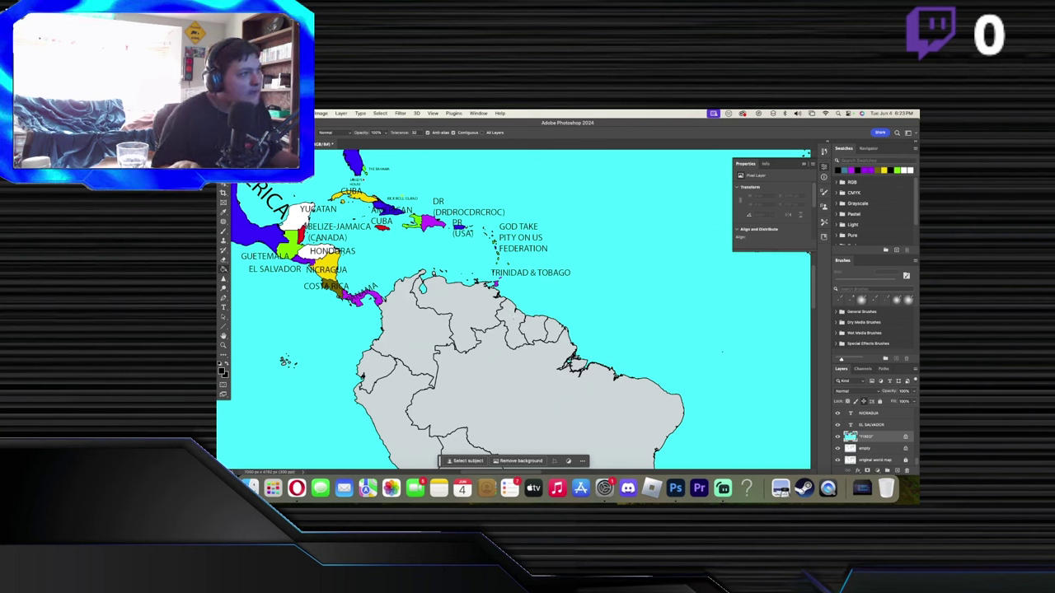
left_click(544, 352)
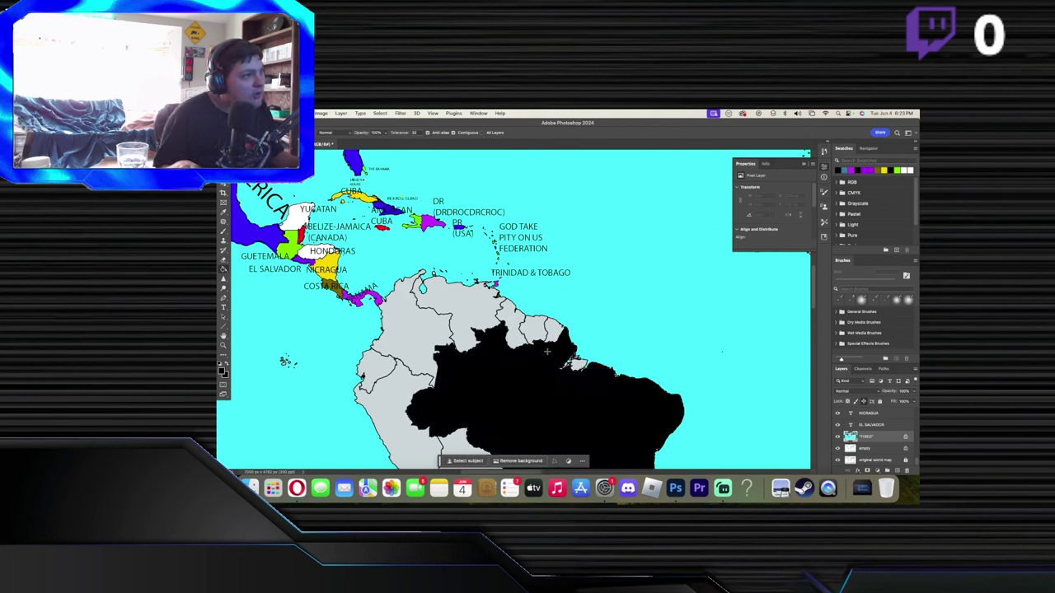
key("super+z")
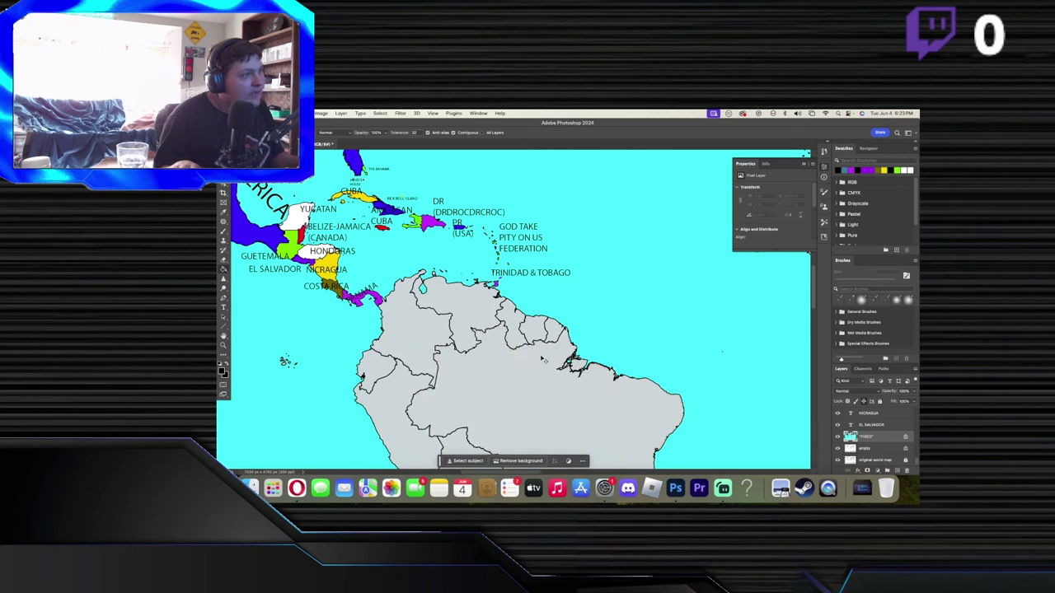
left_click(535, 331)
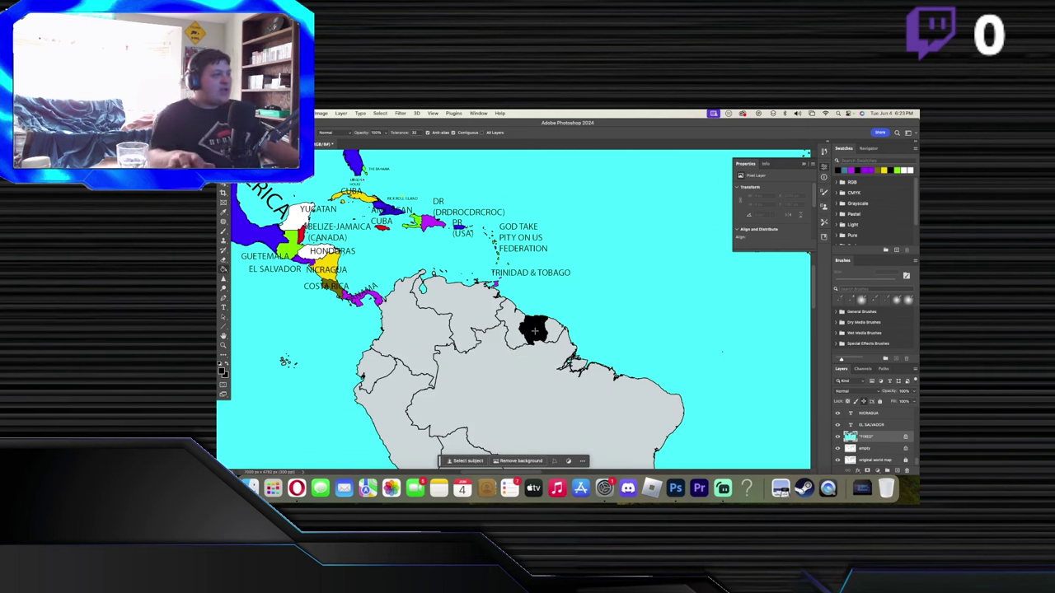
key("super+z")
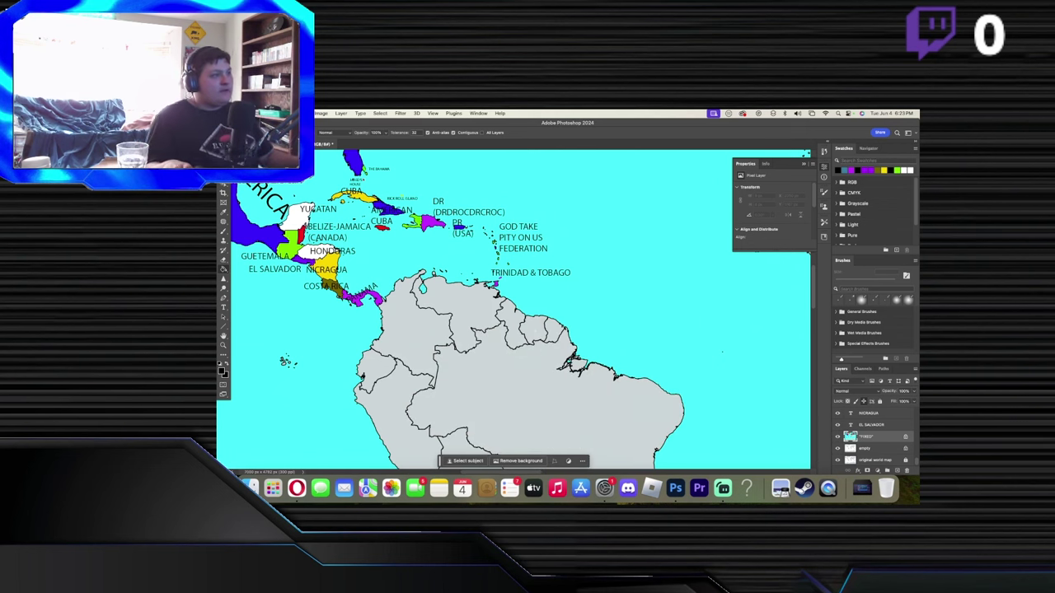
left_click(550, 330)
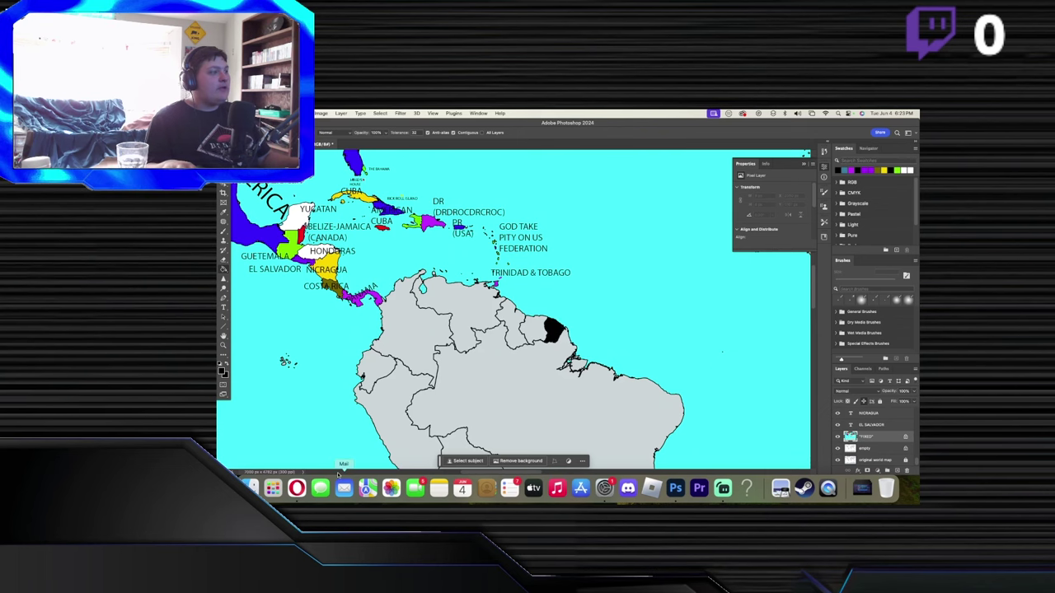
left_click(297, 487)
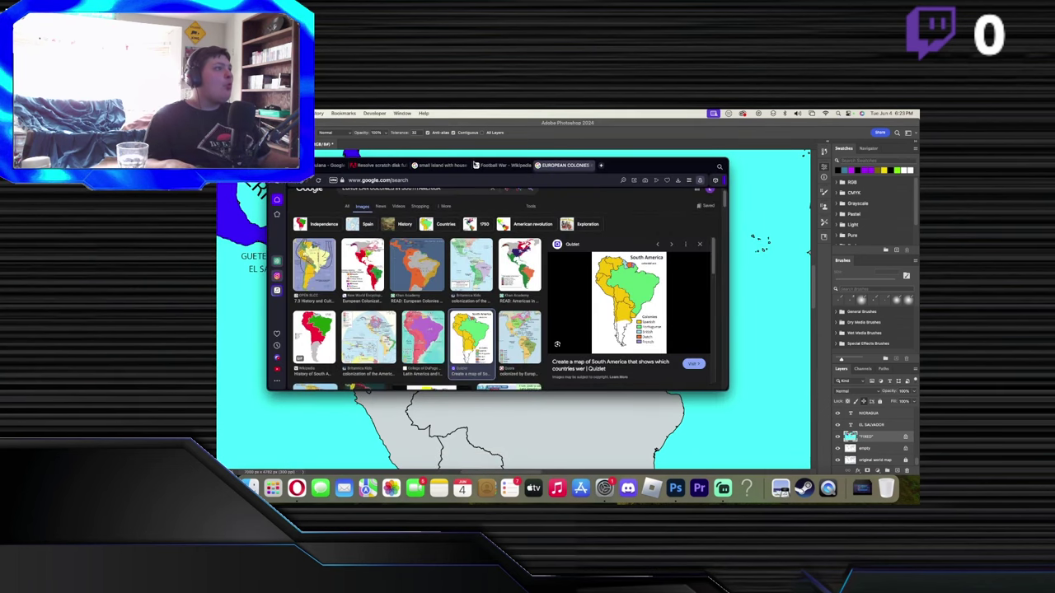
left_click(318, 168)
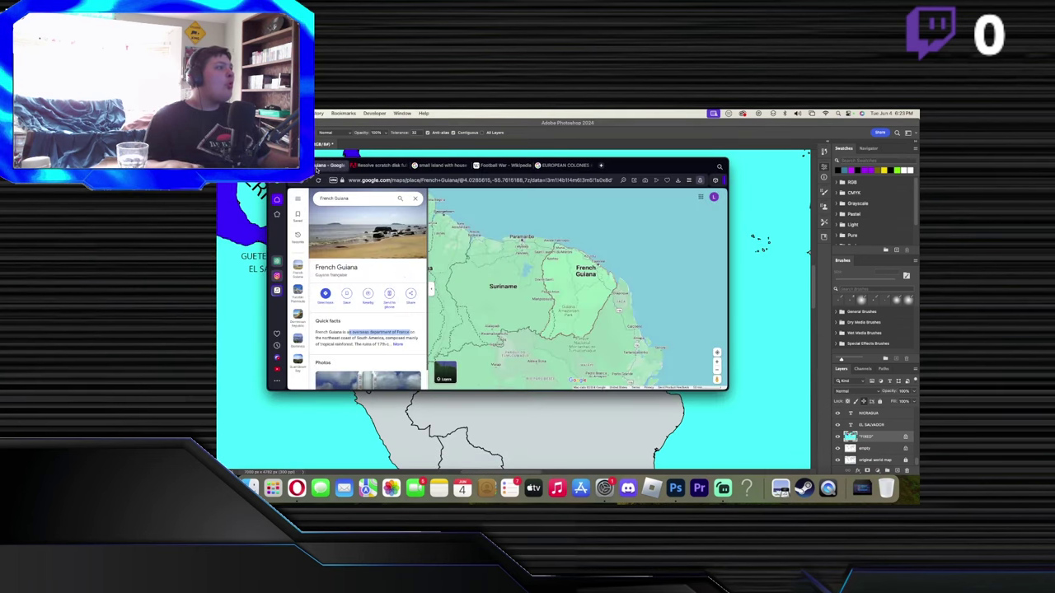
key("super+Tab")
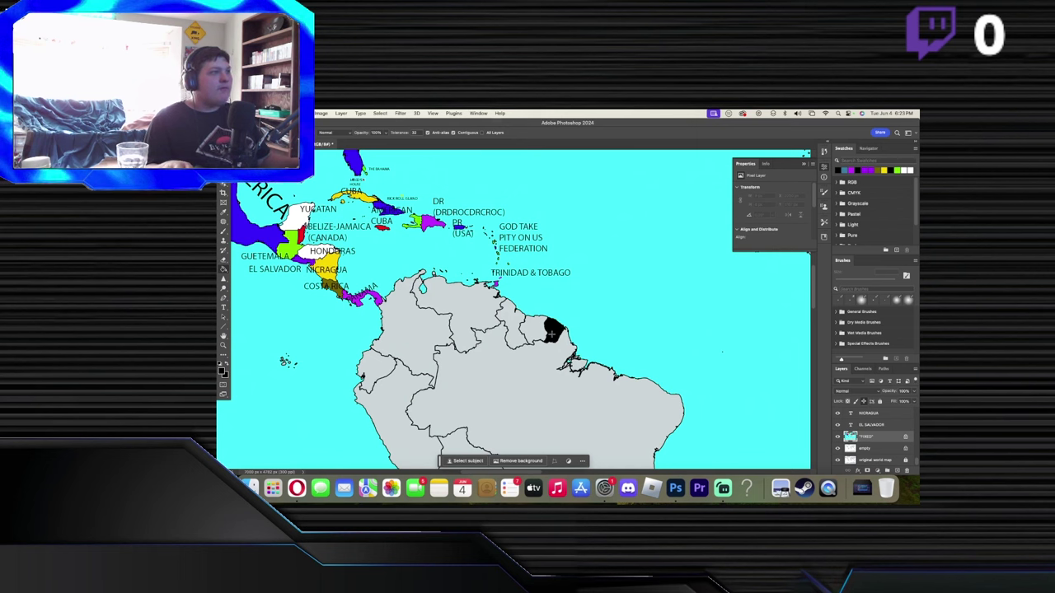
- Undo the black fill on French Guiana and zoom back in on northern South America
key("super+z")
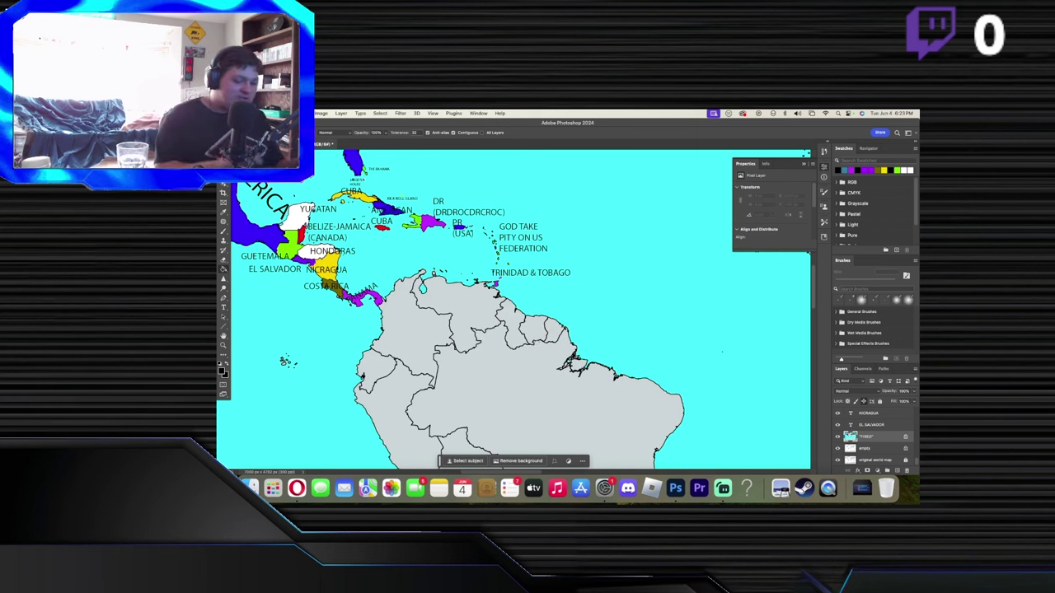
key("super+minus")
key("super+minus")
key("super+minus")
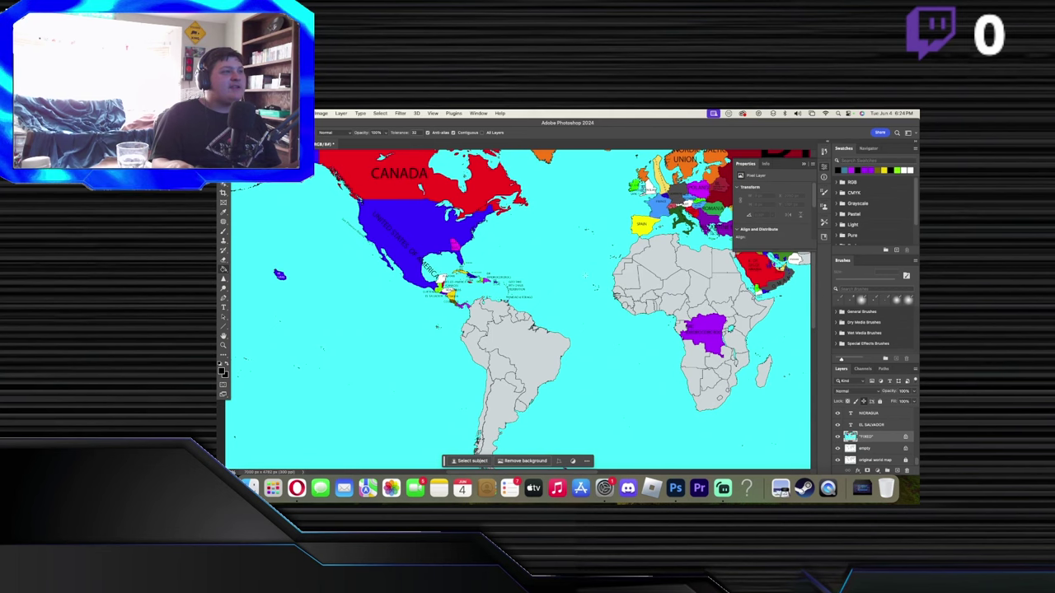
key("super+plus")
key("super+plus")
key("super+plus")
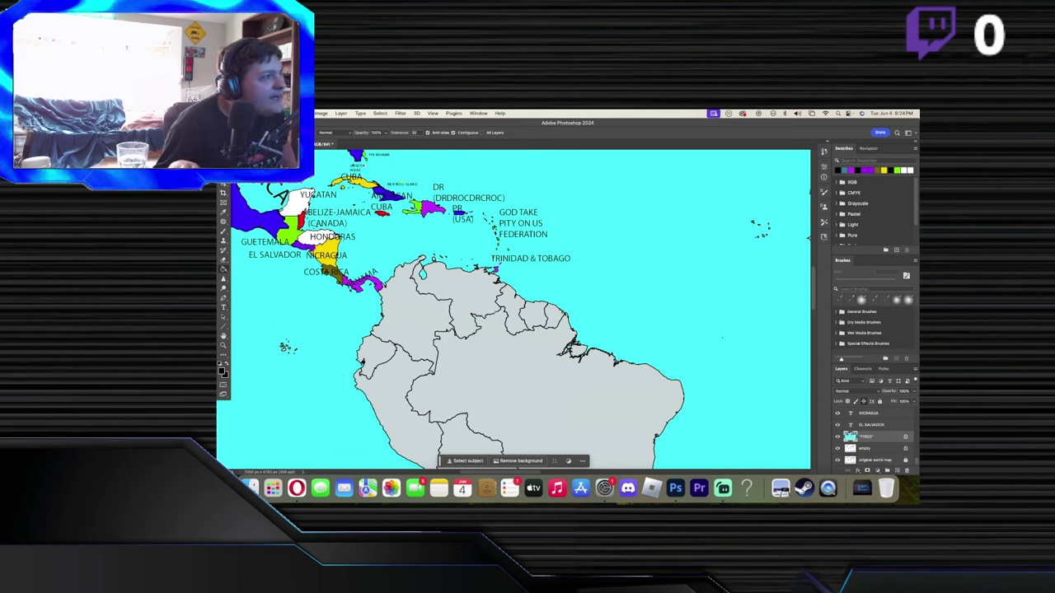
- Paint the Guianas with the Brush in new colours and start their text labels
key("b")
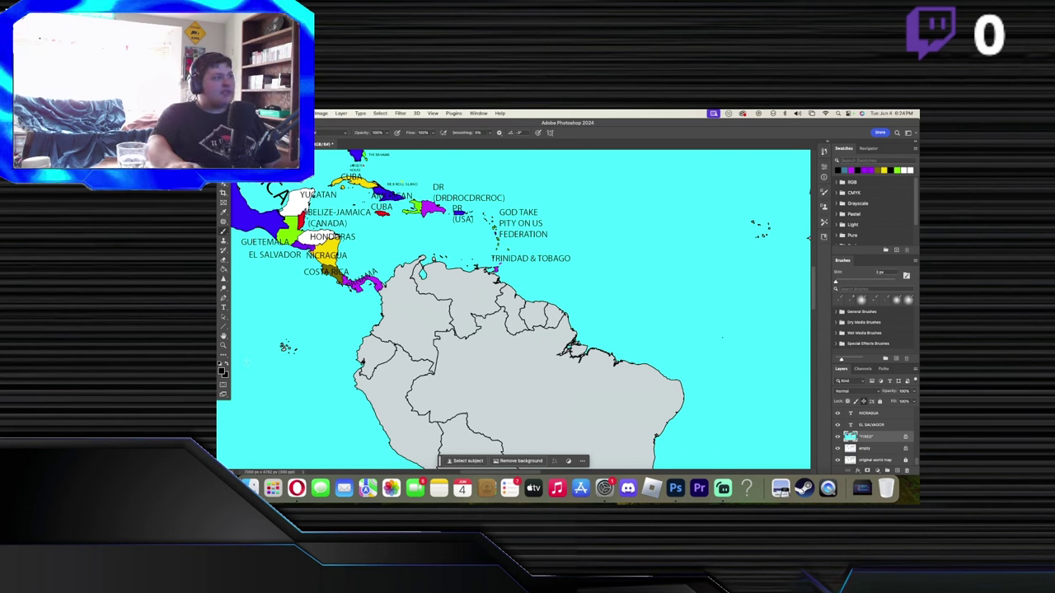
left_click(222, 370)
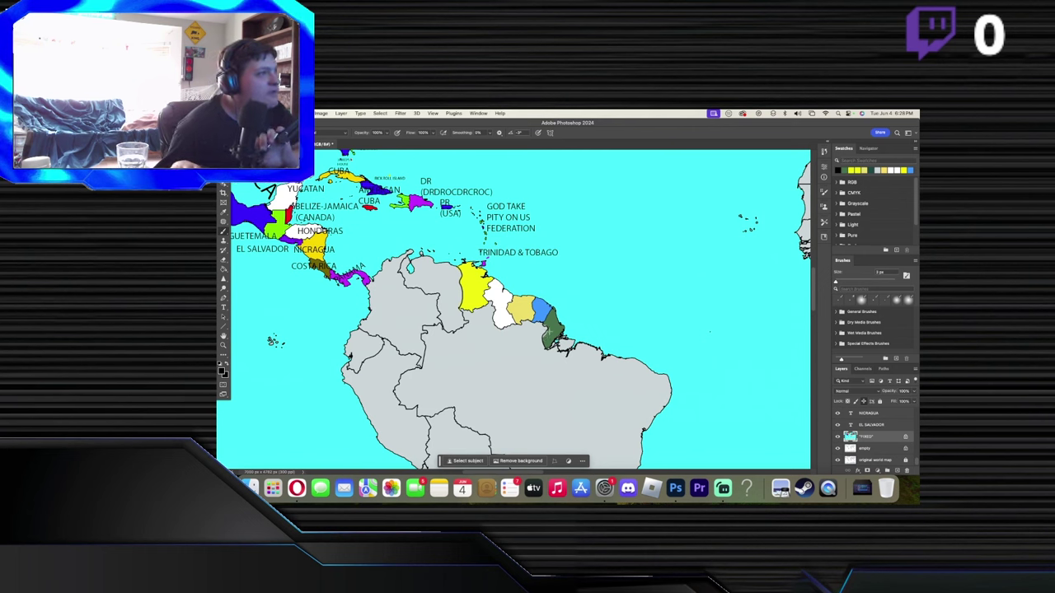
left_click(503, 313)
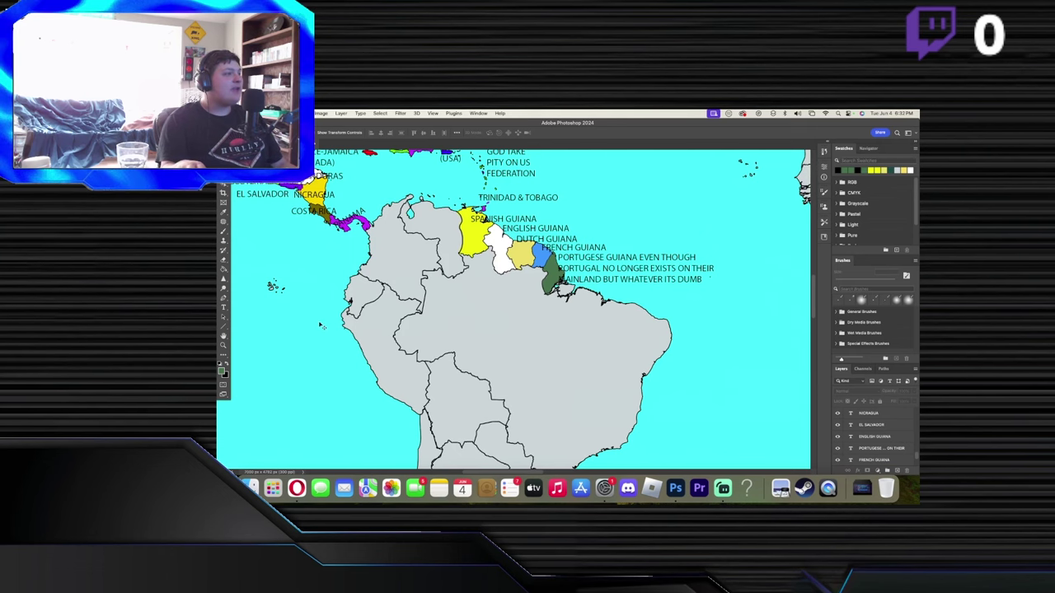
- Select the Line tool and check the French Guiana reference map in the browser
left_click(223, 327)
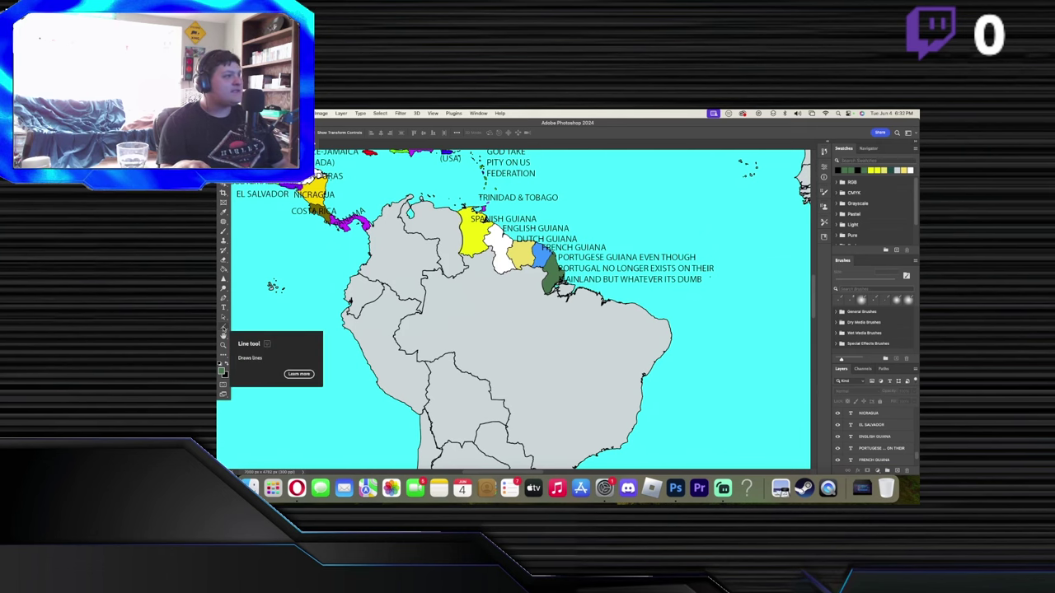
scroll(526, 285, "up", 10)
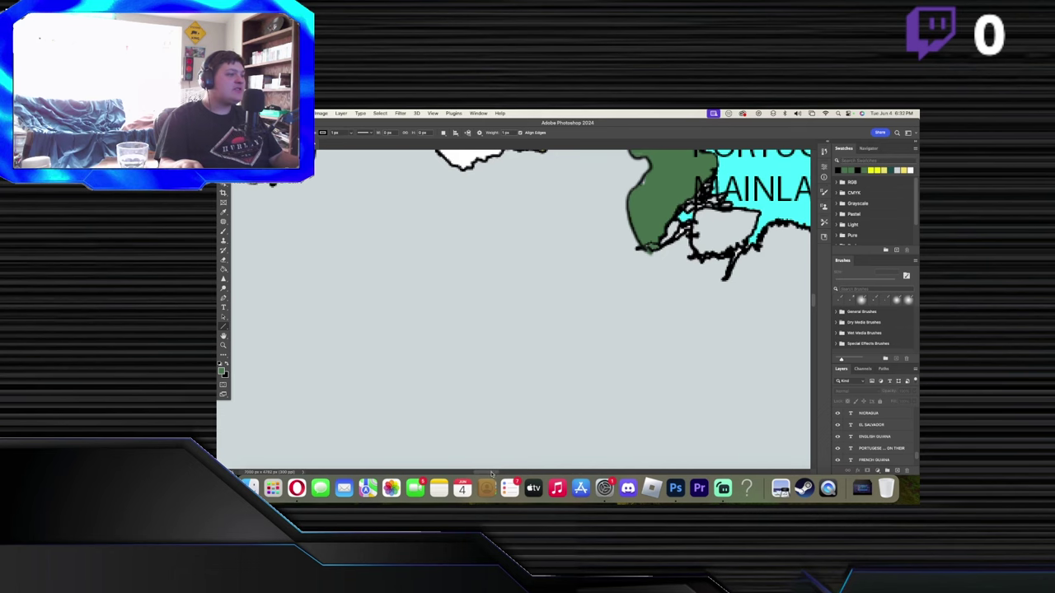
scroll(433, 447, "left", 10)
key("super+Tab")
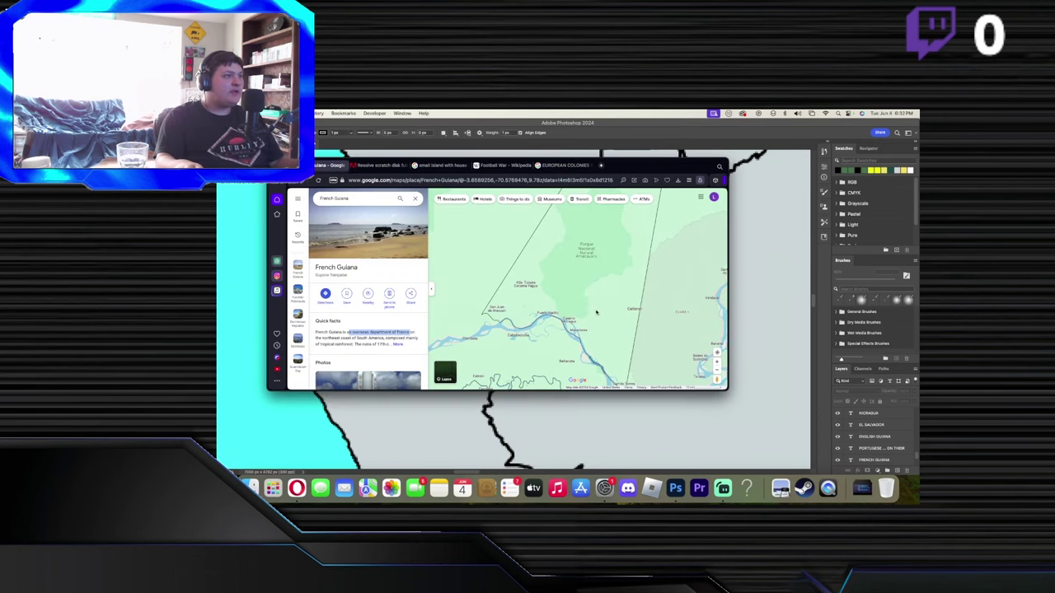
scroll(596, 311, "down", 2)
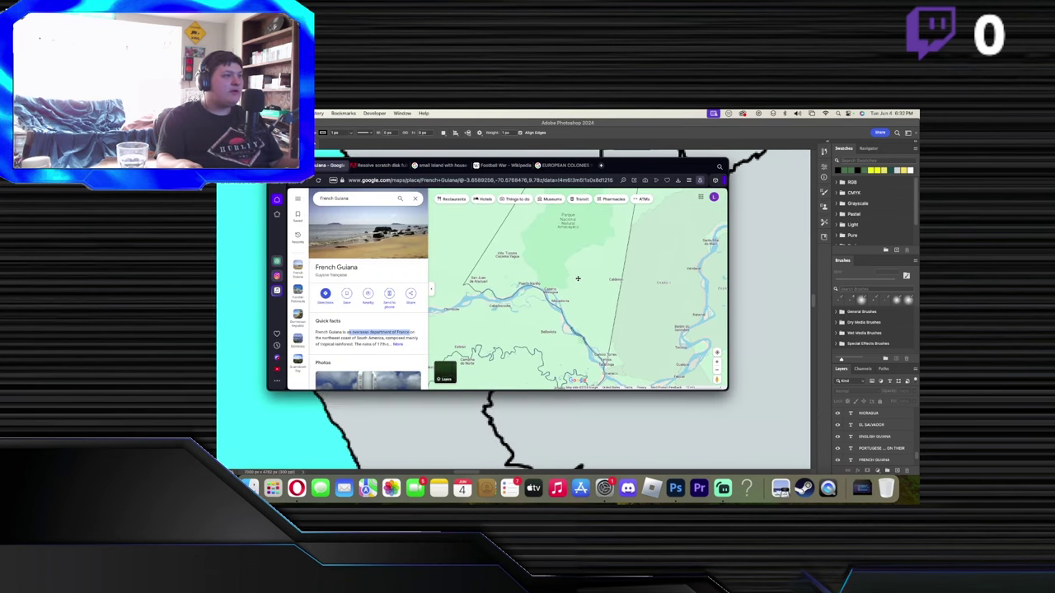
left_click(594, 412)
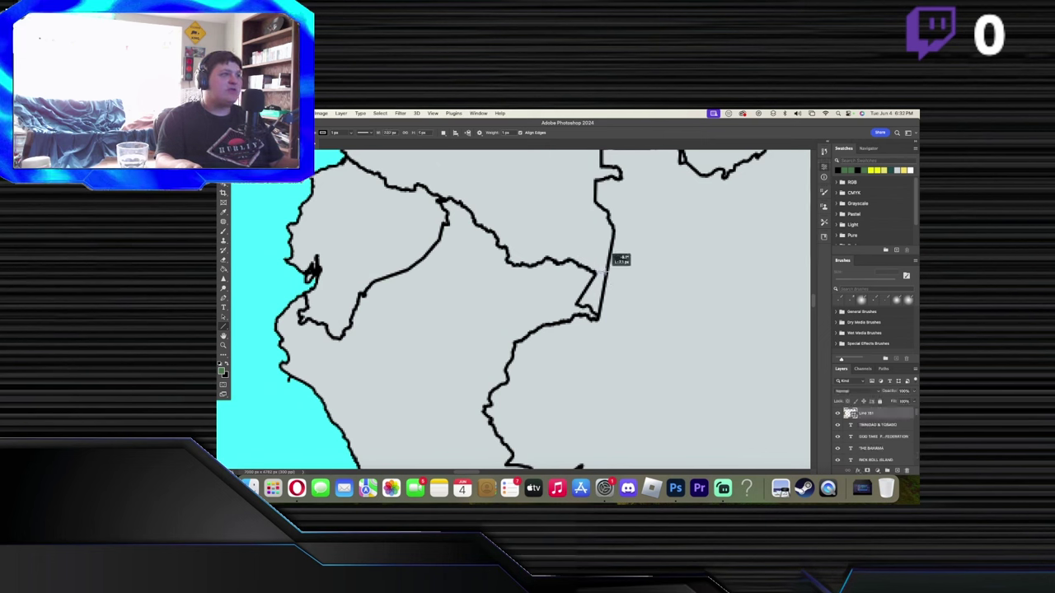
- Draw a short straight border line, then decline rasterizing it for brush painting
left_click_drag(598, 270, 606, 274)
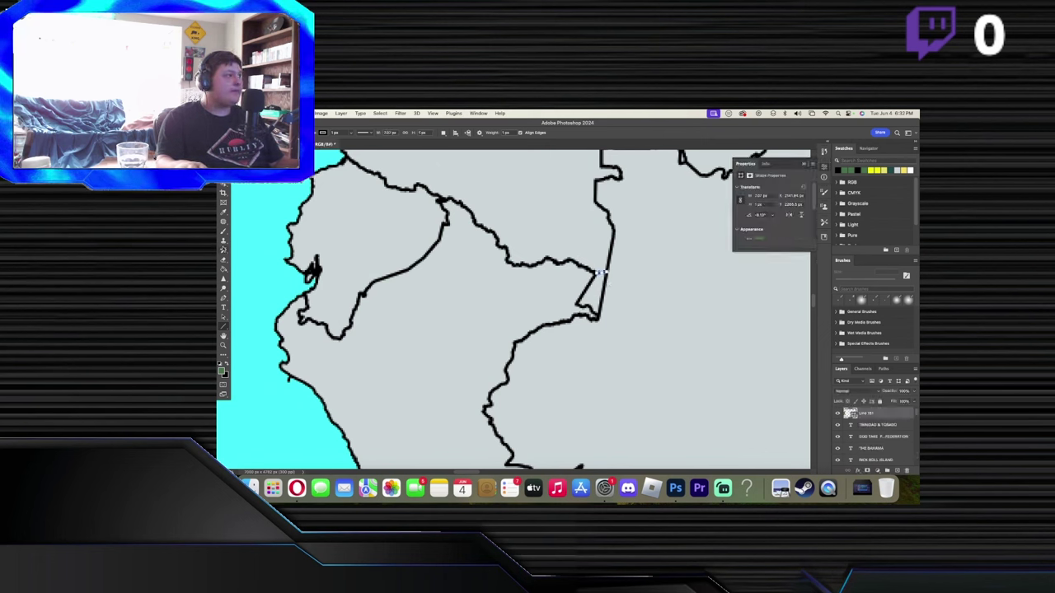
left_click(225, 260)
left_click(247, 133)
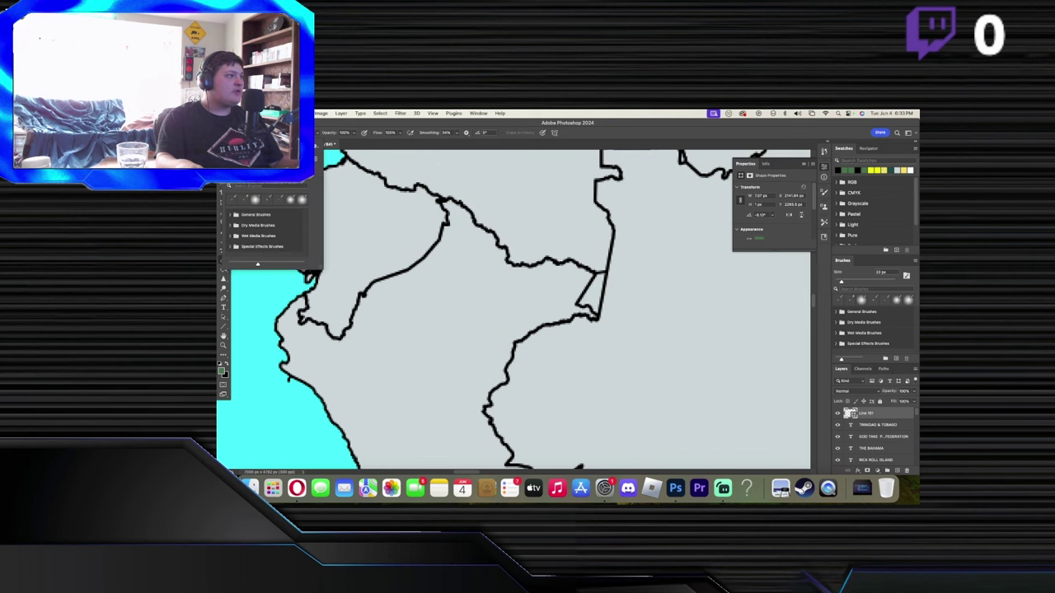
left_click(577, 280)
left_click(576, 280)
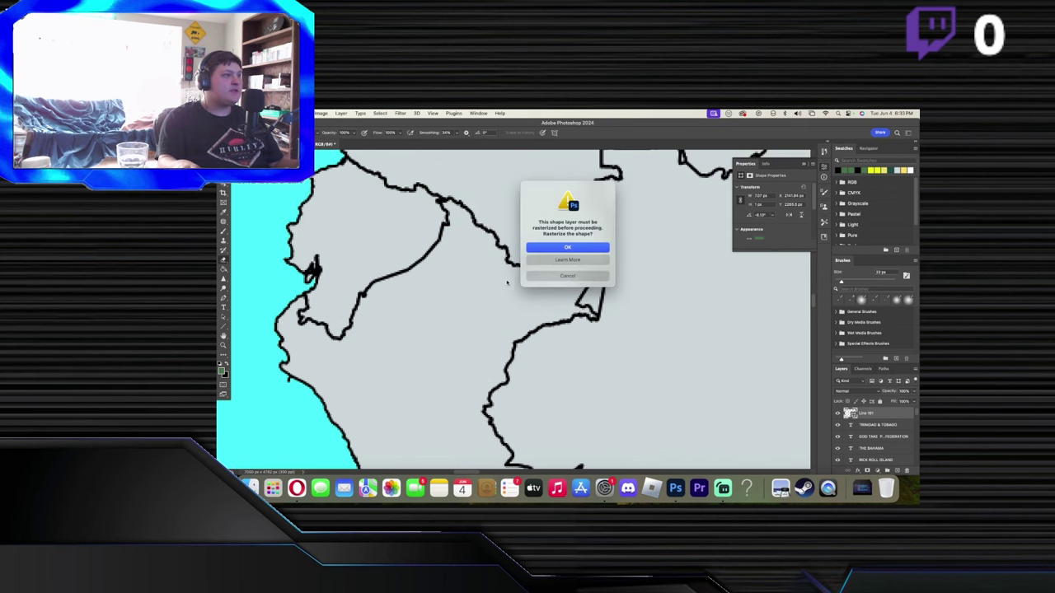
left_click(580, 281)
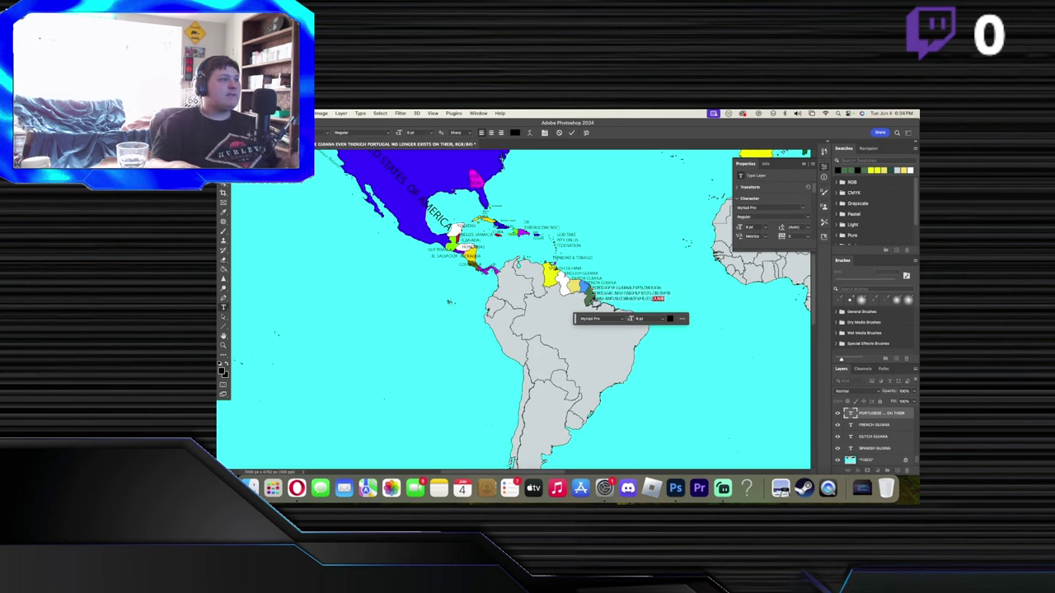
- Select and delete all the Portuguese Guiana label text
key("ctrl+a")
key("BackSpace")
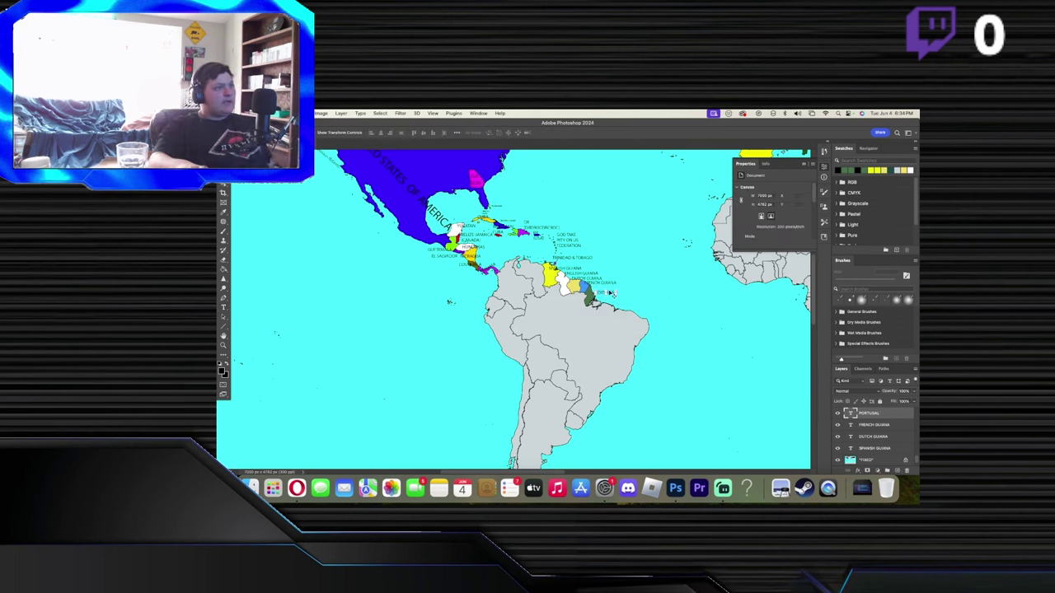
key("ctrl+Return")
- On a new layer, brush a border across northern Brazil inland from the coast
left_click(586, 305)
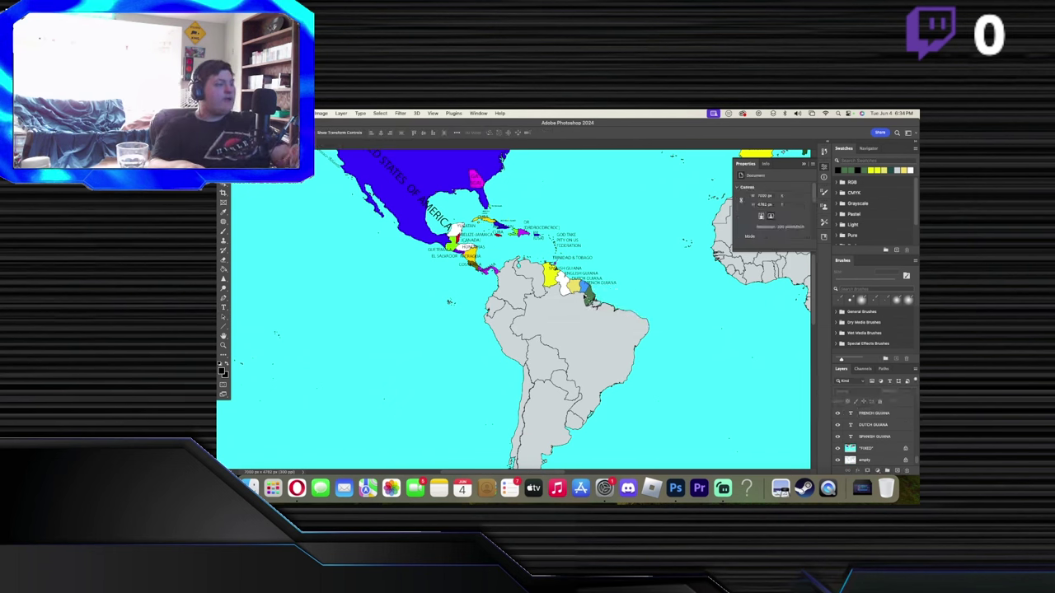
scroll(577, 305, "up", 8)
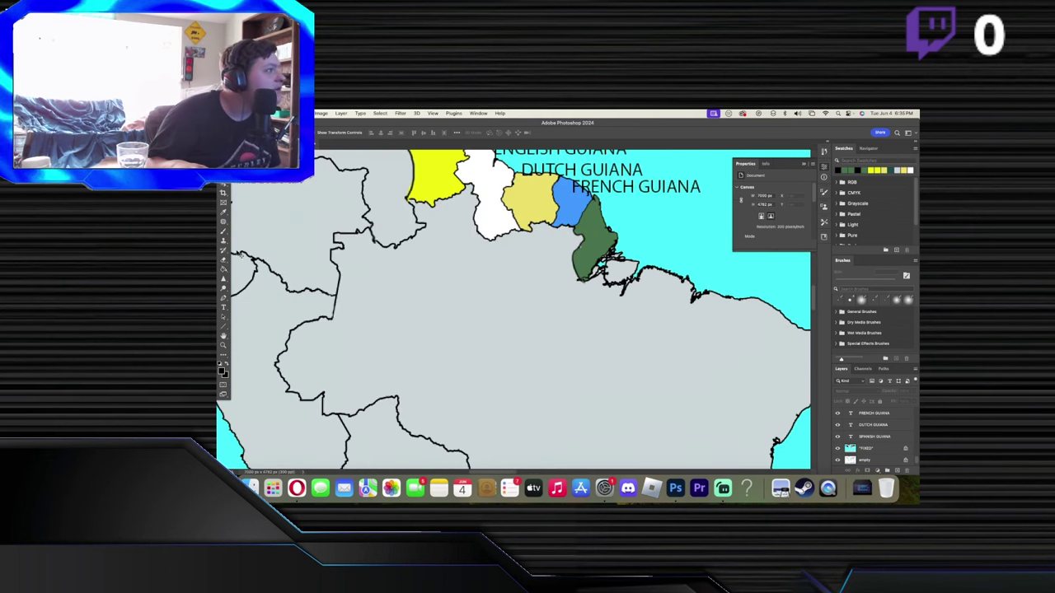
left_click(224, 232)
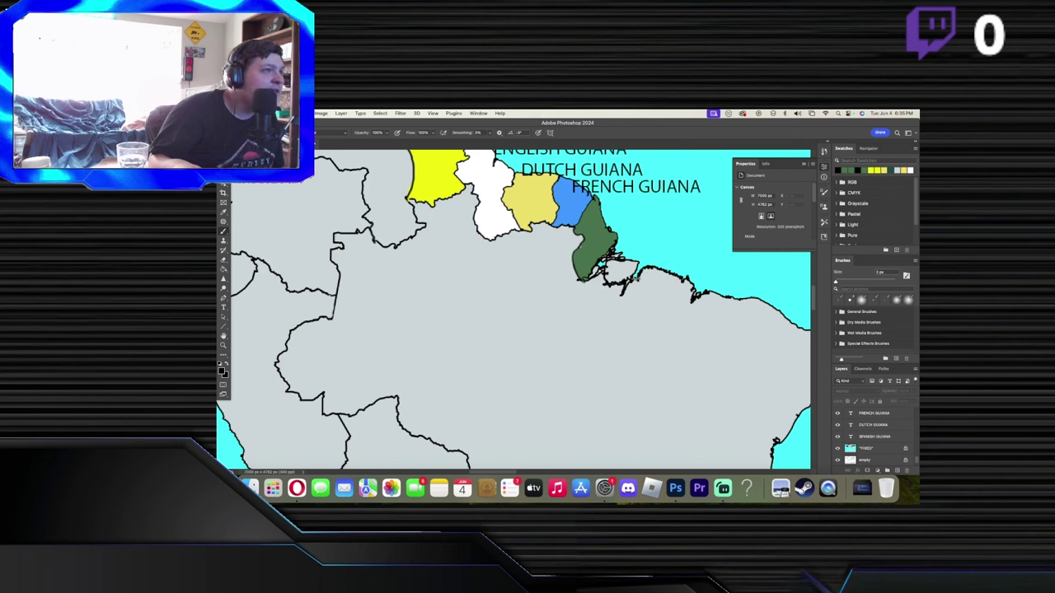
key("ctrl+shift+alt+n")
mouse_move(633, 295)
left_mouse_down()
mouse_move(610, 314)
mouse_move(512, 320)
mouse_move(476, 351)
mouse_move(409, 377)
mouse_move(392, 404)
left_mouse_up()
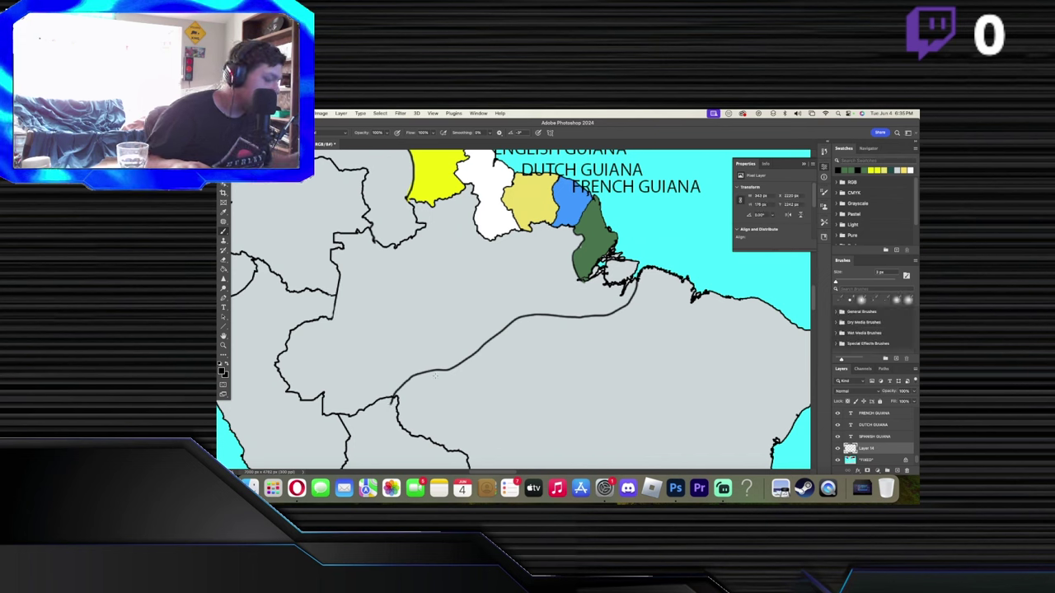
key("ctrl+z")
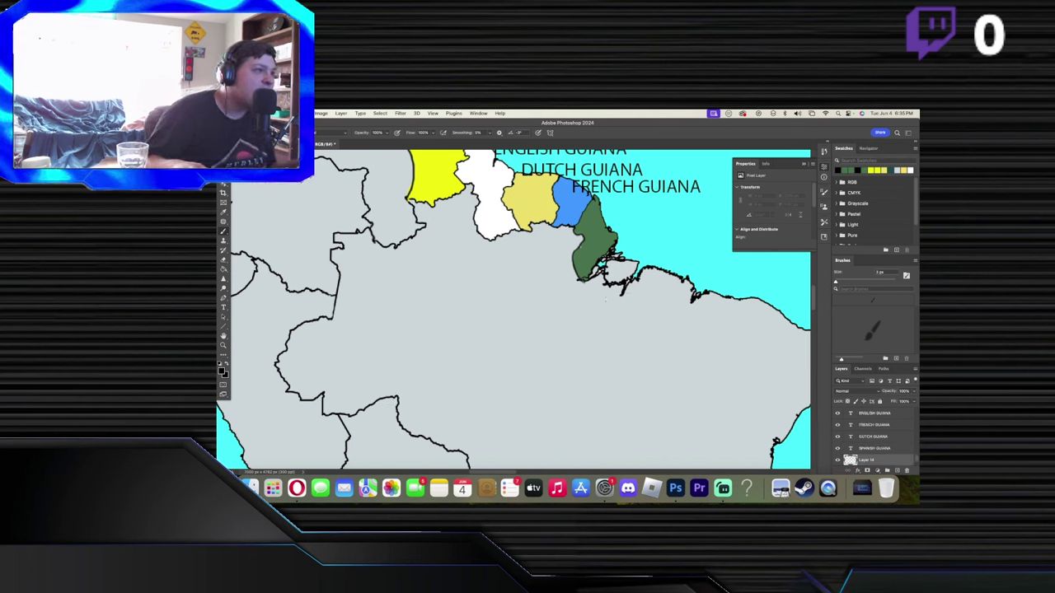
mouse_move(624, 295)
left_mouse_down()
mouse_move(490, 333)
mouse_move(429, 383)
mouse_move(391, 388)
left_mouse_up()
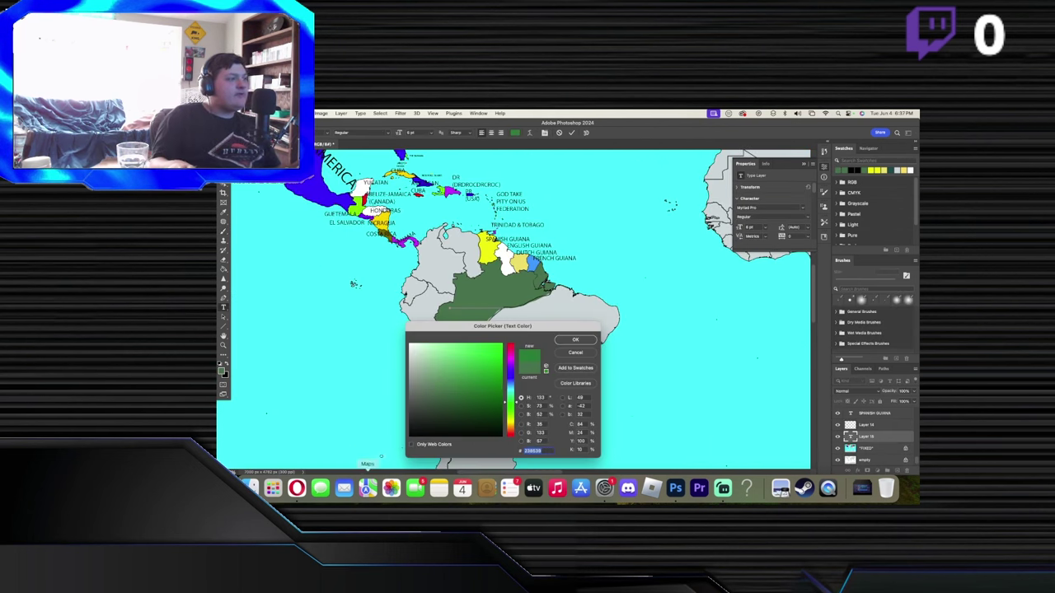
- Set the colour to black 000000, then try a green fill and undo the whole-canvas spill
type("000000")
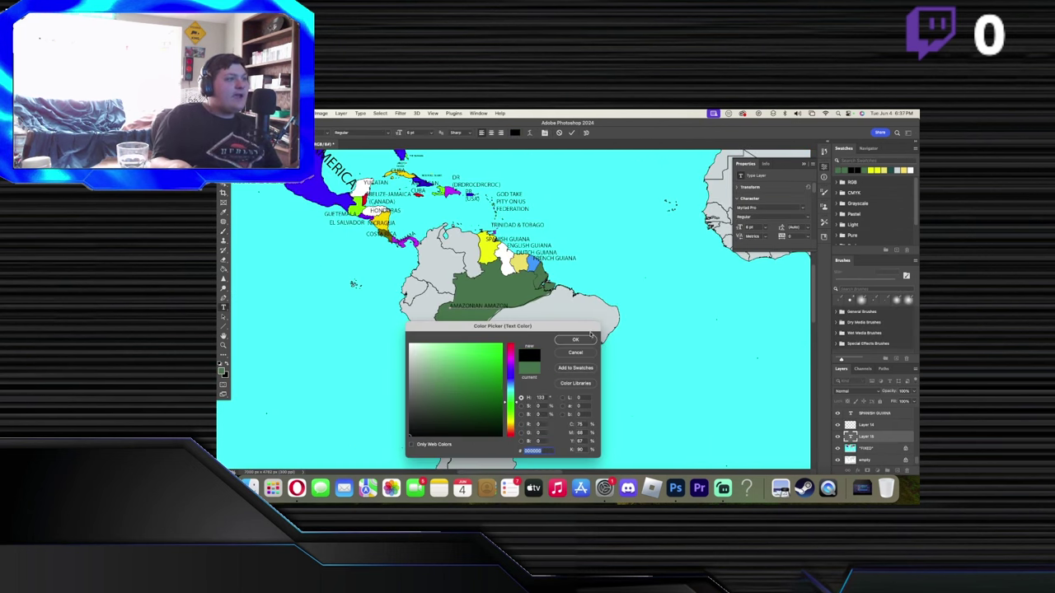
left_click(577, 340)
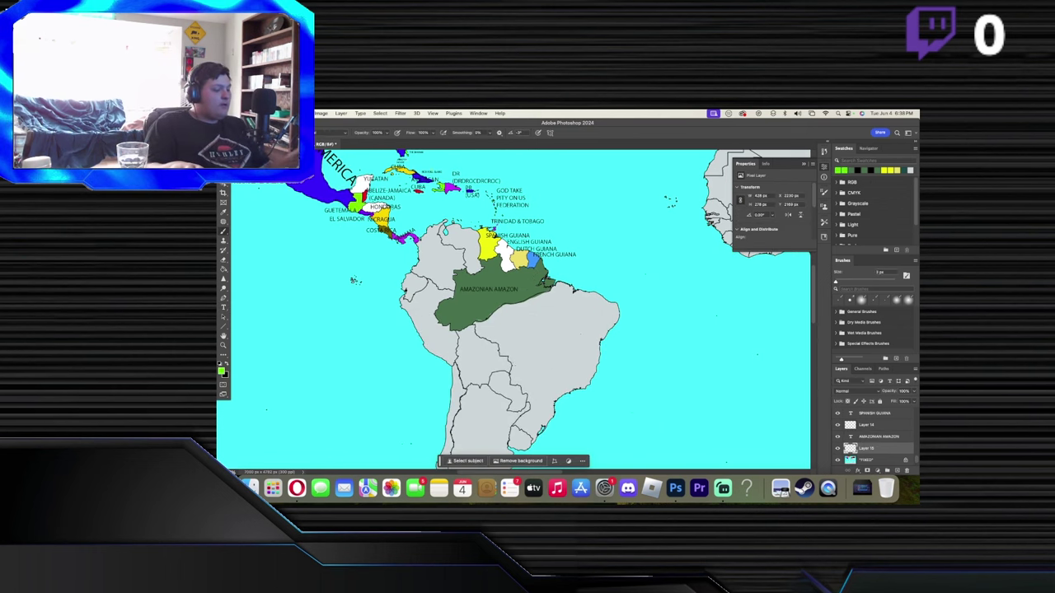
key("g")
left_click(552, 360)
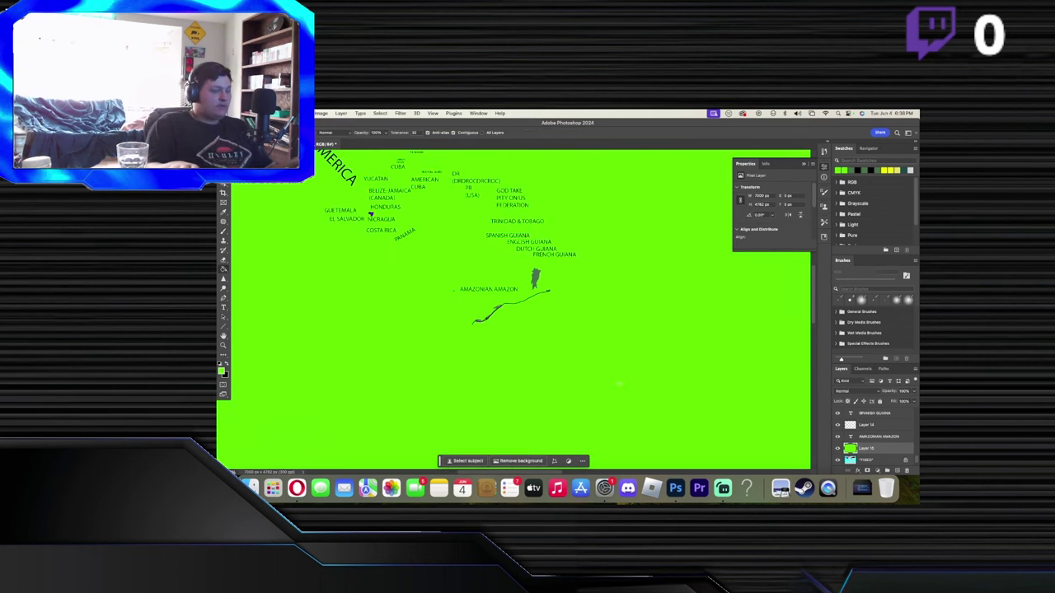
key("super+z")
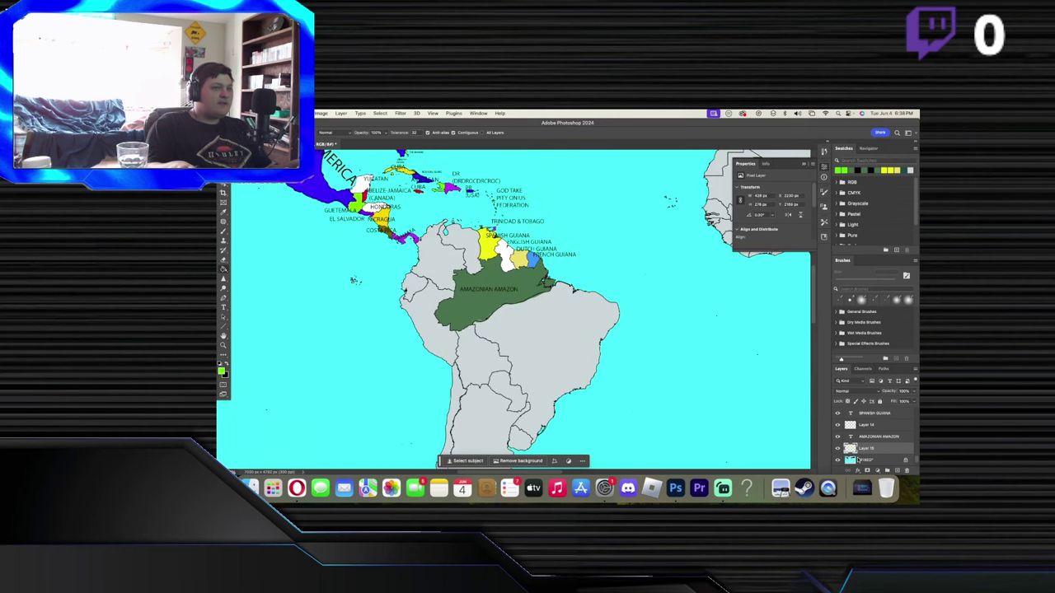
- Fill the rest of Brazil south of the Amazonian Amazon with bright green
left_click(563, 354)
scroll(518, 414, "down", 4)
scroll(518, 413, "up", 5)
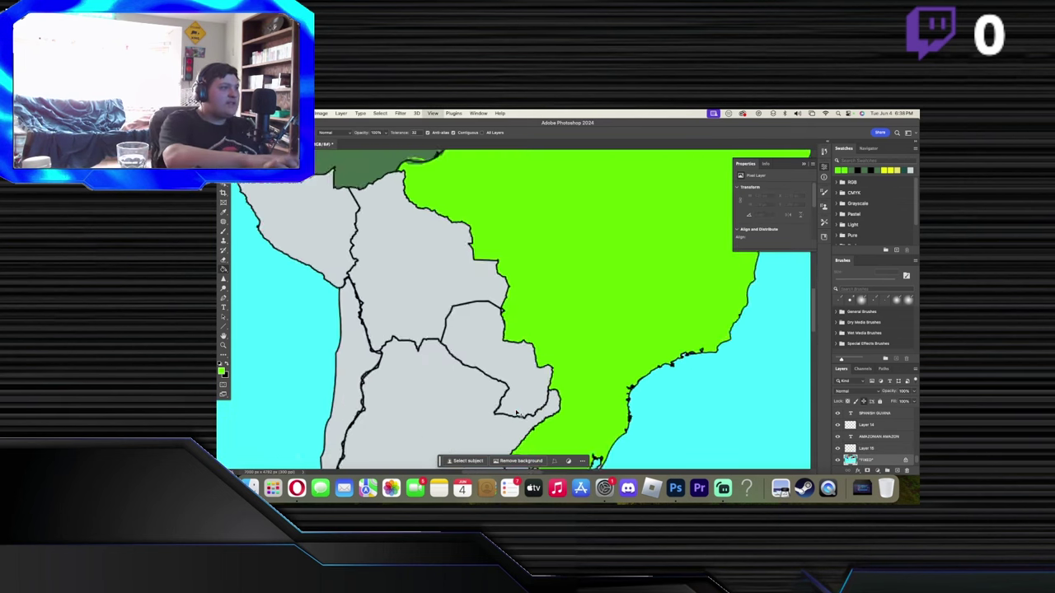
- Rework Brazil's southern border near Uruguay with the brush and eraser
key("b")
scroll(497, 279, "down", 2)
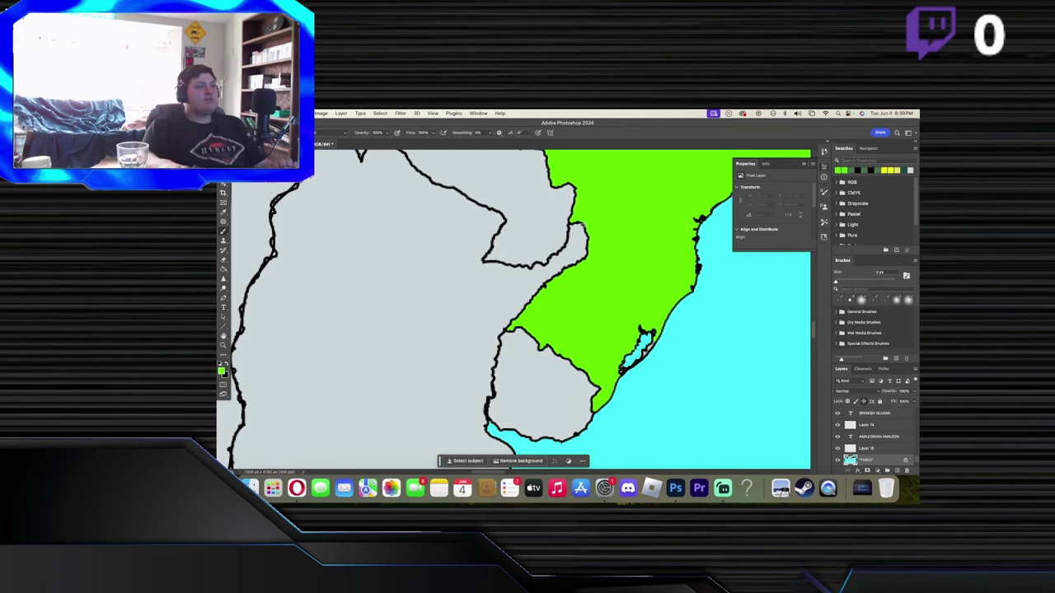
key("e")
scroll(511, 310, "up", 1)
left_click_drag(487, 289, 534, 317)
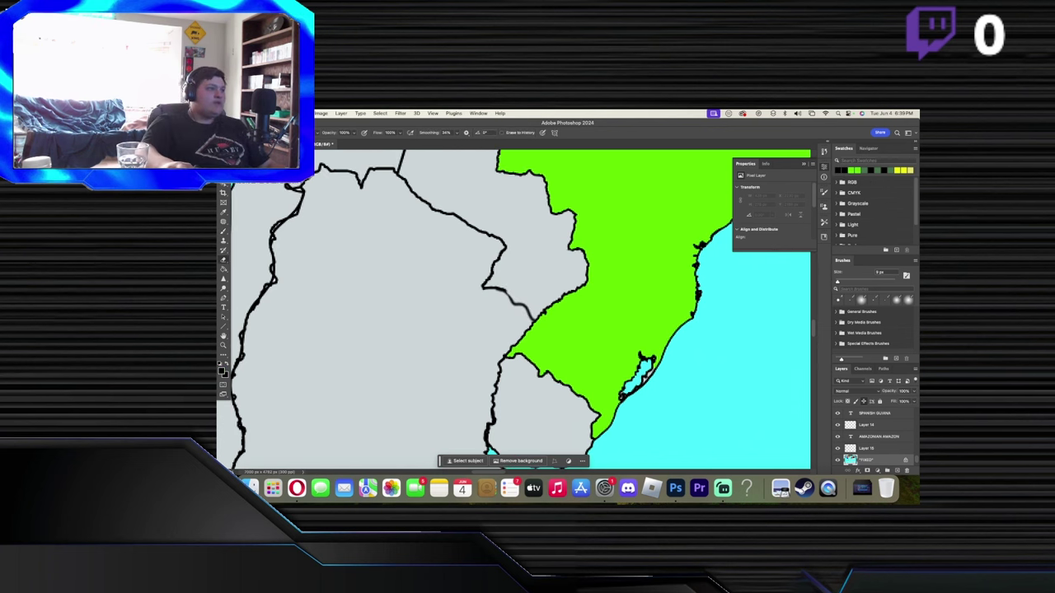
scroll(535, 291, "down", 3)
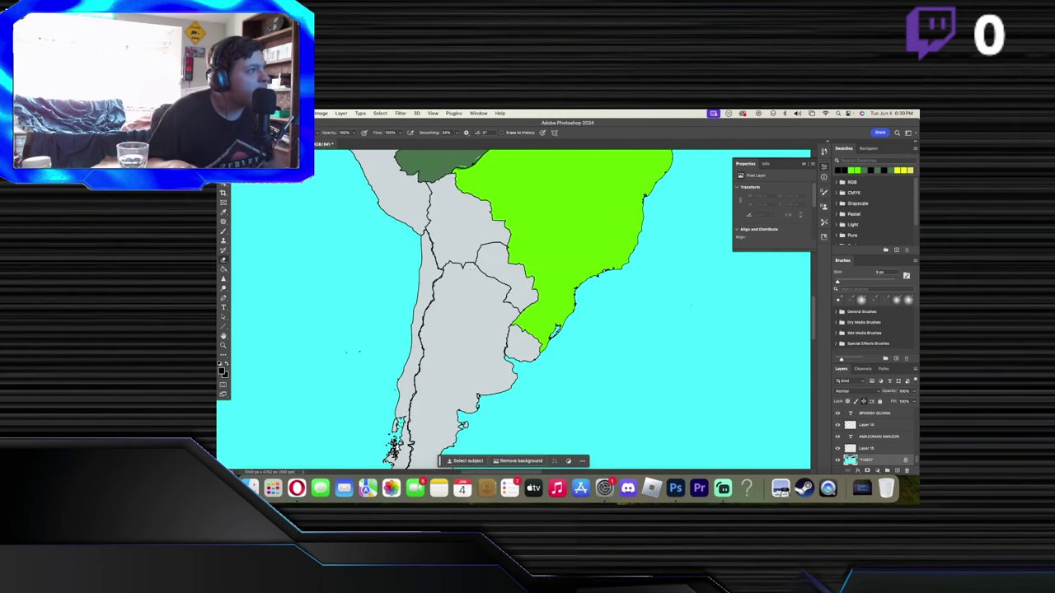
scroll(558, 253, "up", 3)
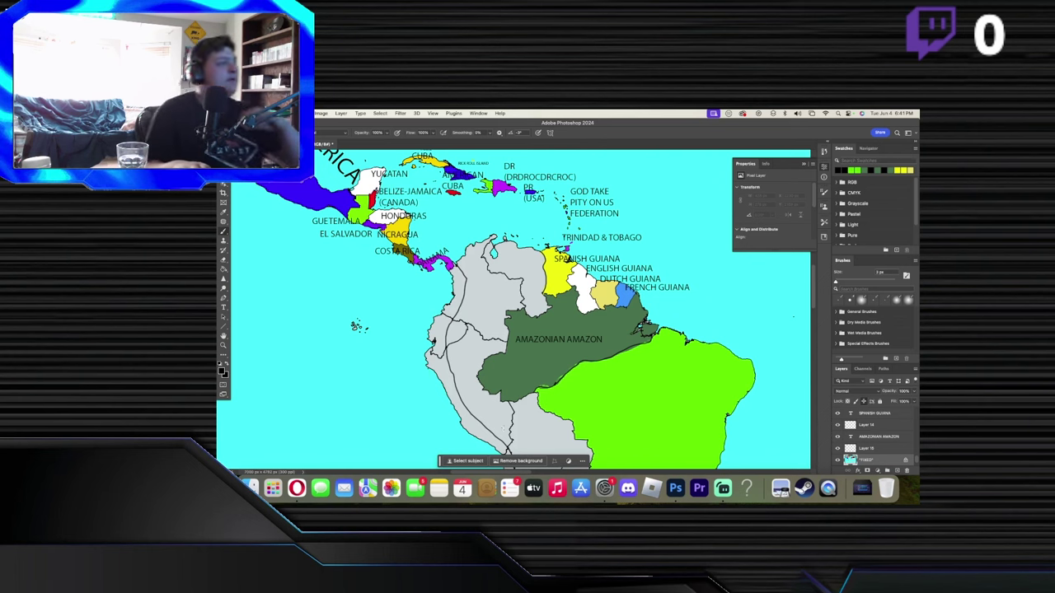
- Commit the PERU-BOLIVIA 2 label on the white Peru-Bolivia region
scroll(503, 426, "down", 5)
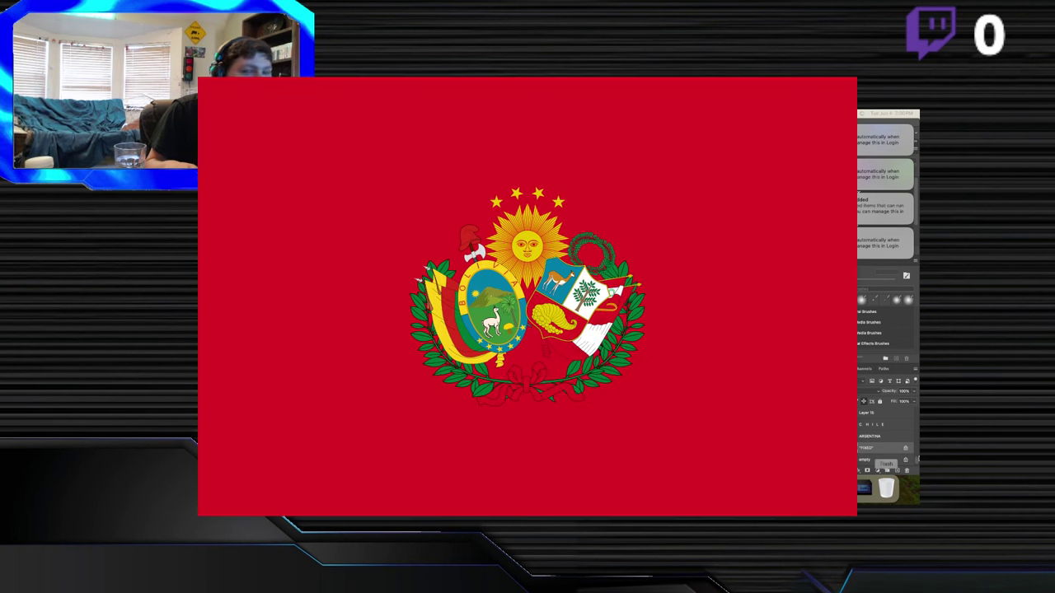
key("super+j")
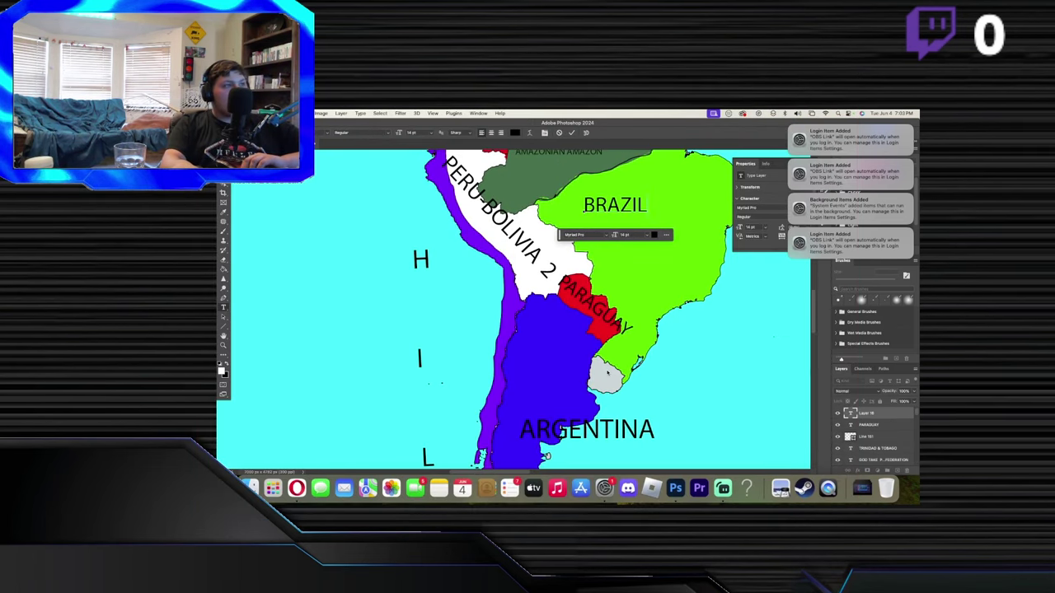
scroll(646, 286, "up", 3)
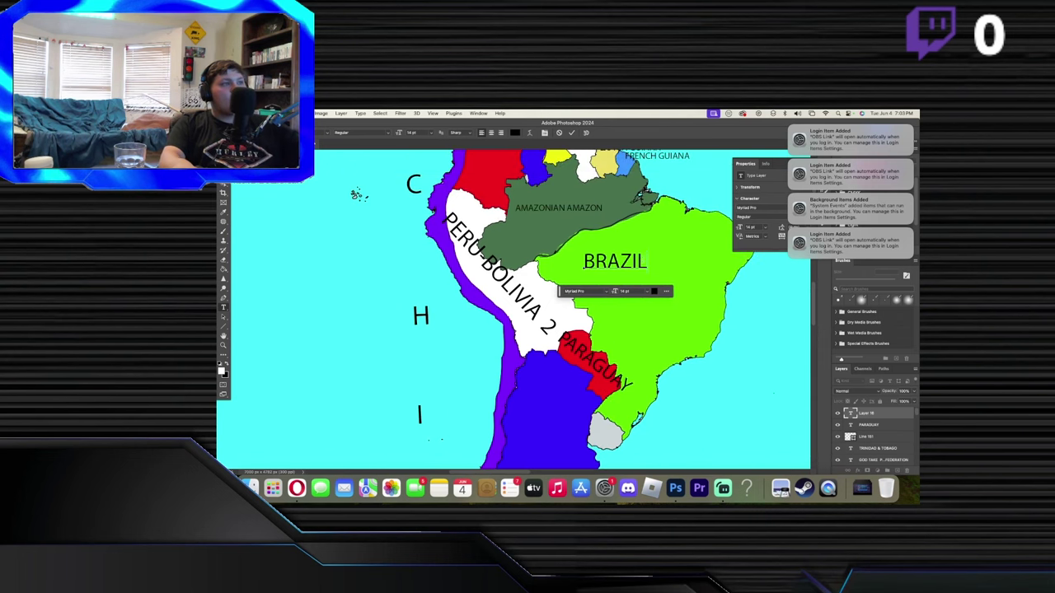
- Replace the label text with COKE PRODUCTION FACTORY at a smaller size, about 9 pt
key("shift+Left")
key("shift+Left")
key("shift+Left")
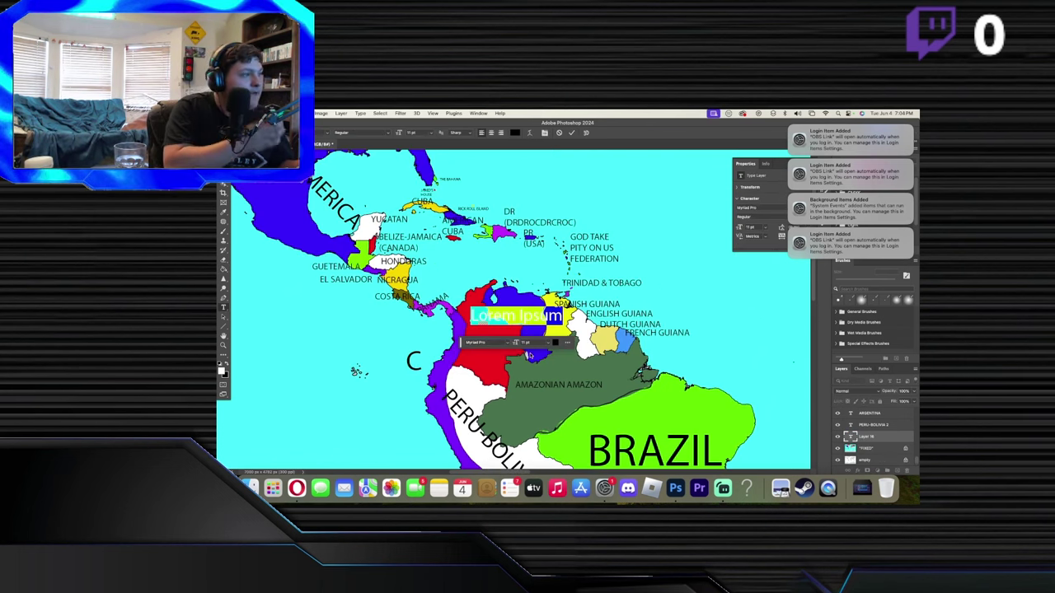
type("COKE PRODUCTION FACTORY")
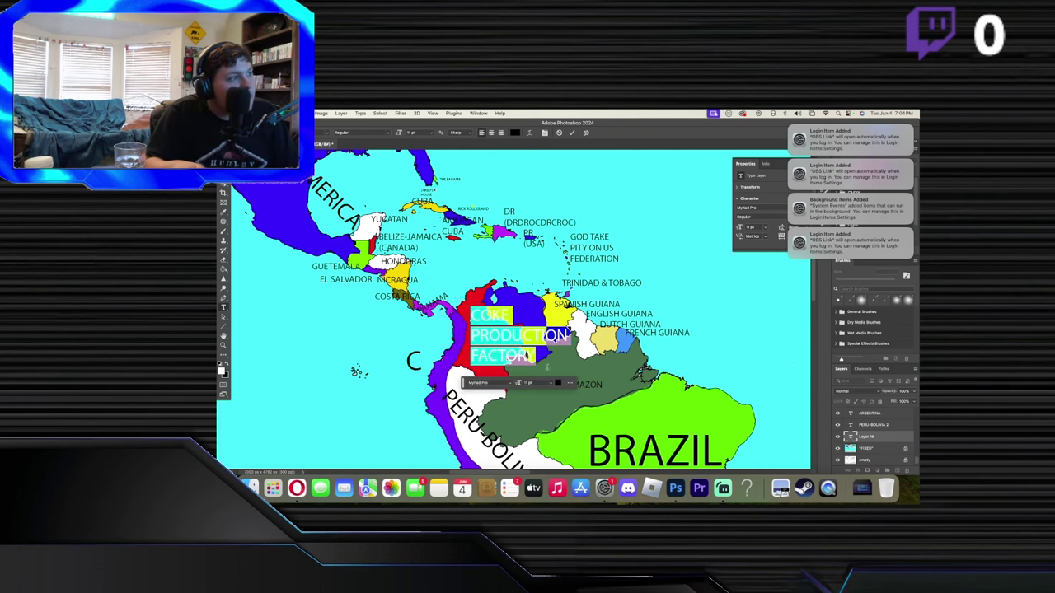
left_click(527, 383)
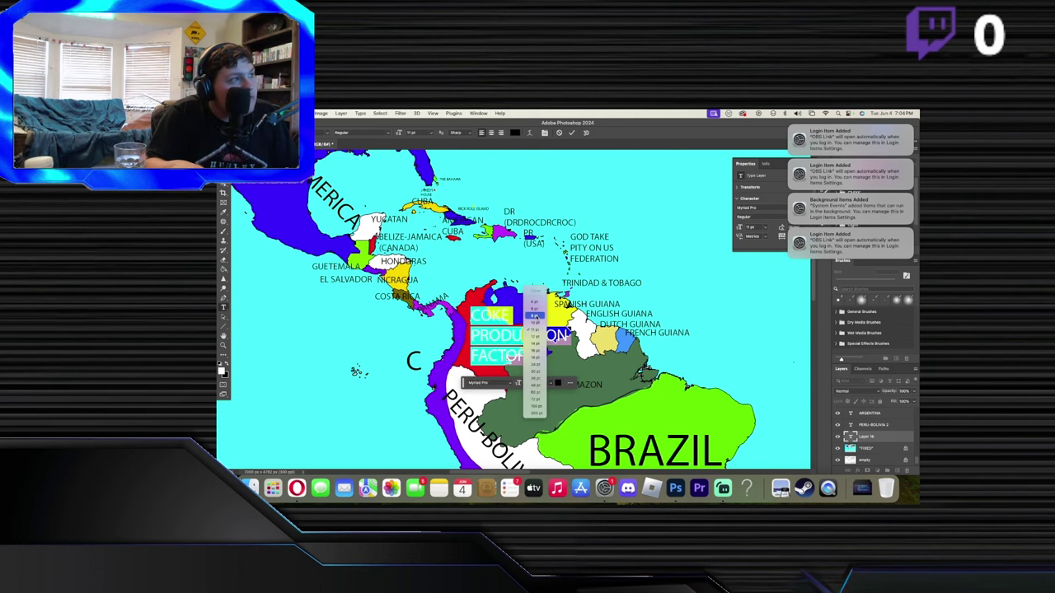
left_click(534, 316)
key("super+Return")
- Zoom out to show the whole recoloured map of both Americas
key("super+minus")
key("super+minus")
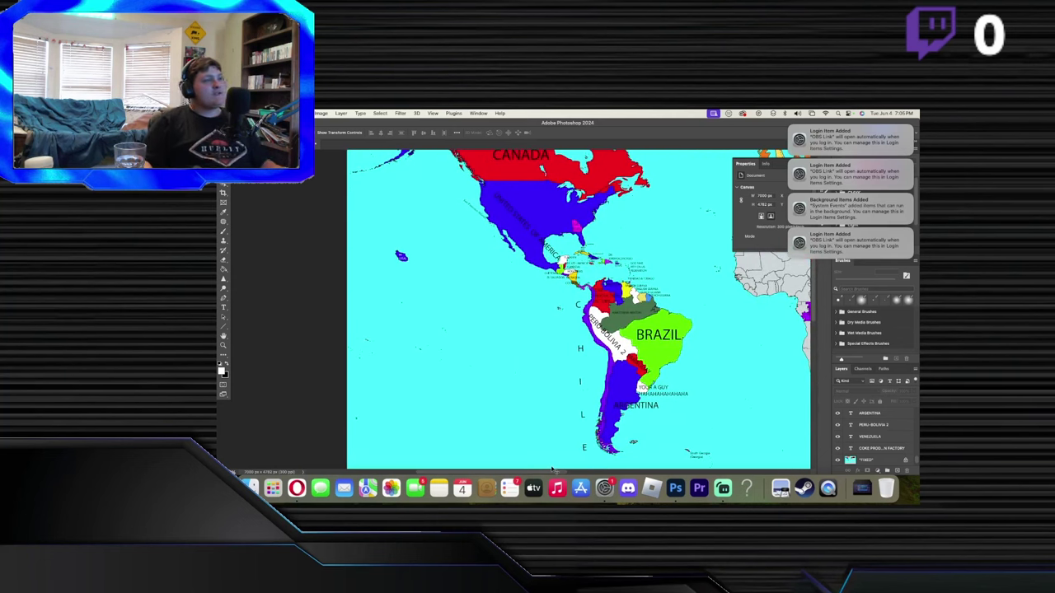